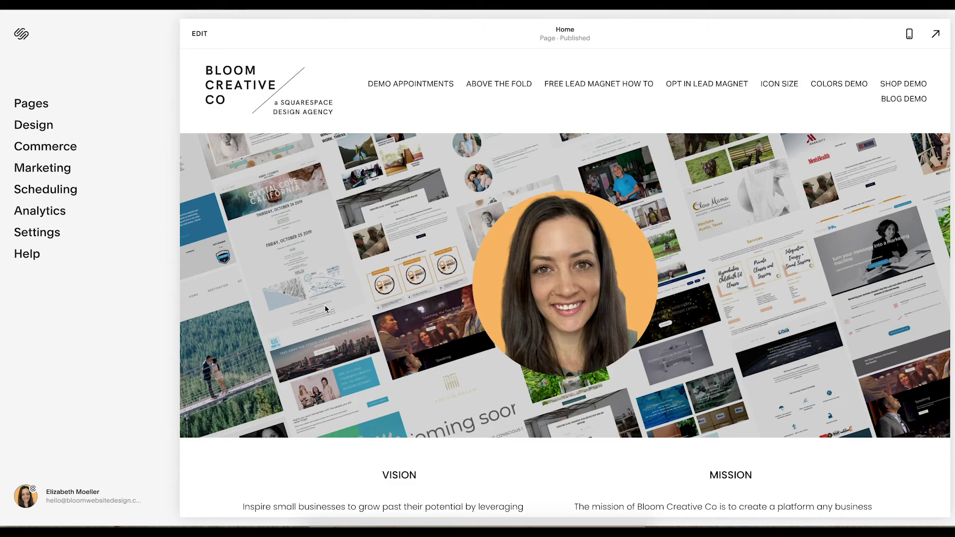
Step: Go to Marketing > Email Campaigns and begin creating a new campaign
{"action": "left_click", "coordinate": [33, 172]}
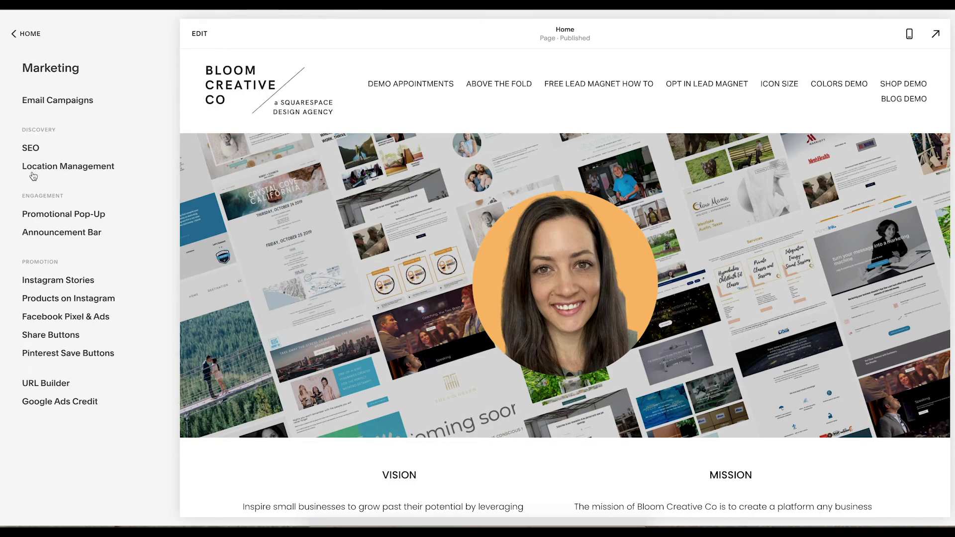
{"action": "left_click", "coordinate": [42, 105]}
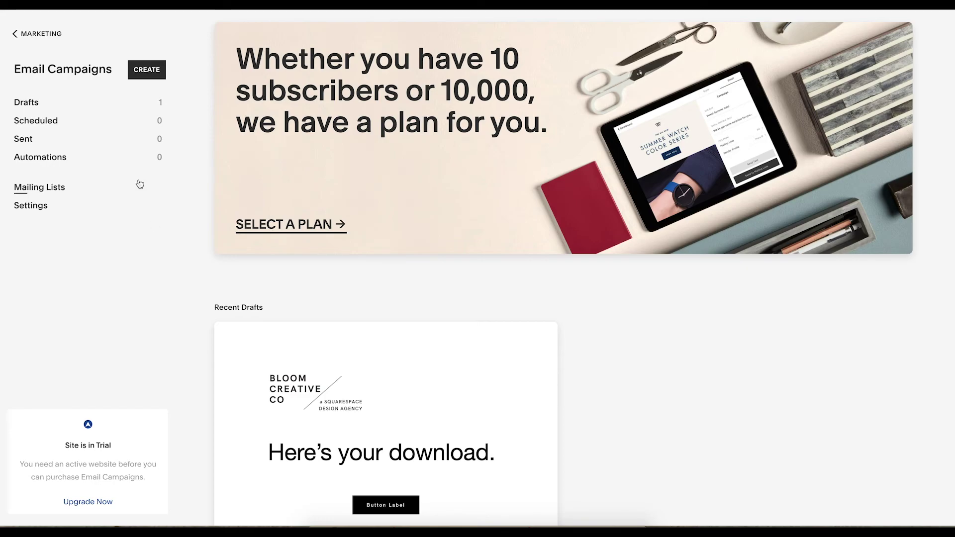
{"action": "left_click", "coordinate": [156, 74]}
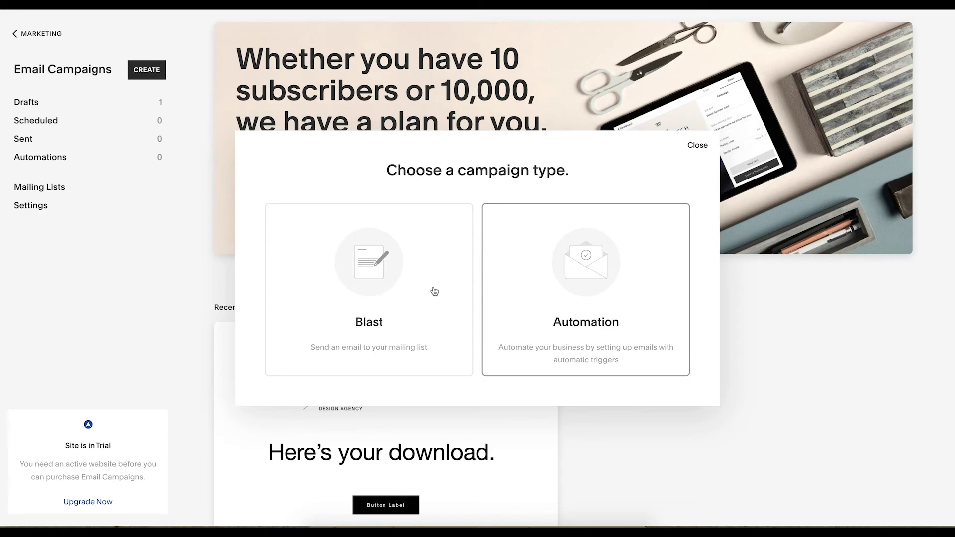
Step: Choose the Automation campaign type and browse the Commerce automations
{"action": "left_click", "coordinate": [562, 322]}
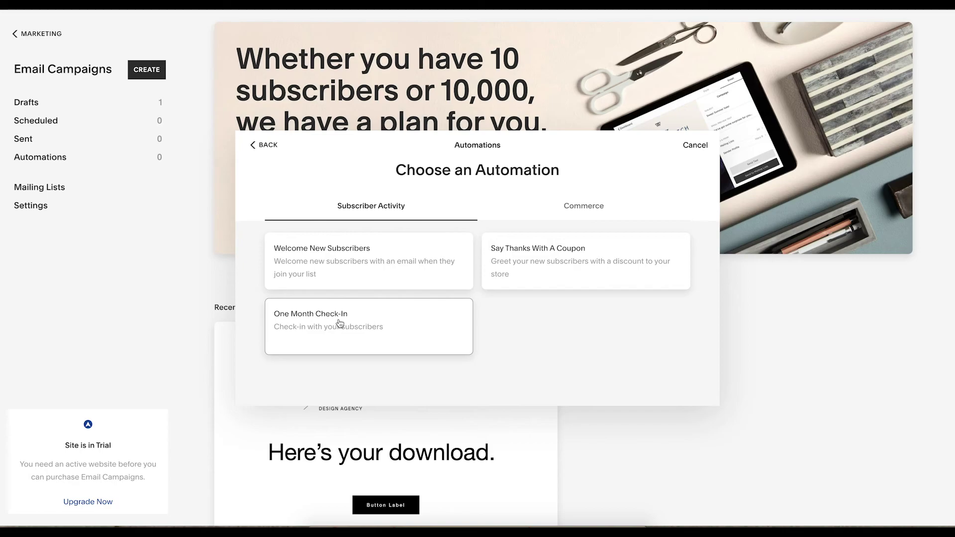
{"action": "left_click", "coordinate": [572, 216]}
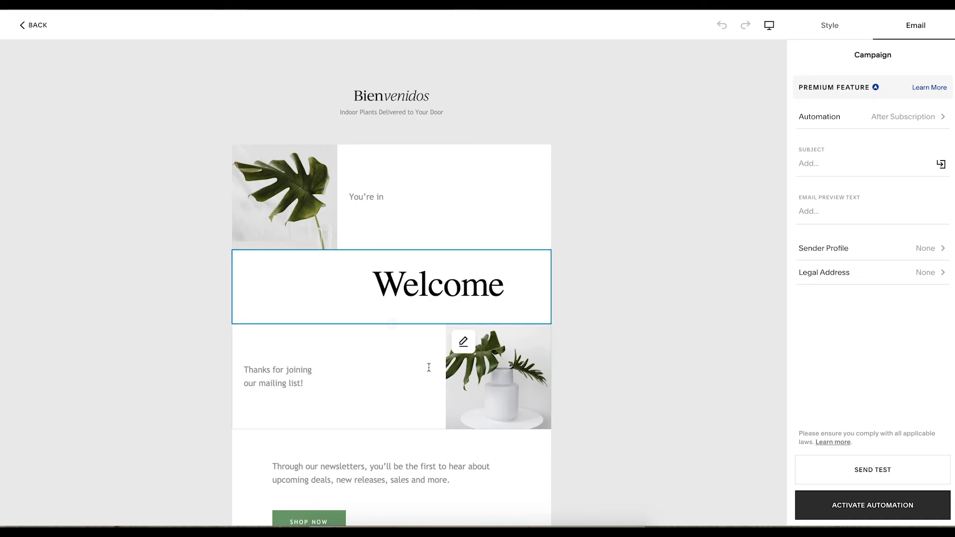
Step: Replace the Bienvenidos header image with the site logo at maximum logo height
{"action": "scroll", "coordinate": [365, 485], "scroll_direction": "down", "scroll_amount": 2}
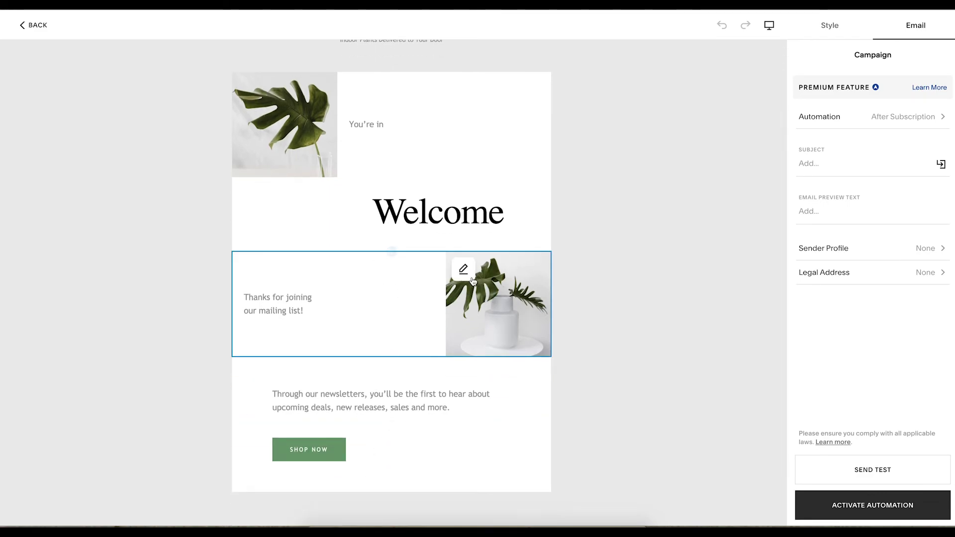
{"action": "scroll", "coordinate": [404, 176], "scroll_direction": "up", "scroll_amount": 2}
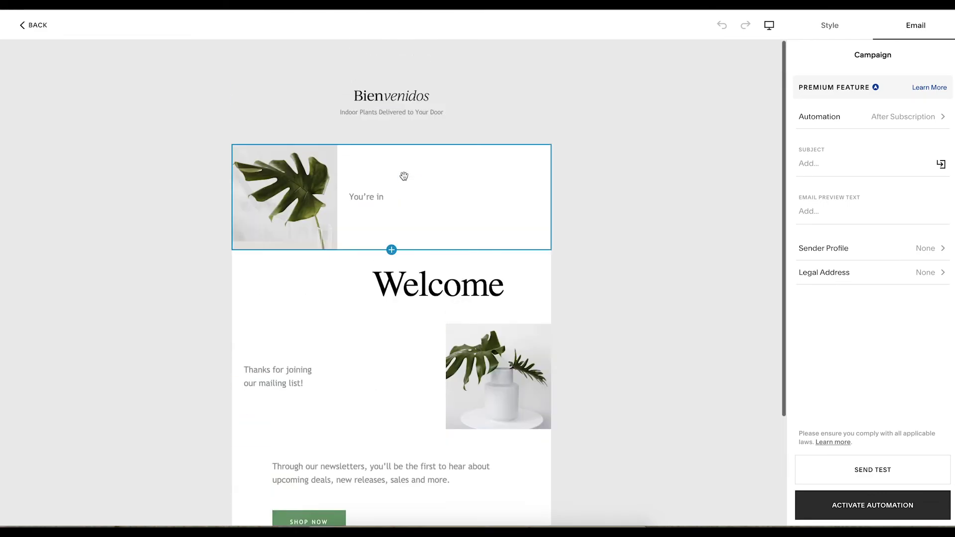
{"action": "left_click", "coordinate": [386, 106]}
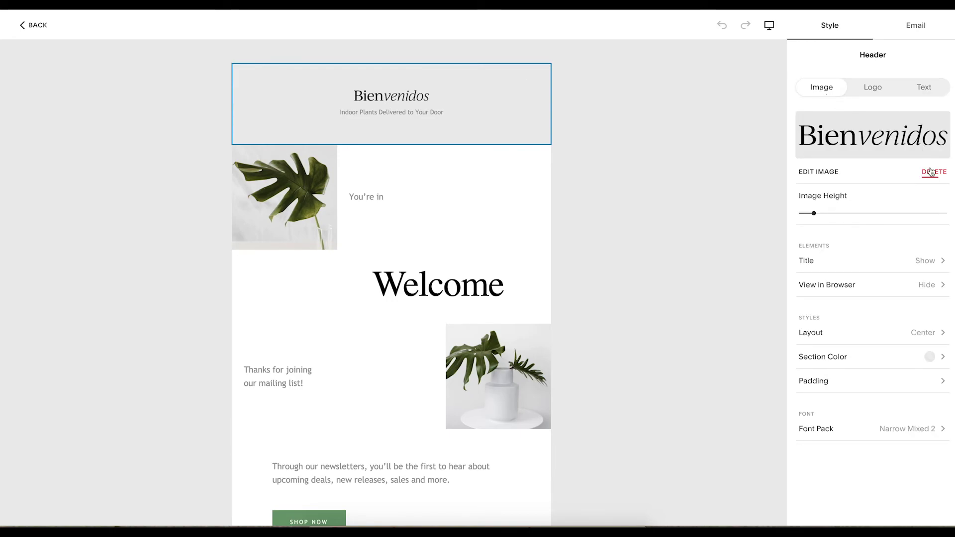
{"action": "left_click", "coordinate": [932, 172]}
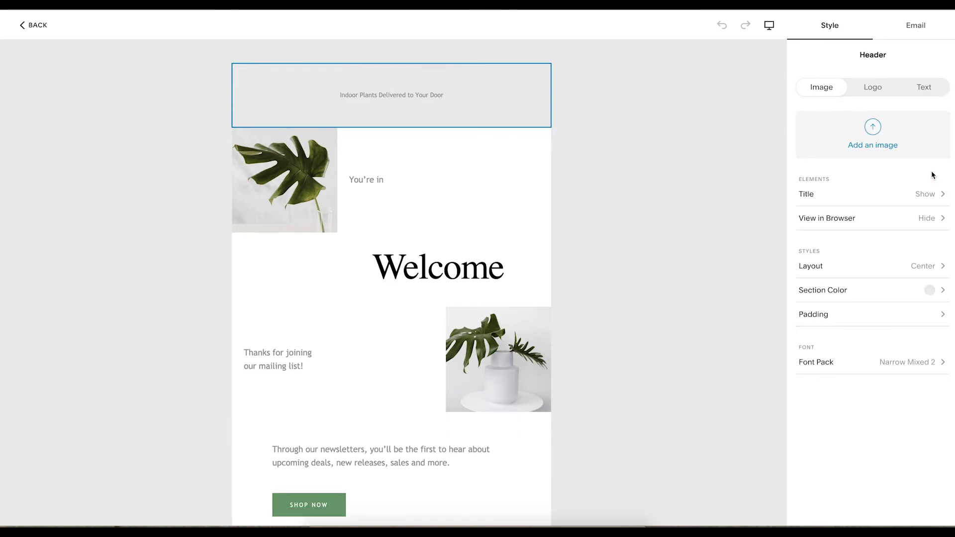
{"action": "left_click", "coordinate": [863, 88]}
{"action": "left_click_drag", "start_coordinate": [814, 188], "coordinate": [949, 188]}
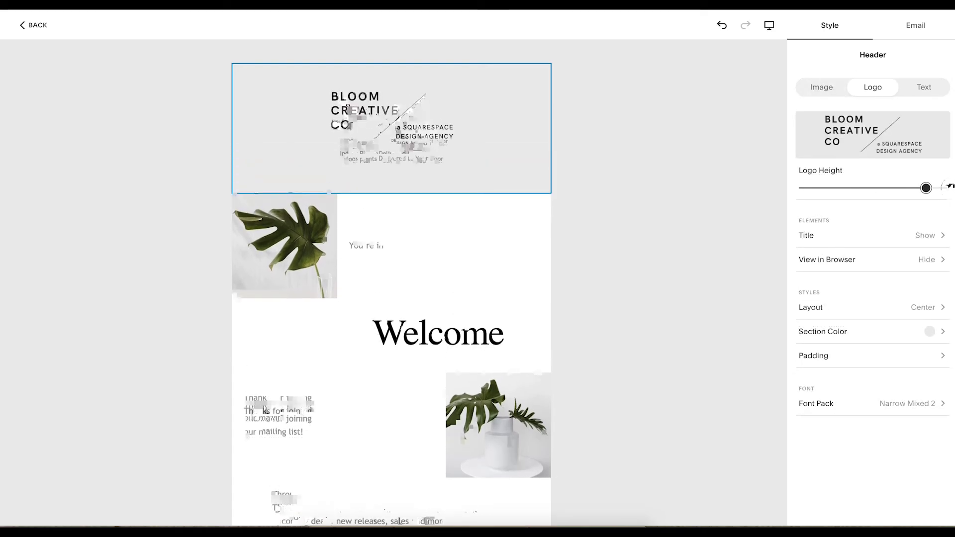
{"action": "left_click", "coordinate": [925, 93]}
{"action": "left_click", "coordinate": [877, 92]}
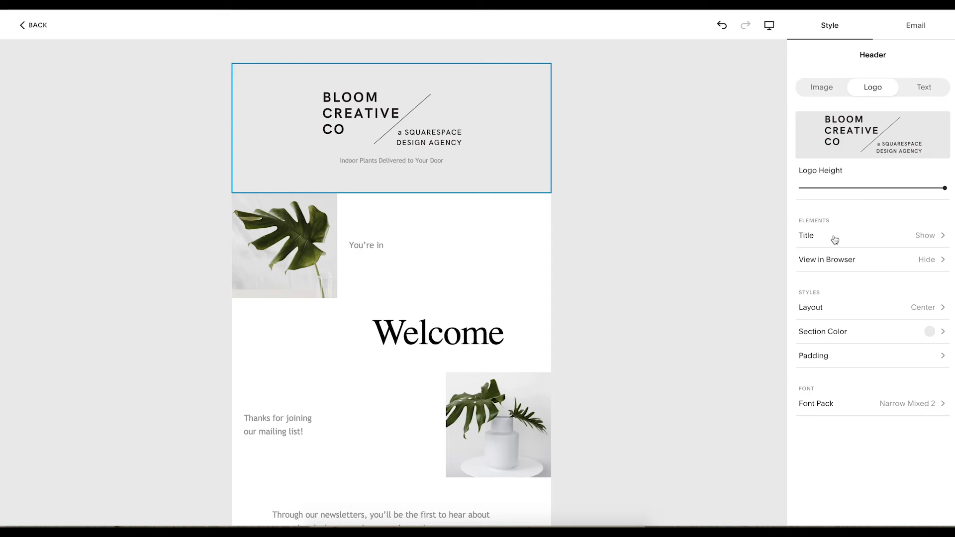
Step: Inspect the You're in, Welcome, Thanks for joining and spacer blocks, then deselect them
{"action": "left_click", "coordinate": [448, 239]}
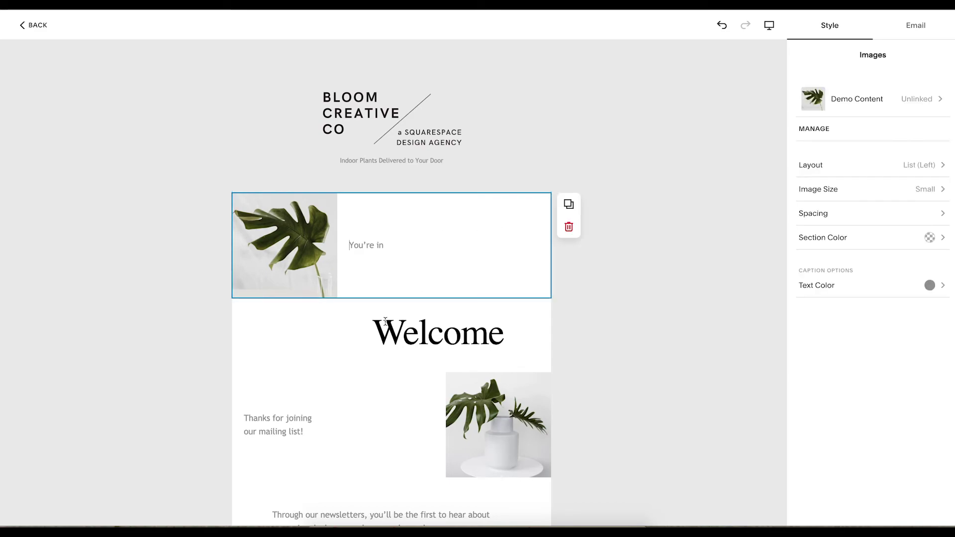
{"action": "left_click", "coordinate": [358, 348]}
{"action": "left_click", "coordinate": [314, 407]}
{"action": "left_click", "coordinate": [381, 486]}
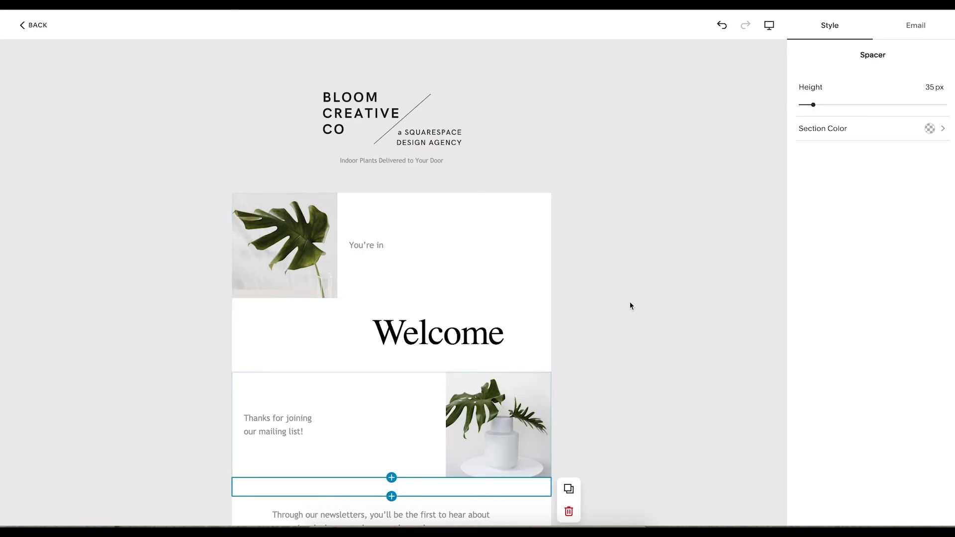
{"action": "left_click", "coordinate": [631, 304]}
{"action": "left_click", "coordinate": [386, 350]}
{"action": "left_click", "coordinate": [659, 306]}
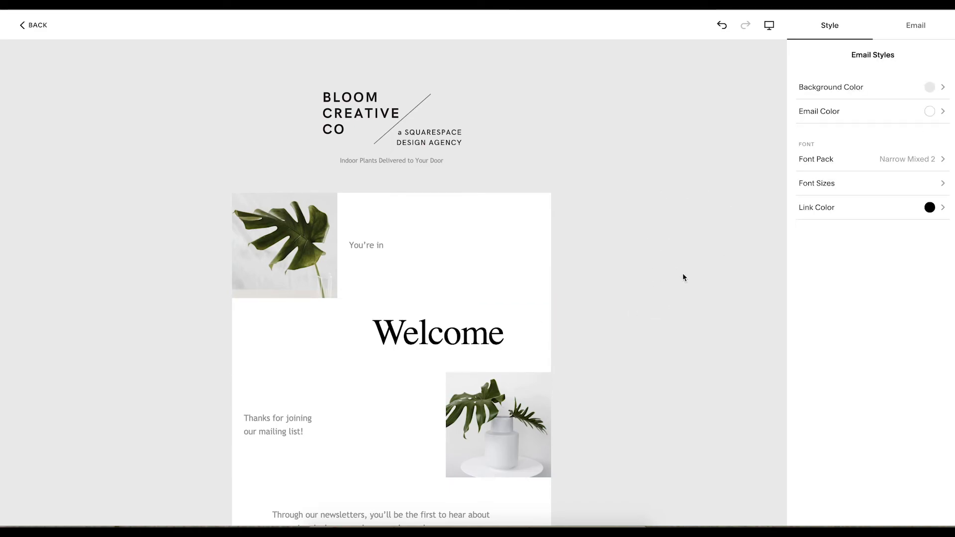
Step: Try the header tagline at 17 px in green, then switch Show Title off
{"action": "left_click", "coordinate": [405, 129]}
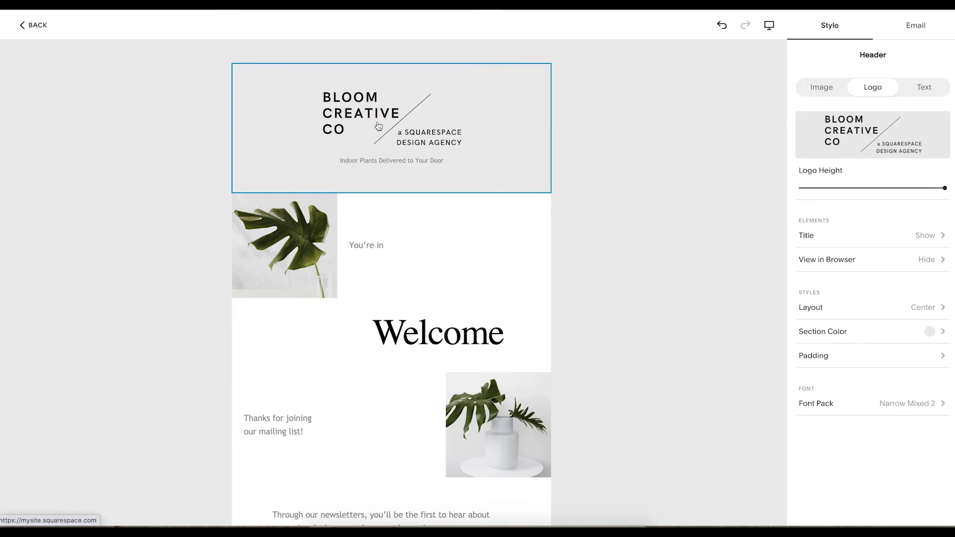
{"action": "left_click", "coordinate": [822, 241]}
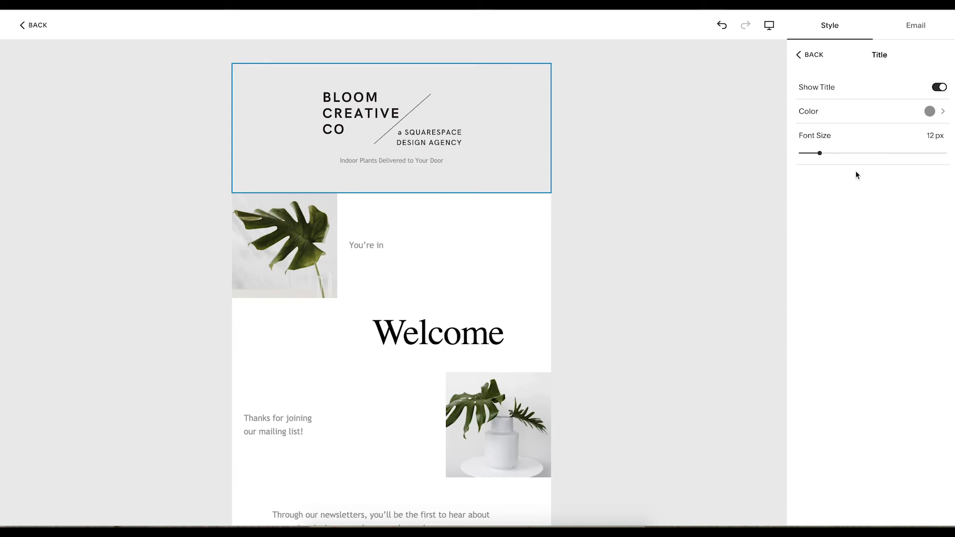
{"action": "left_click_drag", "start_coordinate": [819, 154], "coordinate": [850, 154]}
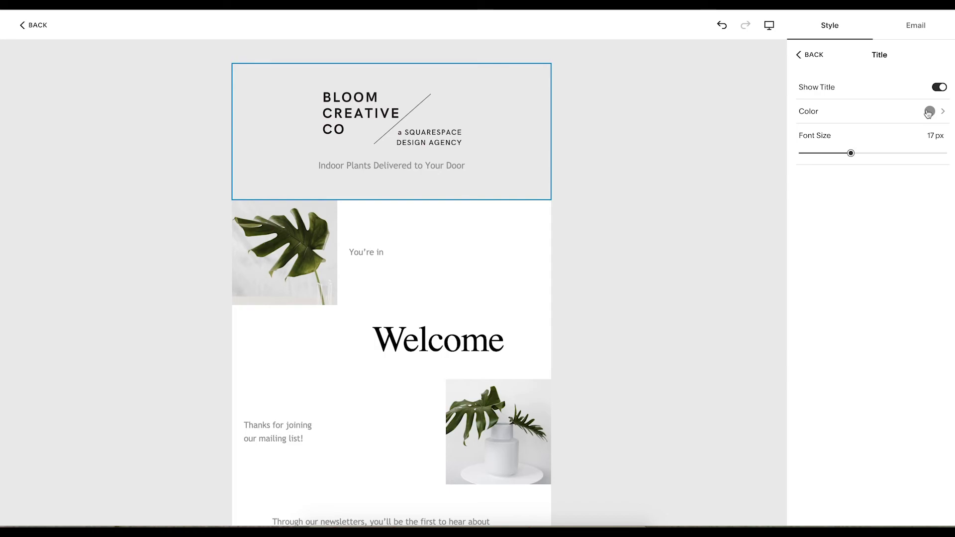
{"action": "left_click", "coordinate": [933, 115]}
{"action": "left_click_drag", "start_coordinate": [912, 125], "coordinate": [948, 100]}
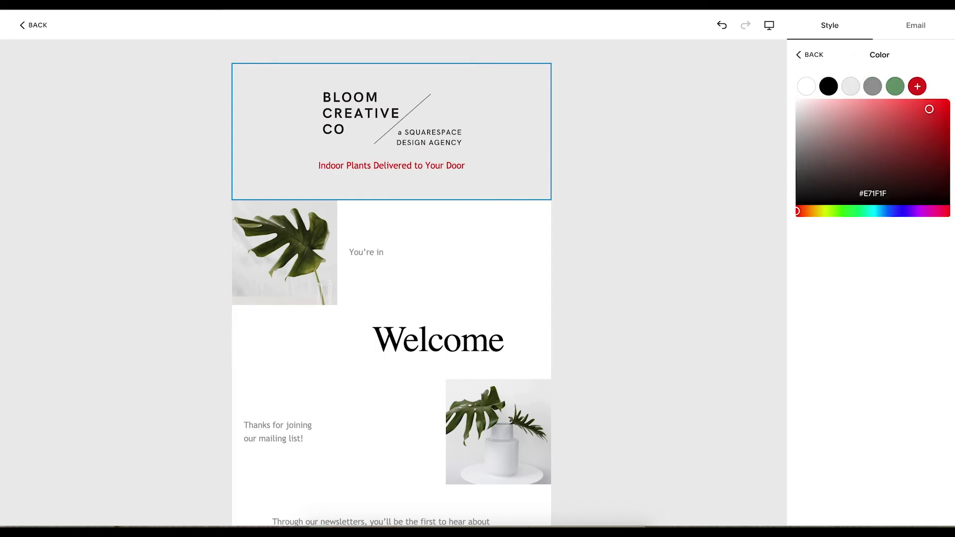
{"action": "left_click", "coordinate": [897, 89]}
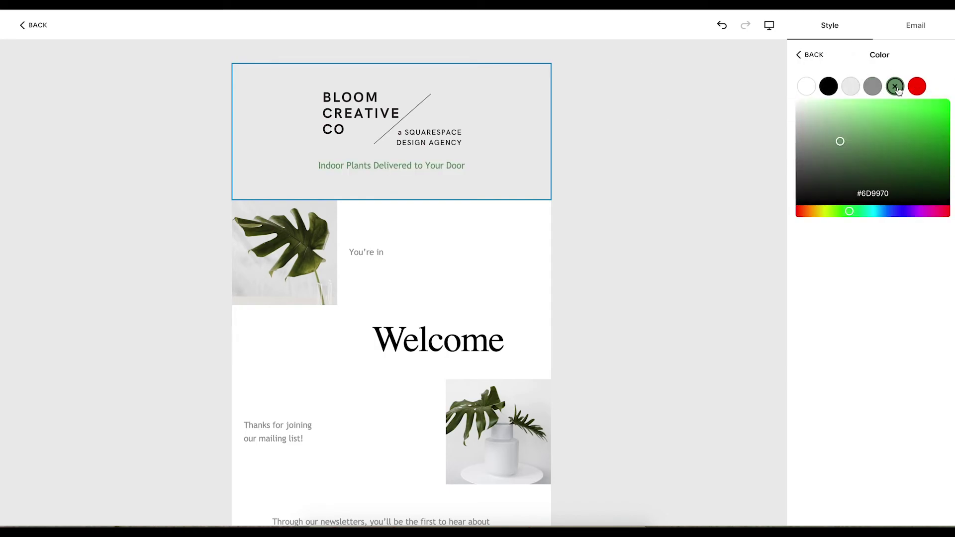
{"action": "left_click", "coordinate": [811, 55]}
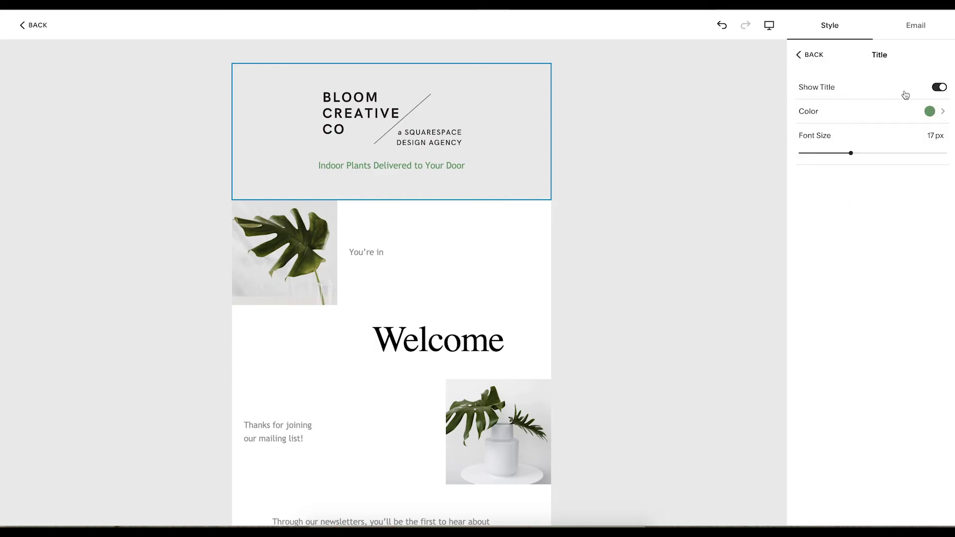
{"action": "left_click", "coordinate": [938, 88]}
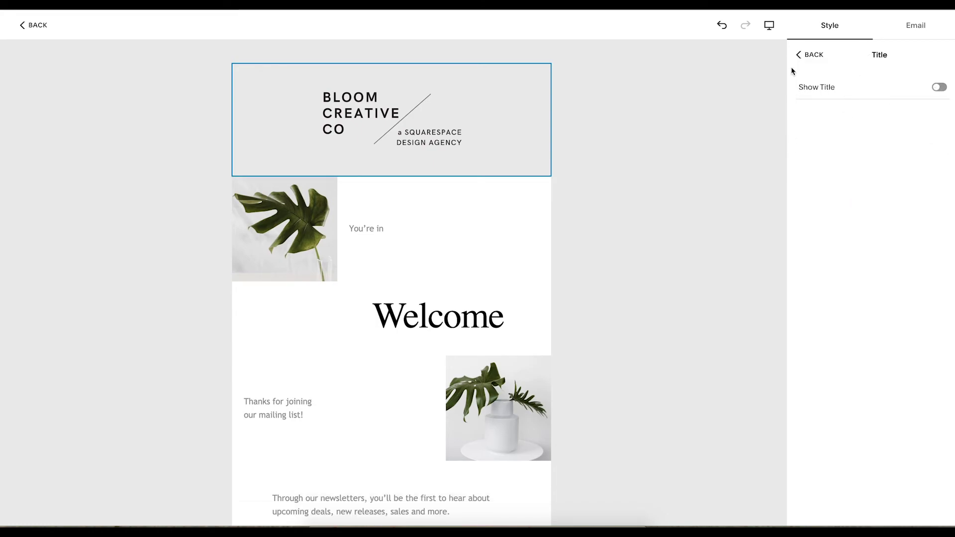
{"action": "left_click", "coordinate": [809, 55]}
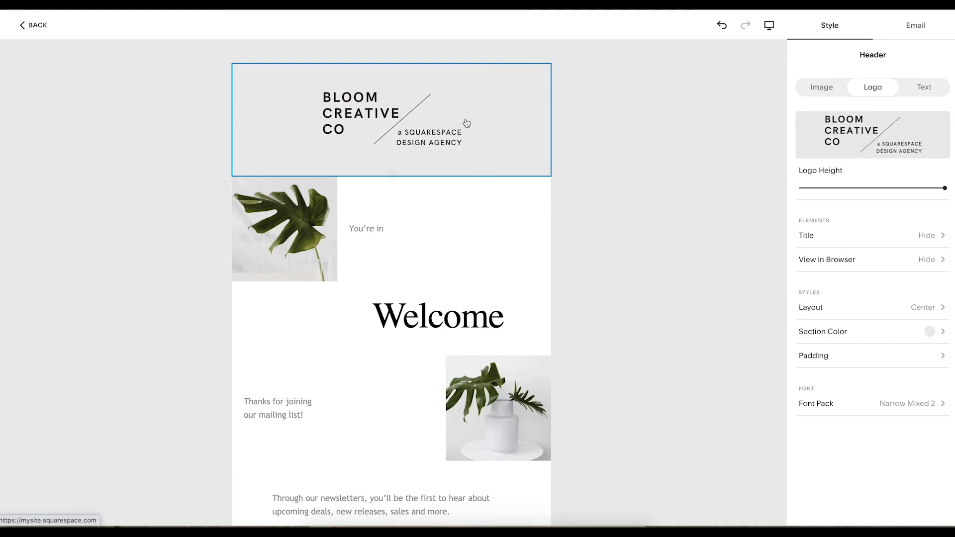
Step: Set the header section colour to white (#FFFFFF)
{"action": "left_click", "coordinate": [930, 332]}
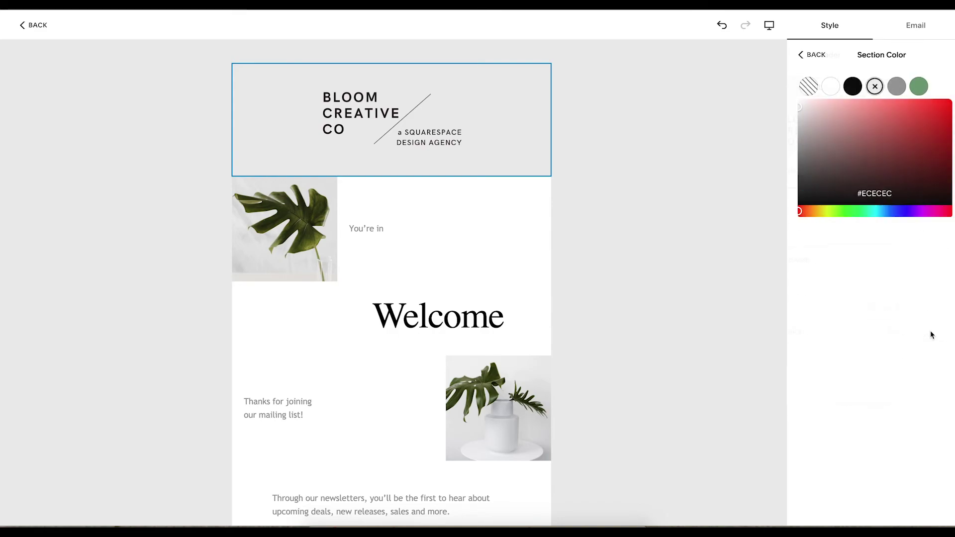
{"action": "left_click", "coordinate": [829, 88]}
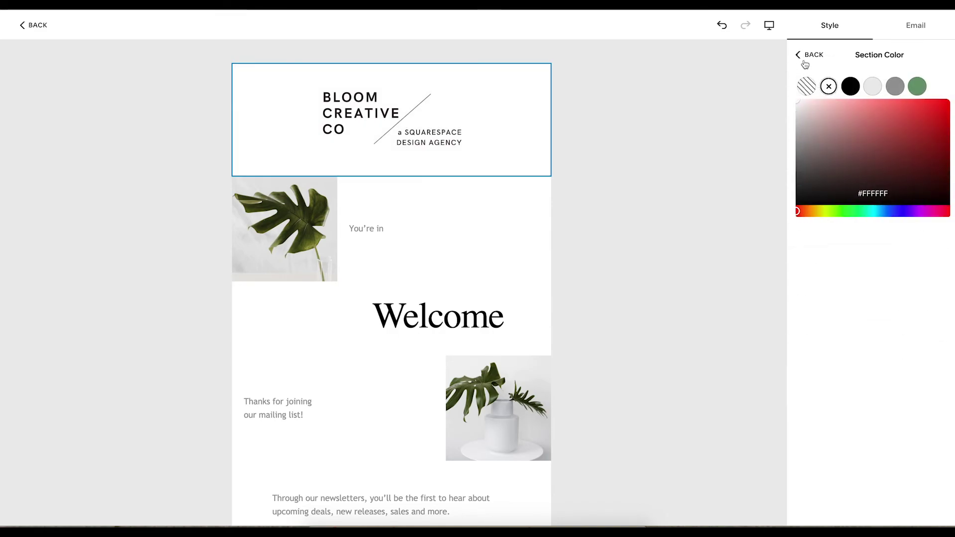
{"action": "left_click", "coordinate": [808, 55]}
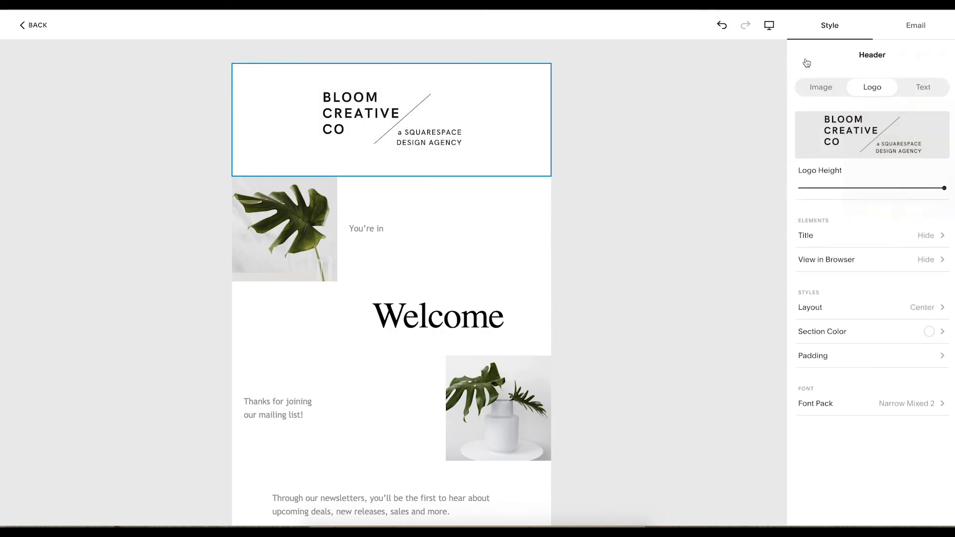
Step: Compare the header layouts and set the logo alignment to Left
{"action": "left_click", "coordinate": [832, 305]}
{"action": "left_click", "coordinate": [842, 138]}
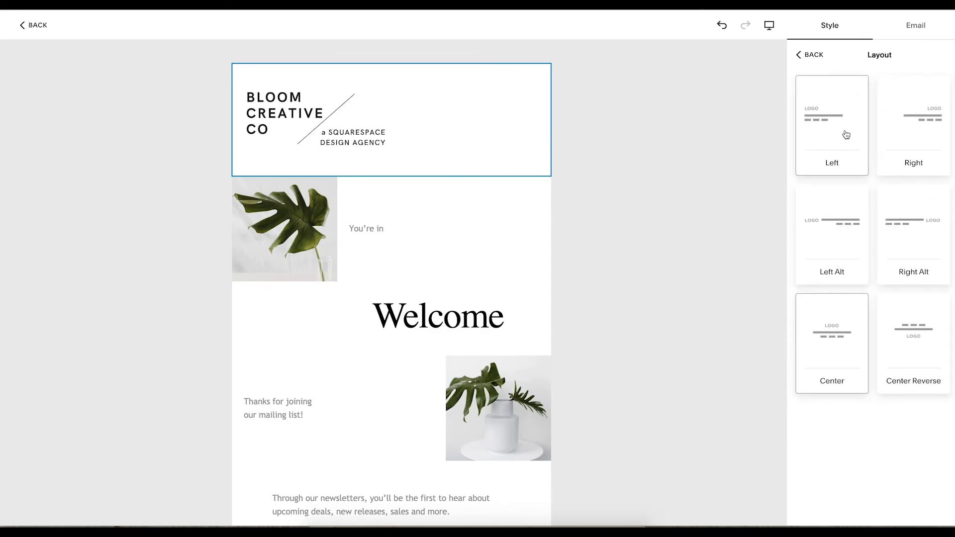
{"action": "left_click", "coordinate": [899, 141]}
{"action": "left_click", "coordinate": [907, 239]}
{"action": "left_click", "coordinate": [855, 240]}
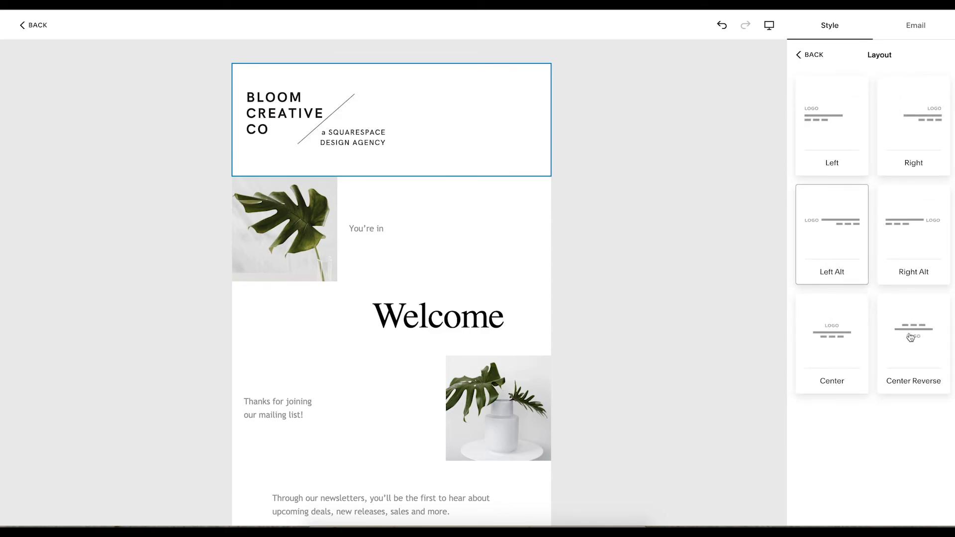
{"action": "left_click", "coordinate": [899, 322]}
{"action": "left_click", "coordinate": [851, 340]}
{"action": "left_click", "coordinate": [824, 112]}
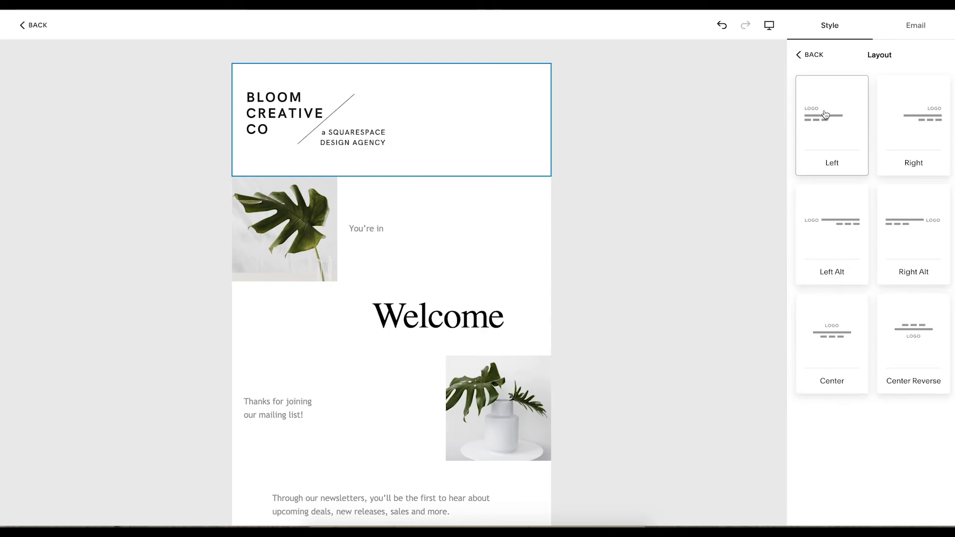
{"action": "left_click", "coordinate": [810, 54]}
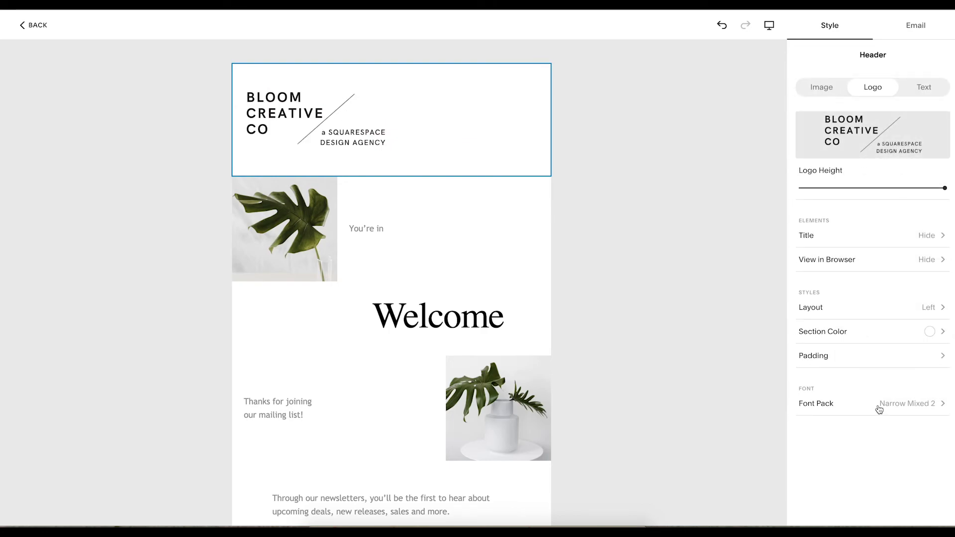
Step: Apply the Modern Sans font pack from the Sans tab to the email
{"action": "scroll", "coordinate": [425, 333], "scroll_direction": "down", "scroll_amount": 3}
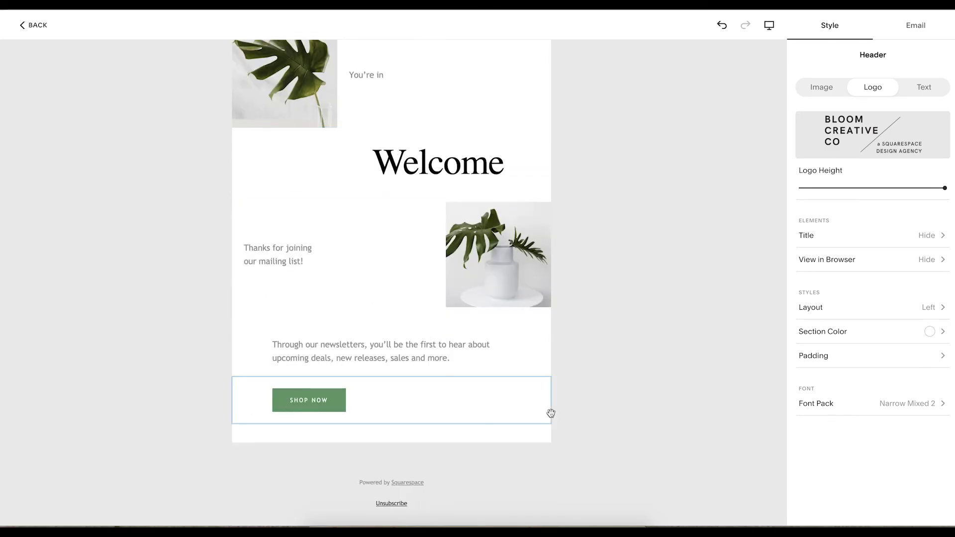
{"action": "left_click", "coordinate": [847, 407]}
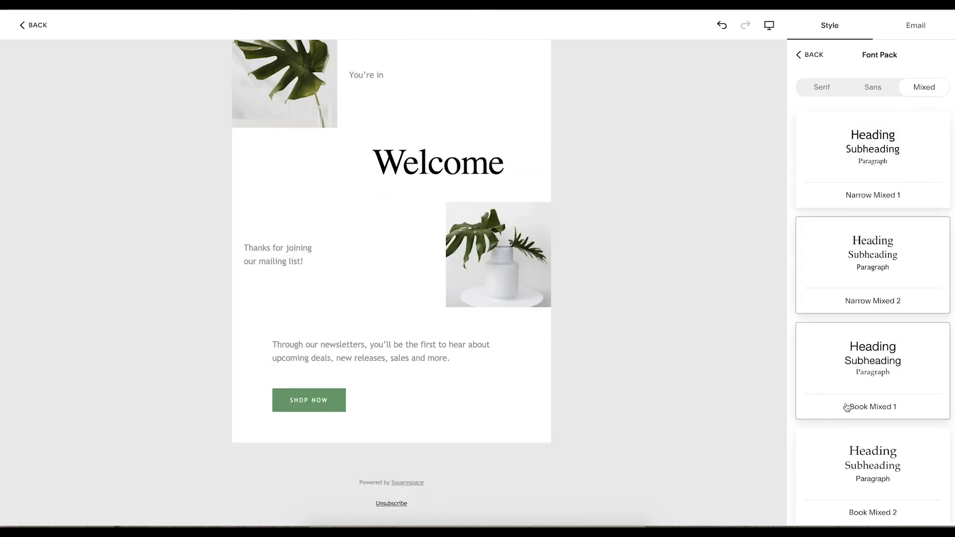
{"action": "scroll", "coordinate": [847, 407], "scroll_direction": "down", "scroll_amount": 8}
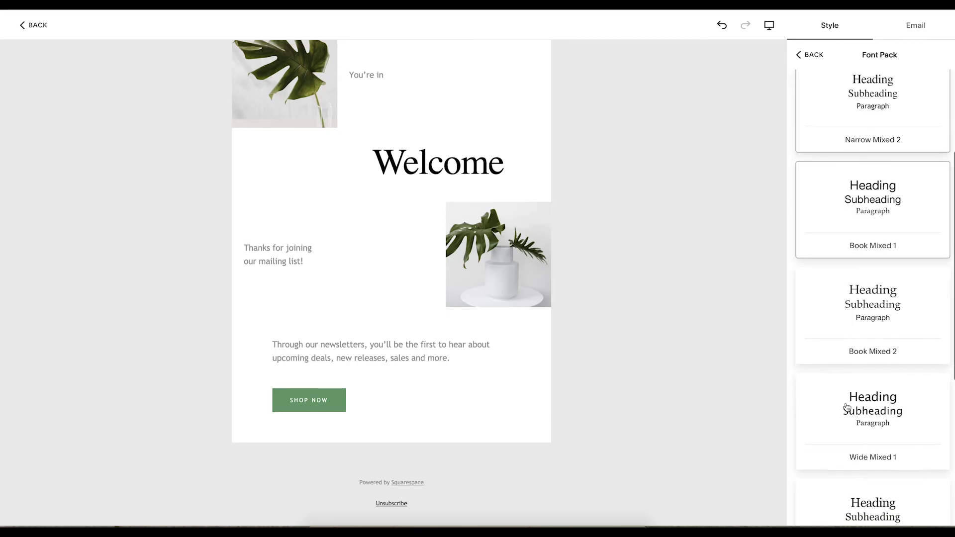
{"action": "scroll", "coordinate": [848, 405], "scroll_direction": "up", "scroll_amount": 9}
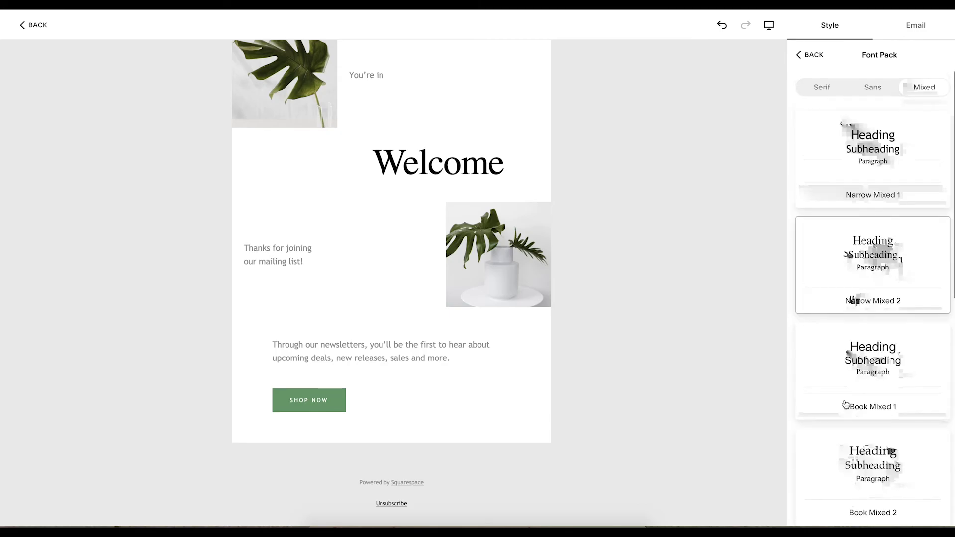
{"action": "left_click", "coordinate": [821, 93]}
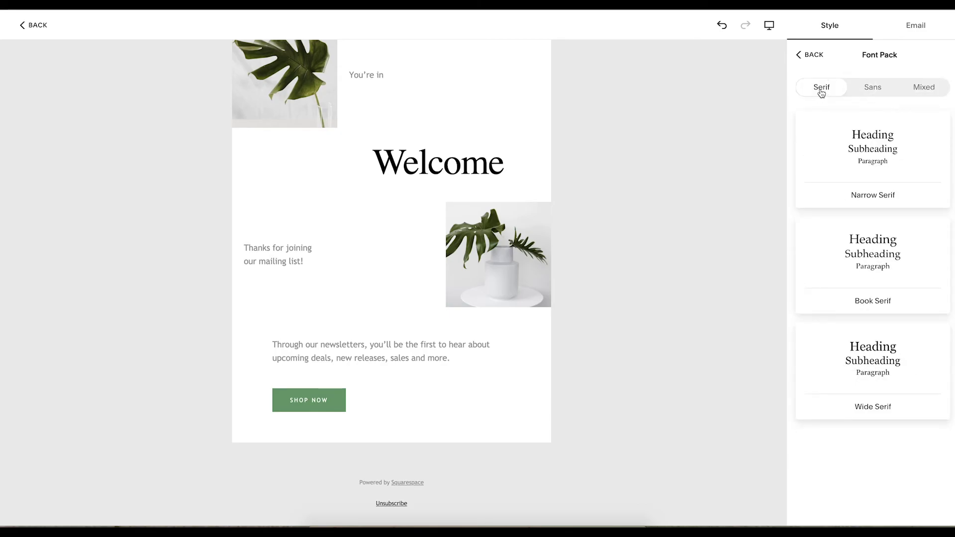
{"action": "left_click", "coordinate": [862, 90]}
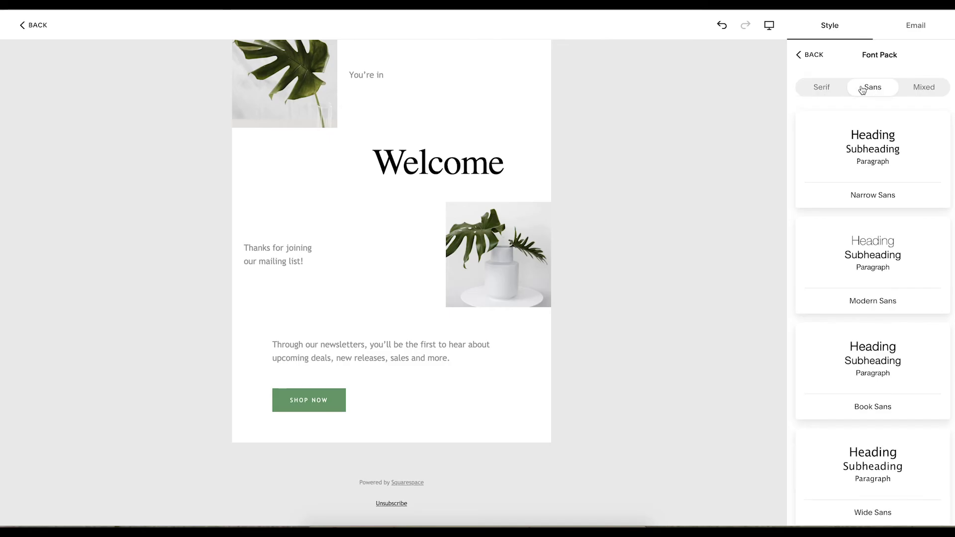
{"action": "left_click", "coordinate": [877, 254]}
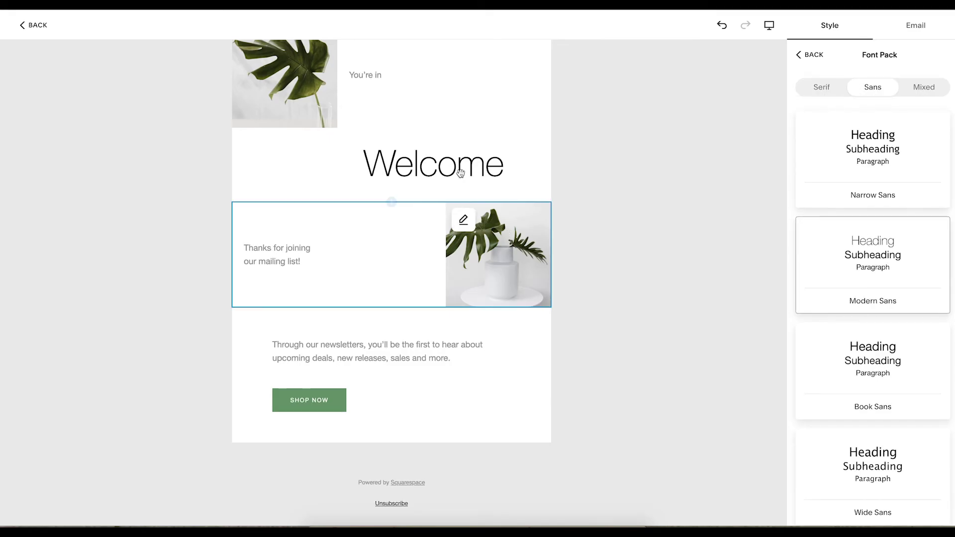
{"action": "scroll", "coordinate": [458, 179], "scroll_direction": "up", "scroll_amount": 3}
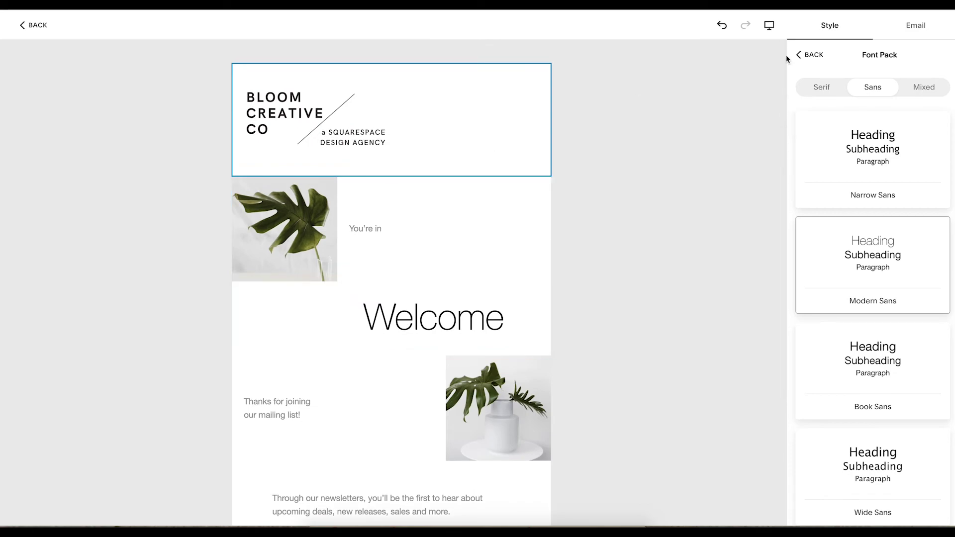
Step: Reduce the header's top and bottom padding to 8 px
{"action": "left_click", "coordinate": [811, 55]}
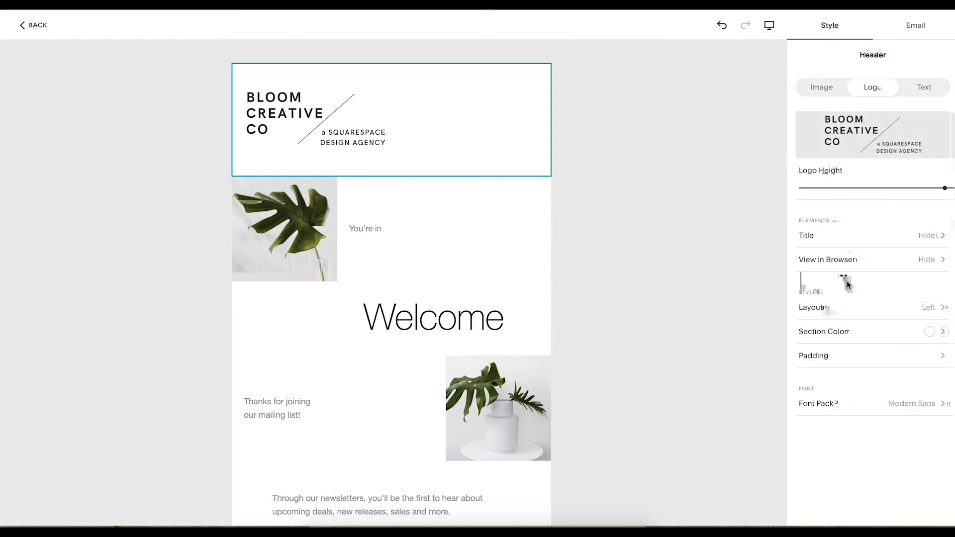
{"action": "left_click", "coordinate": [859, 355]}
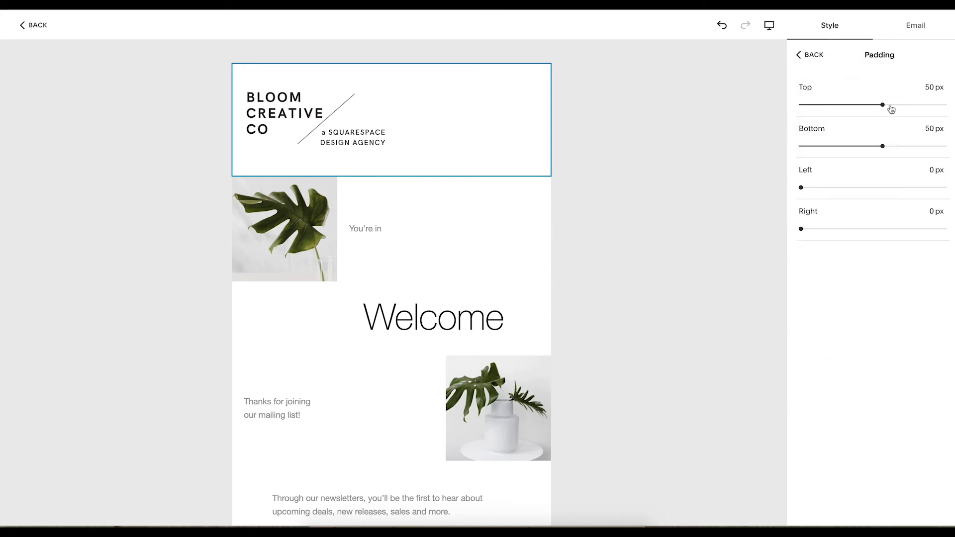
{"action": "left_click_drag", "start_coordinate": [882, 105], "coordinate": [815, 114]}
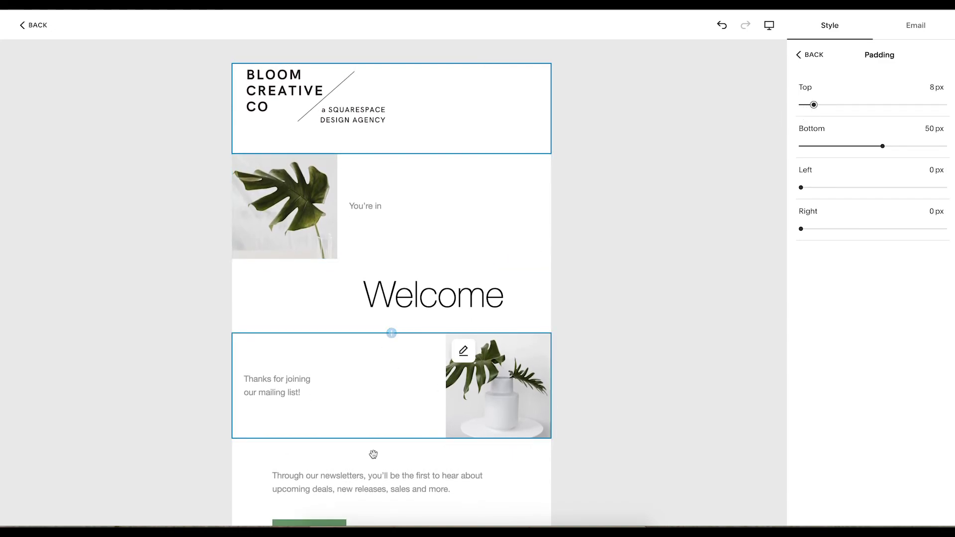
{"action": "left_click_drag", "start_coordinate": [883, 146], "coordinate": [814, 147]}
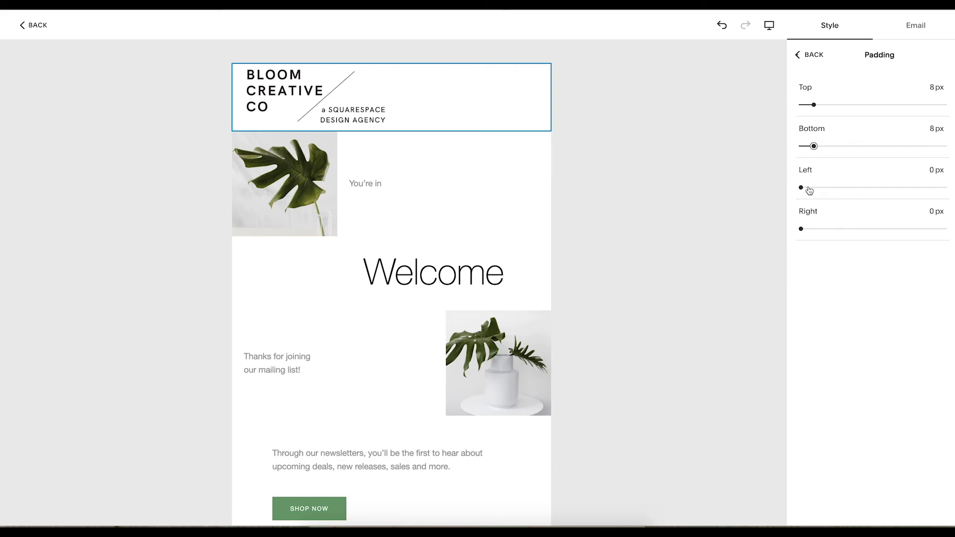
{"action": "left_click", "coordinate": [812, 55]}
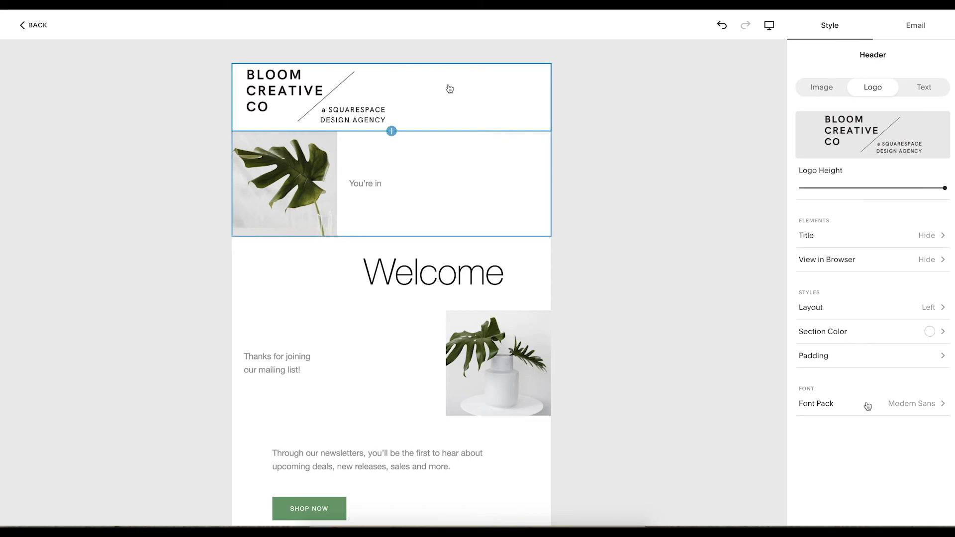
Step: Delete the You're in image block
{"action": "left_click", "coordinate": [488, 190]}
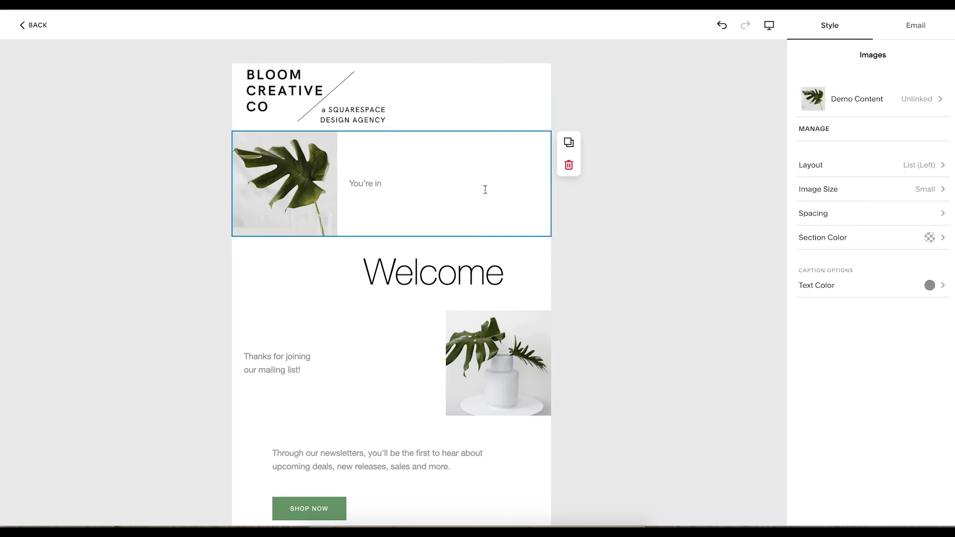
{"action": "mouse_move", "coordinate": [296, 175]}
{"action": "left_click", "coordinate": [569, 166]}
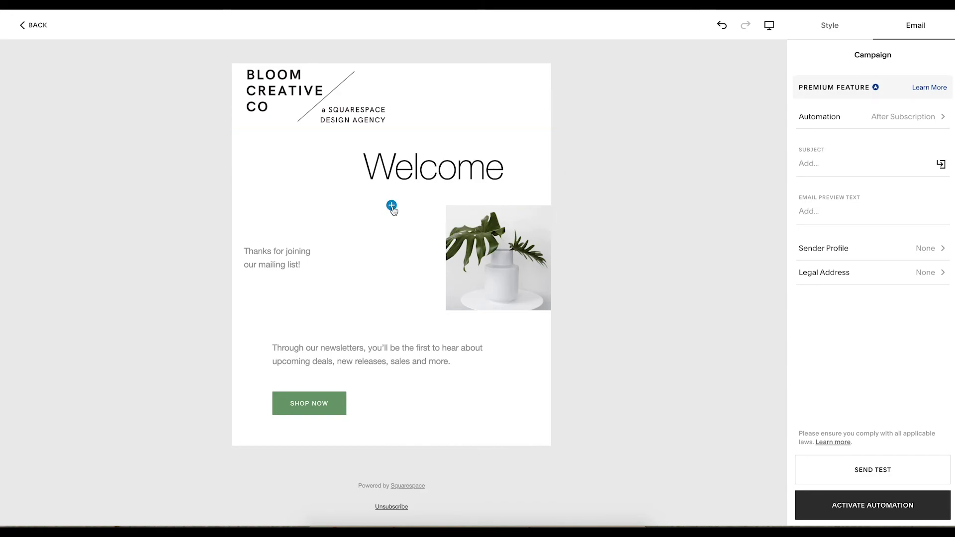
Step: Add a text block below Welcome reading 'Welcome message, what's up?'
{"action": "left_click", "coordinate": [392, 205]}
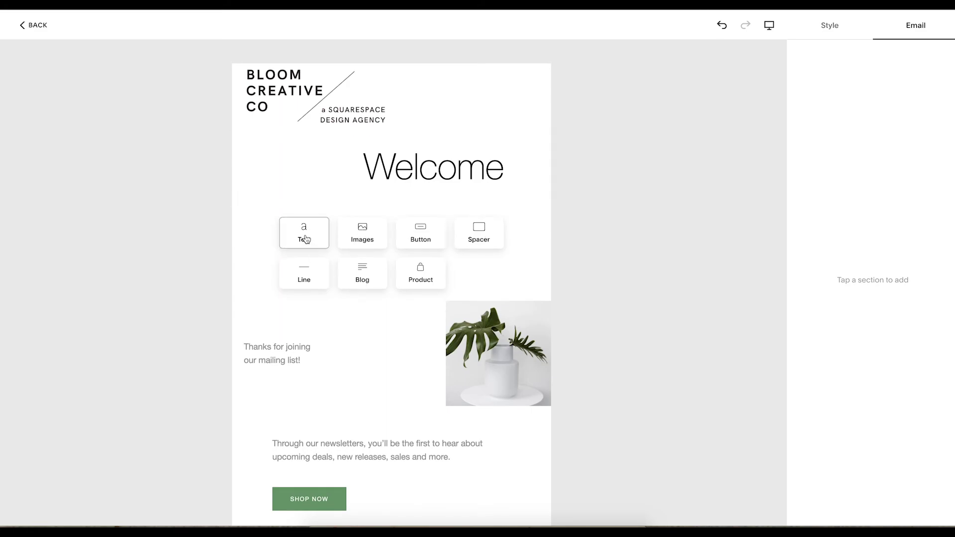
{"action": "left_click", "coordinate": [305, 239]}
{"action": "left_click", "coordinate": [322, 217]}
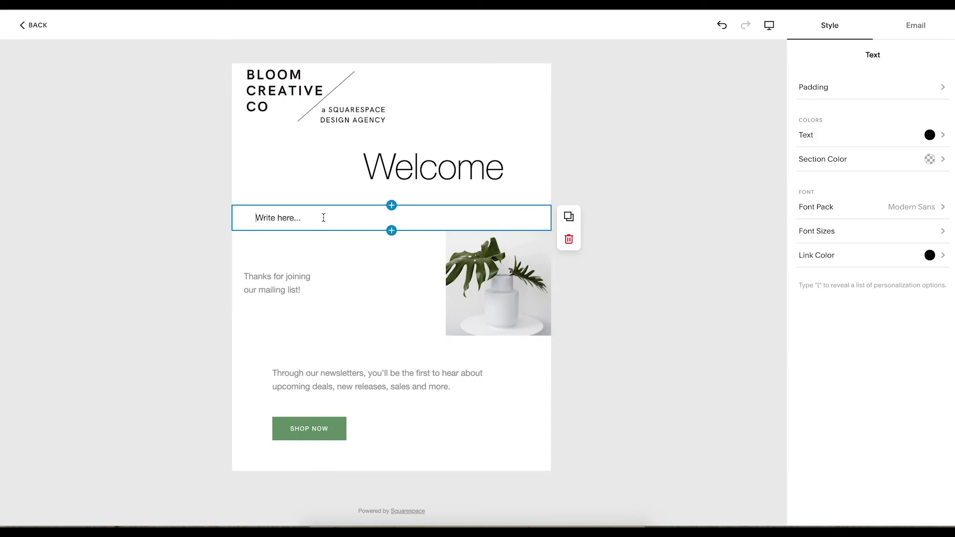
{"action": "type", "text": "Welcome message. what's up?"}
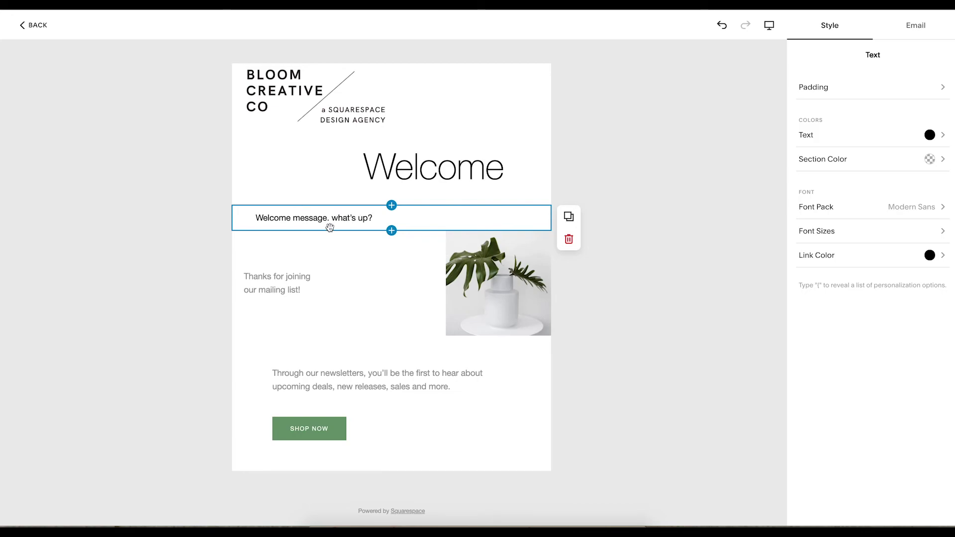
{"action": "key", "text": "BackSpace"}
{"action": "key", "text": "BackSpace"}
{"action": "type", "text": ","}
{"action": "left_click", "coordinate": [427, 289]}
{"action": "mouse_move", "coordinate": [456, 263]}
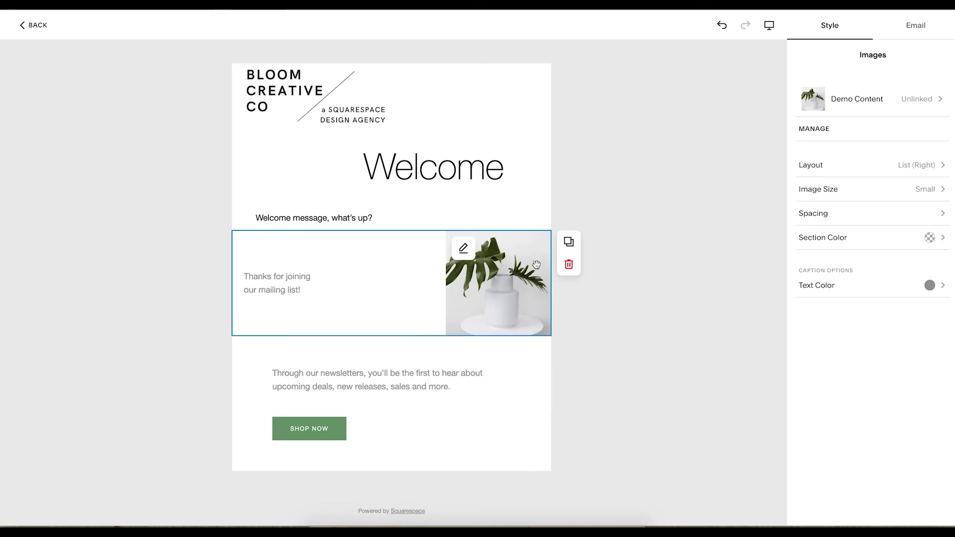
Step: Delete the 'Thanks for joining our mailing list!' image block after the cannot-edit warning
{"action": "mouse_move", "coordinate": [530, 283]}
{"action": "left_click", "coordinate": [464, 249]}
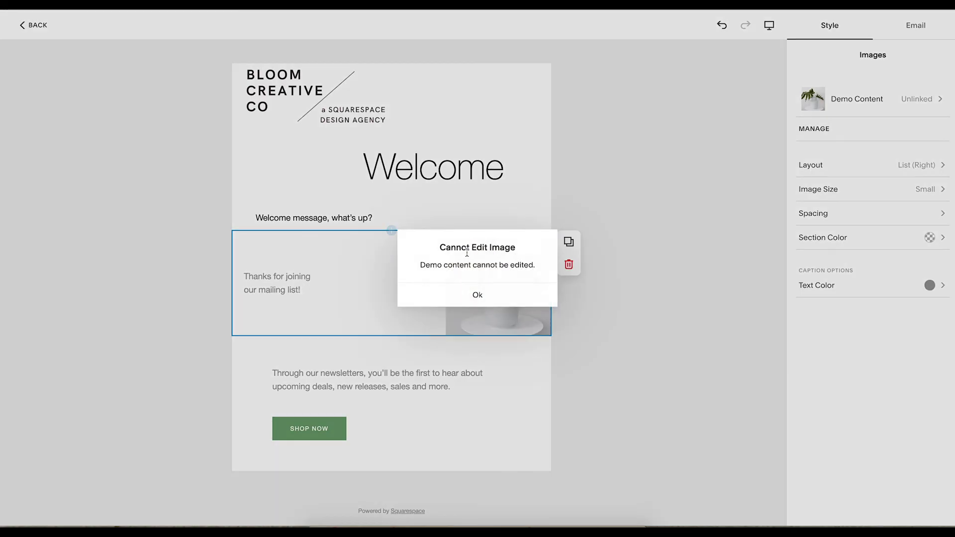
{"action": "left_click", "coordinate": [479, 293]}
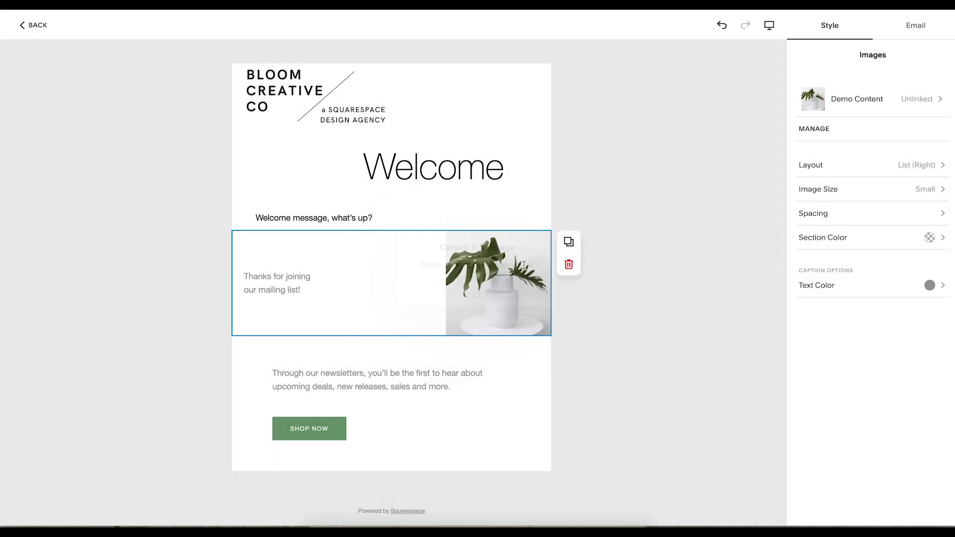
{"action": "left_click", "coordinate": [569, 264]}
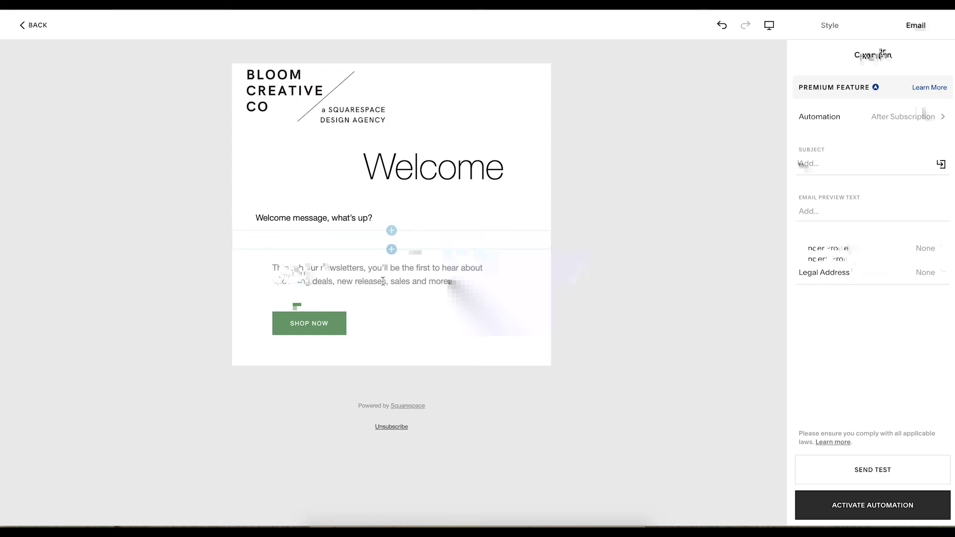
Step: Insert an empty Images block under the message, then delete it again
{"action": "left_click", "coordinate": [392, 232]}
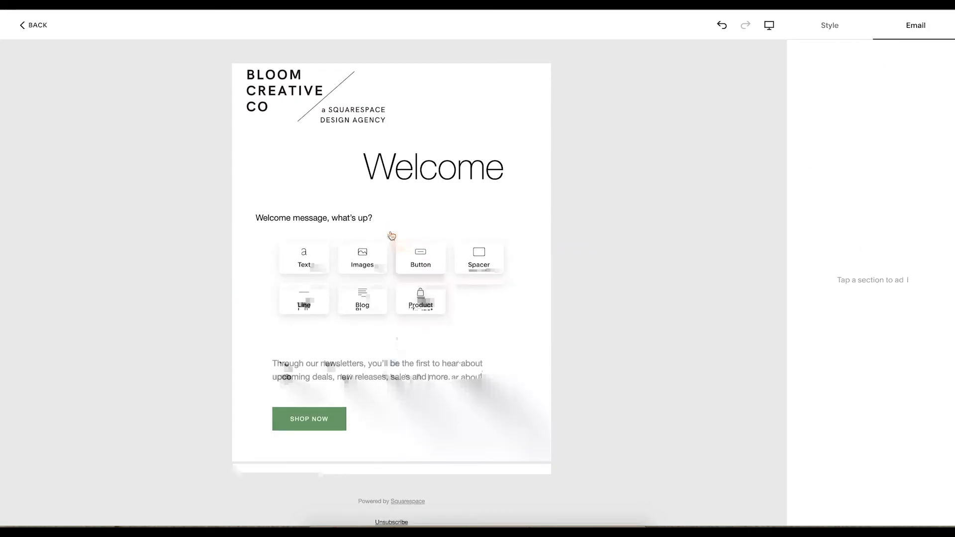
{"action": "left_click", "coordinate": [362, 256]}
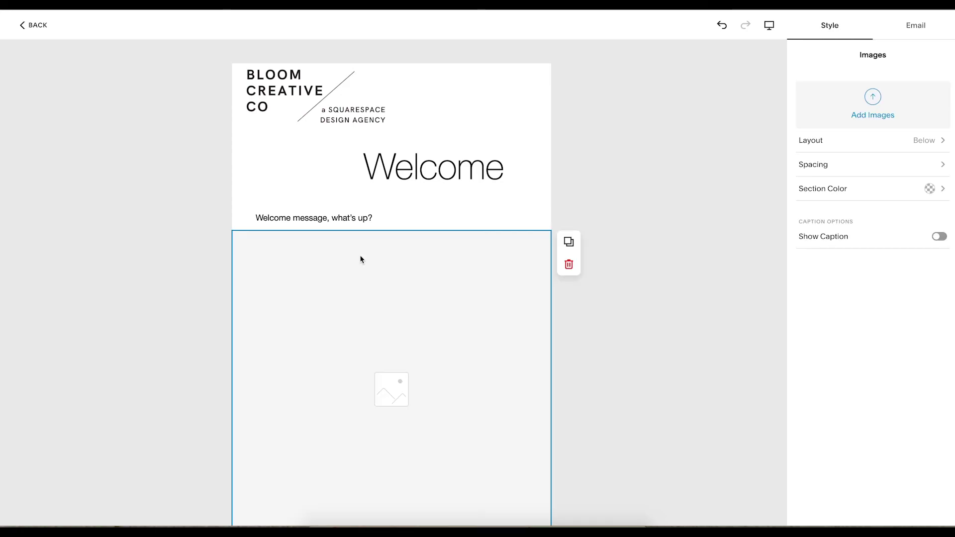
{"action": "scroll", "coordinate": [422, 364], "scroll_direction": "down", "scroll_amount": 2}
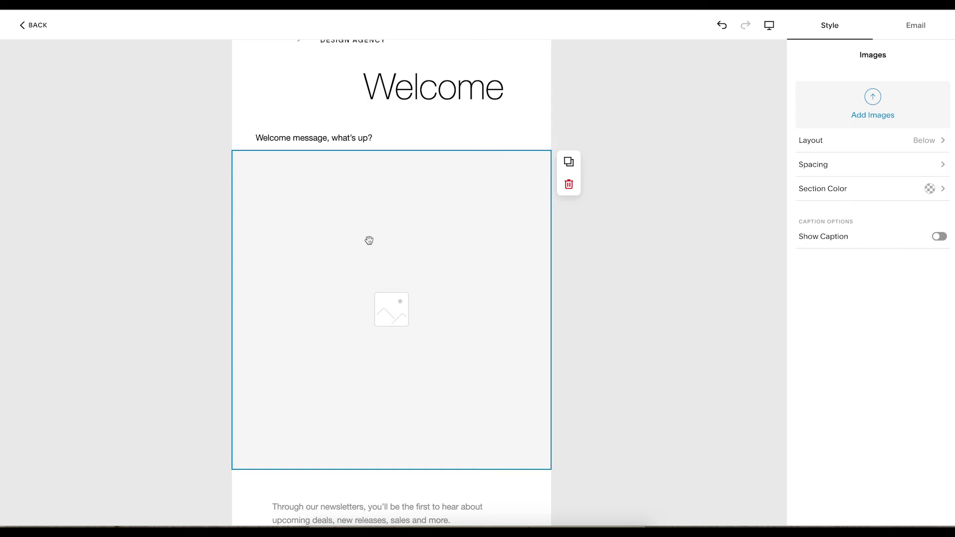
{"action": "scroll", "coordinate": [368, 241], "scroll_direction": "down", "scroll_amount": 2}
{"action": "mouse_move", "coordinate": [392, 398]}
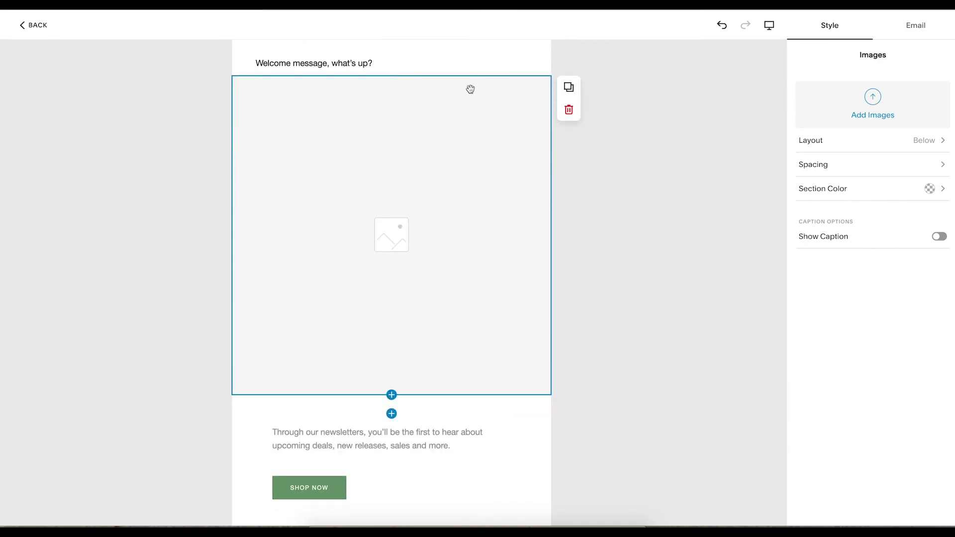
{"action": "left_click", "coordinate": [568, 109]}
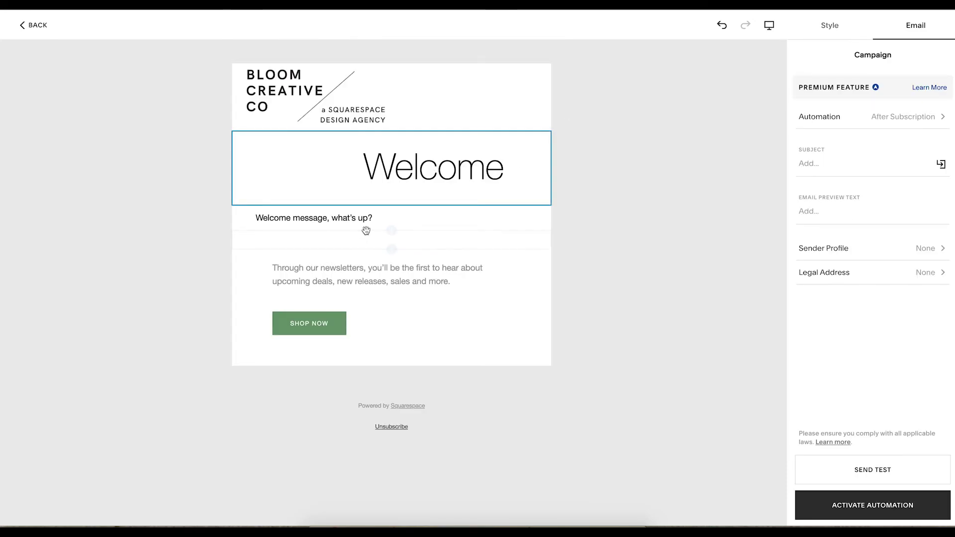
Step: Insert a button labelled 'Shop Now' under the welcome message and open its link settings
{"action": "left_click", "coordinate": [391, 229]}
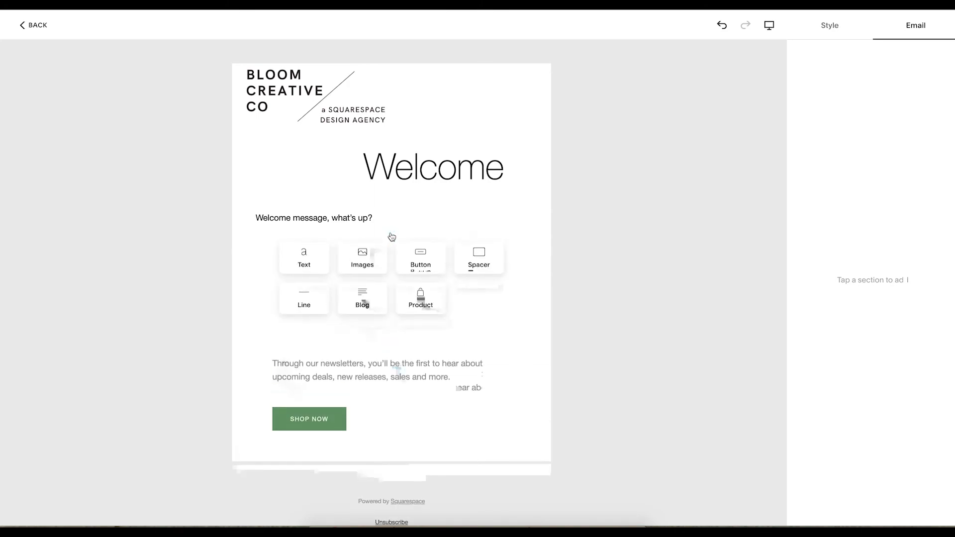
{"action": "left_click", "coordinate": [420, 256]}
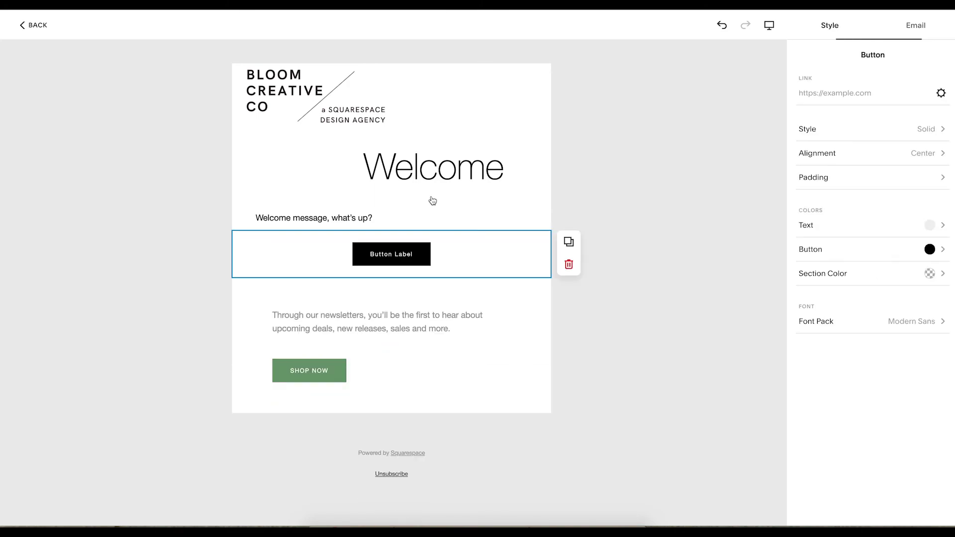
{"action": "triple_click", "coordinate": [401, 257]}
{"action": "type", "text": "Shop "}
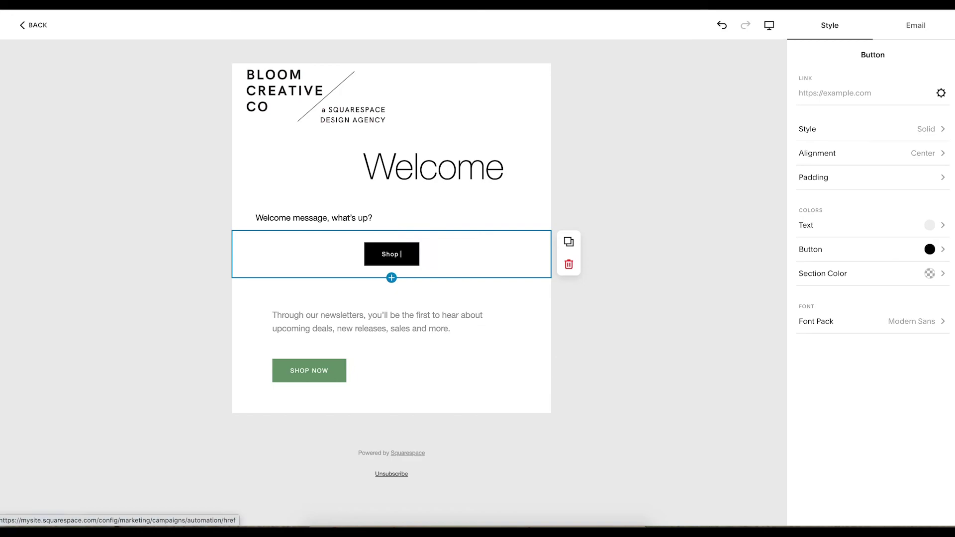
{"action": "type", "text": "Now"}
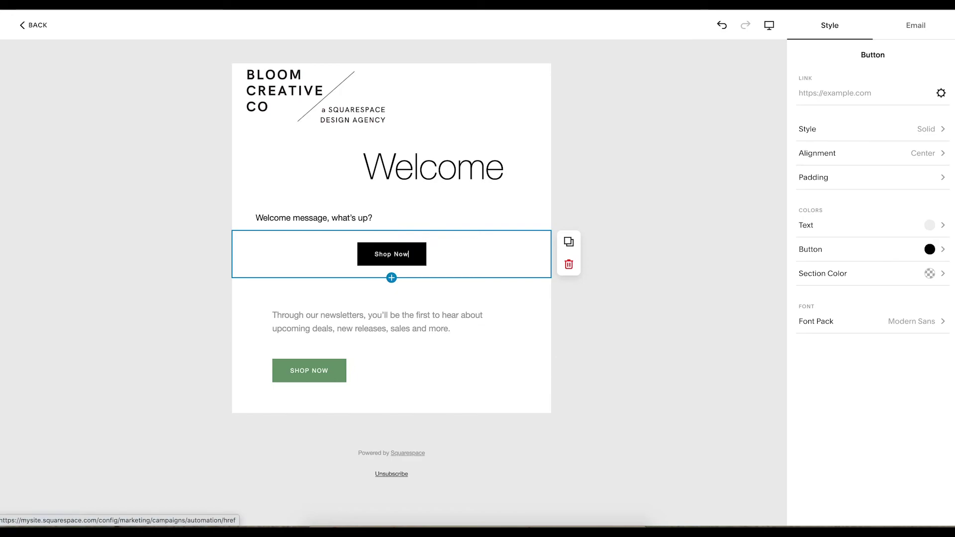
{"action": "left_click", "coordinate": [941, 93]}
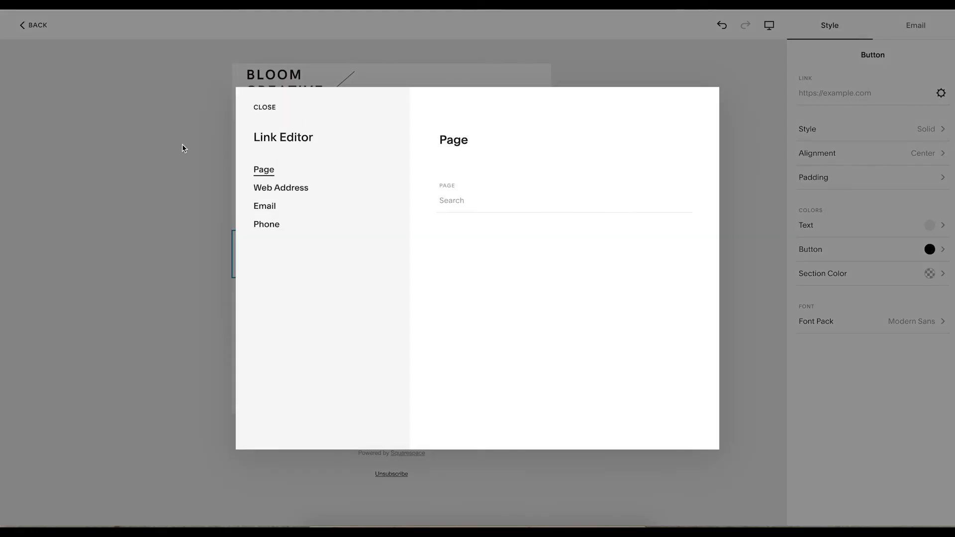
Step: Try the web address, email and phone link types, typing and then deleting a 'bloom.c' URL
{"action": "left_click", "coordinate": [283, 186]}
{"action": "left_click", "coordinate": [457, 183]}
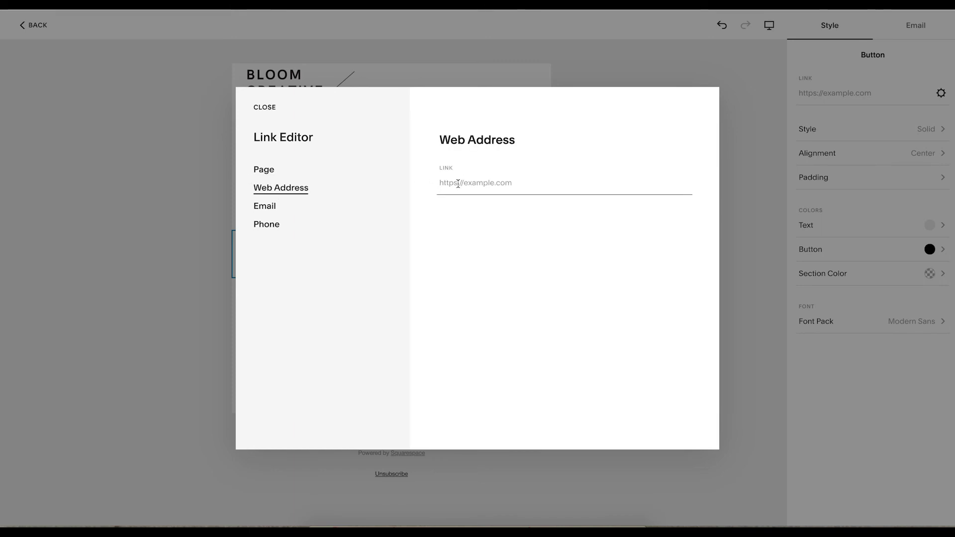
{"action": "left_click", "coordinate": [271, 209]}
{"action": "left_click", "coordinate": [273, 224]}
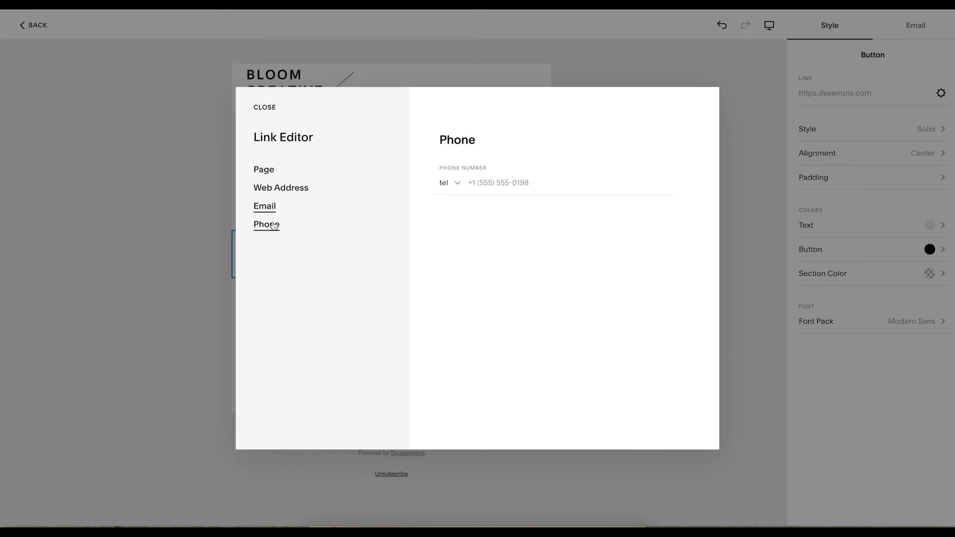
{"action": "left_click", "coordinate": [272, 187]}
{"action": "left_click", "coordinate": [478, 182]}
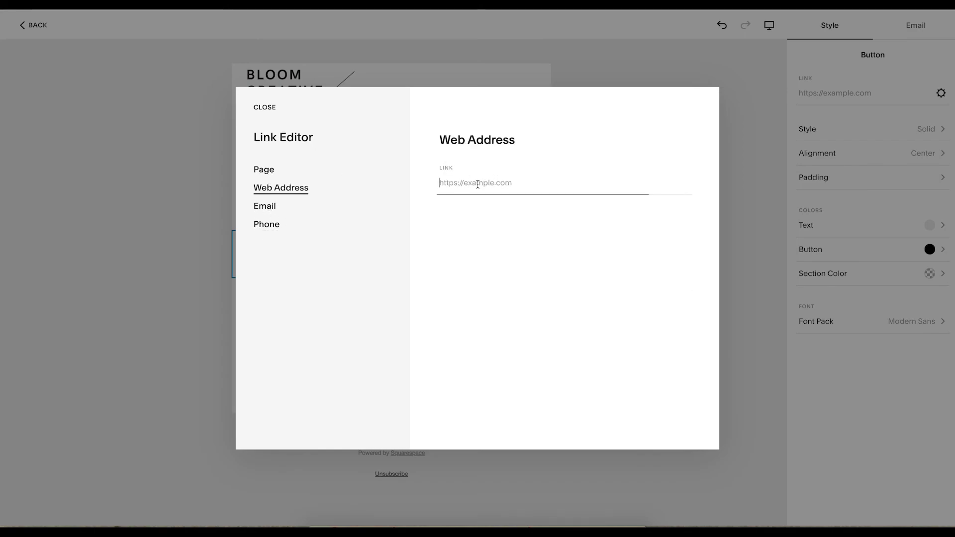
{"action": "type", "text": "bloom"}
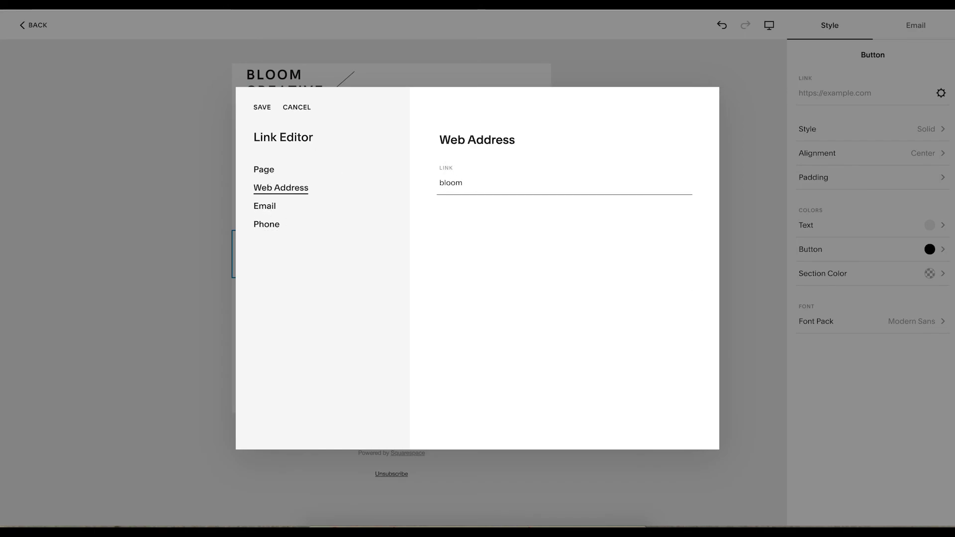
{"action": "type", "text": ".com/shop"}
{"action": "left_click", "coordinate": [266, 172]}
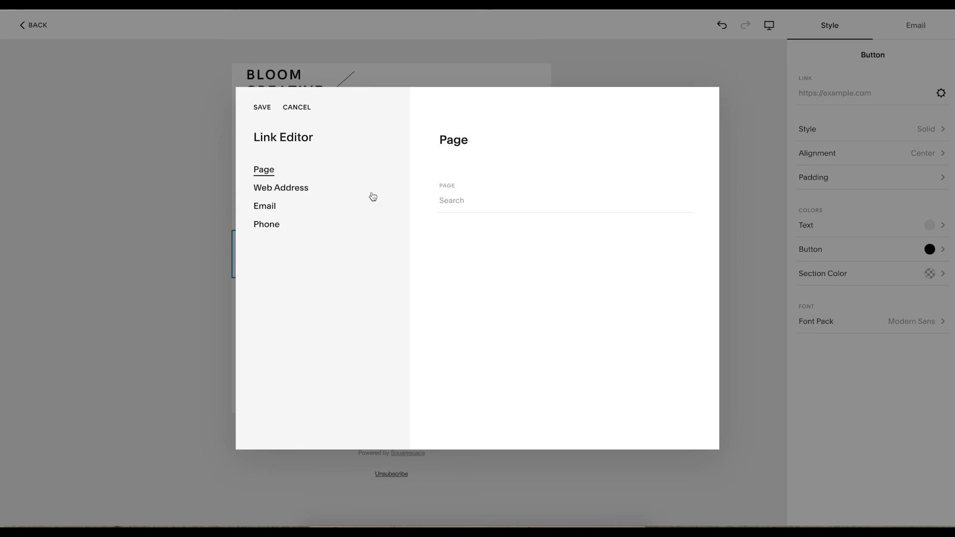
{"action": "left_click", "coordinate": [462, 201]}
{"action": "left_click", "coordinate": [262, 189]}
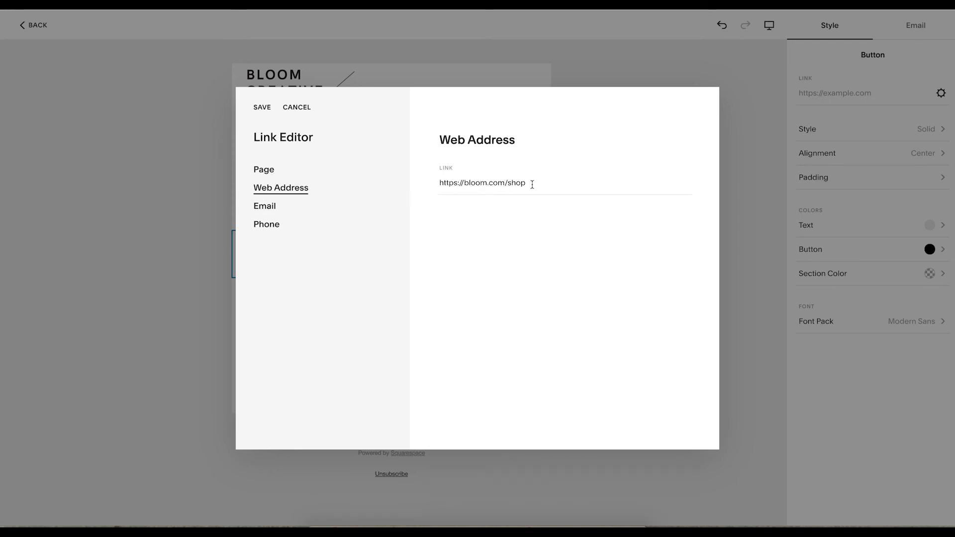
{"action": "left_click_drag", "start_coordinate": [532, 185], "coordinate": [419, 179]}
{"action": "key", "text": "BackSpace"}
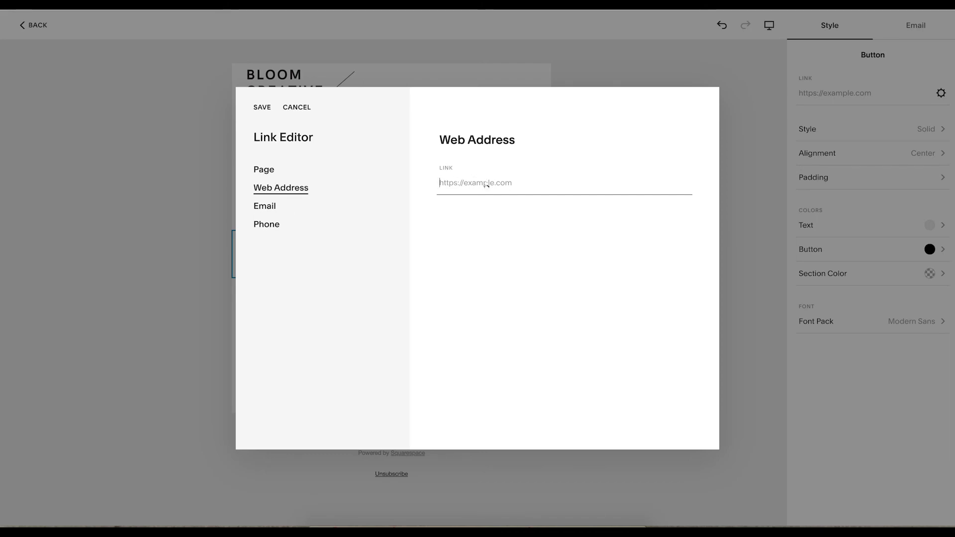
Step: Link the Shop Now button to the Shop Demo page and save the link
{"action": "left_click", "coordinate": [263, 169]}
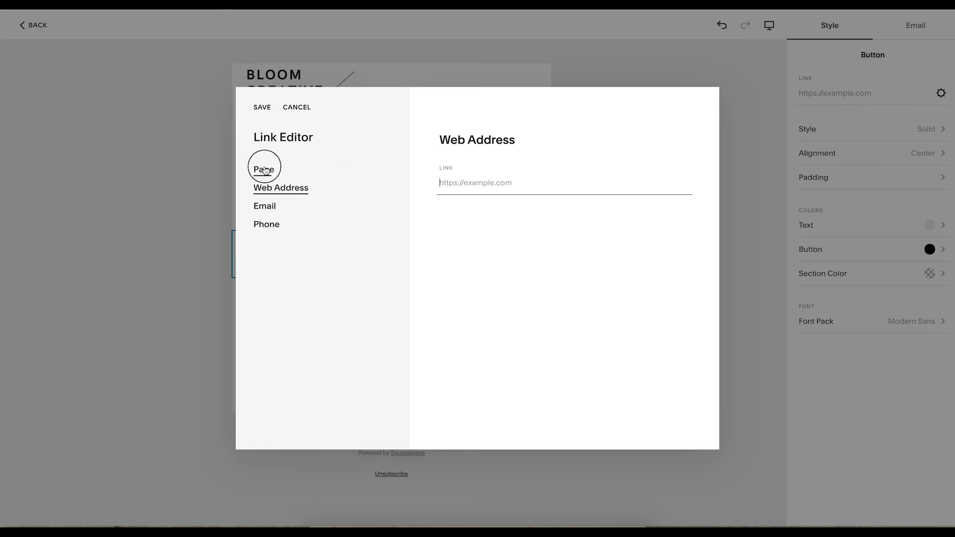
{"action": "left_click", "coordinate": [511, 198]}
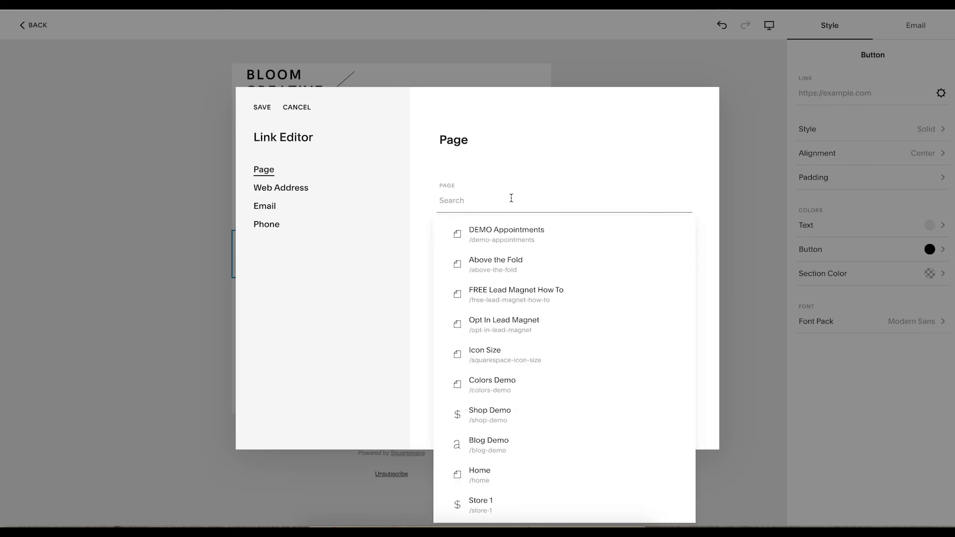
{"action": "scroll", "coordinate": [518, 365], "scroll_direction": "down", "scroll_amount": 2}
{"action": "left_click", "coordinate": [486, 345]}
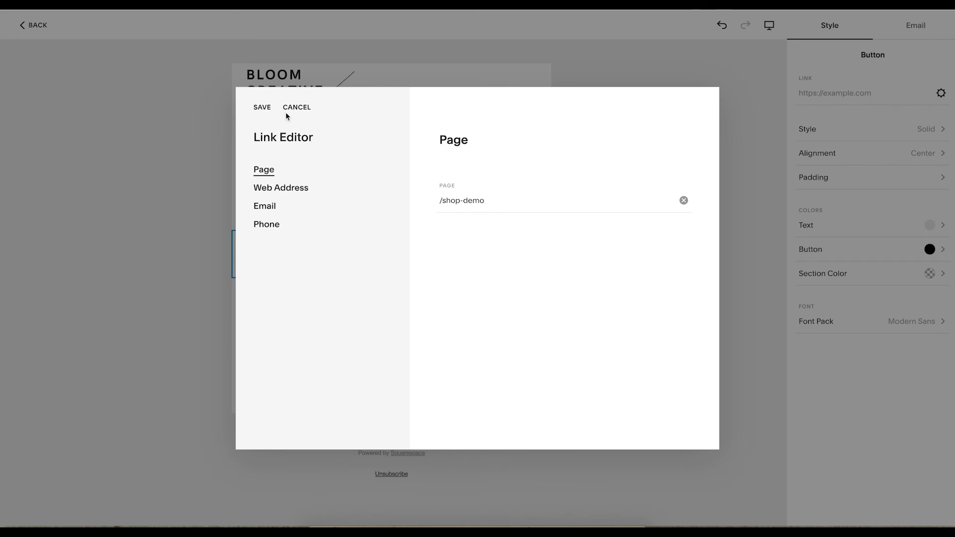
{"action": "left_click", "coordinate": [263, 108]}
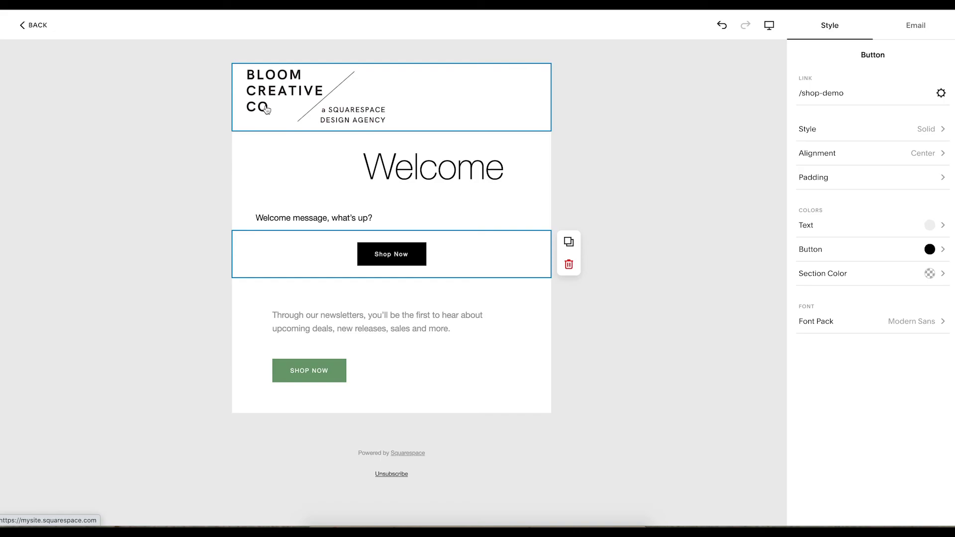
Step: Make the Shop Now button an Outline style, keeping its alignment centred
{"action": "left_click", "coordinate": [830, 130]}
{"action": "left_click", "coordinate": [829, 110]}
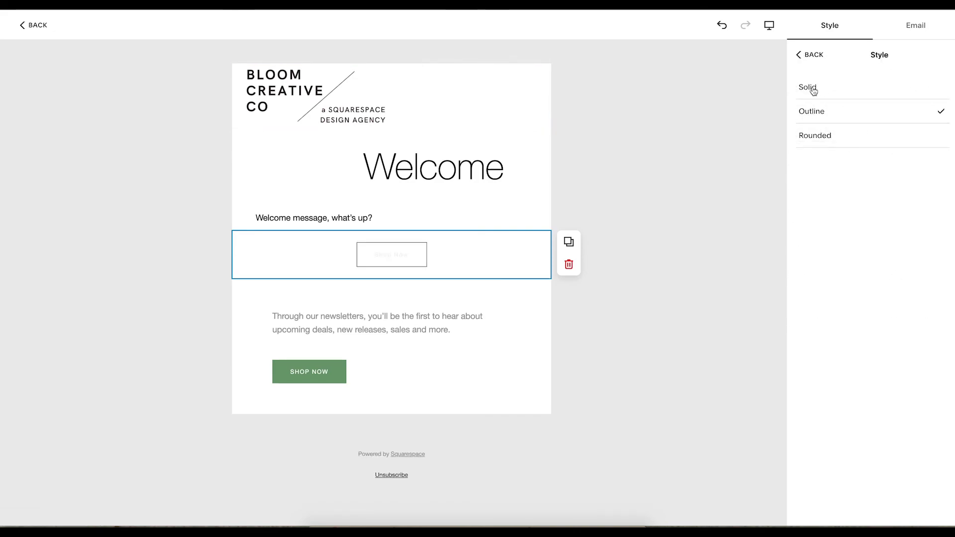
{"action": "left_click", "coordinate": [811, 55]}
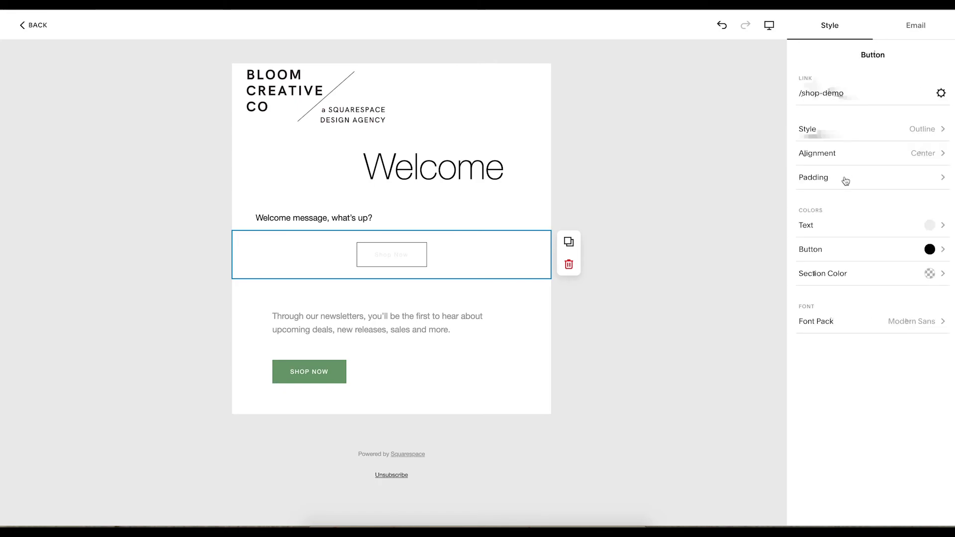
{"action": "left_click", "coordinate": [830, 153]}
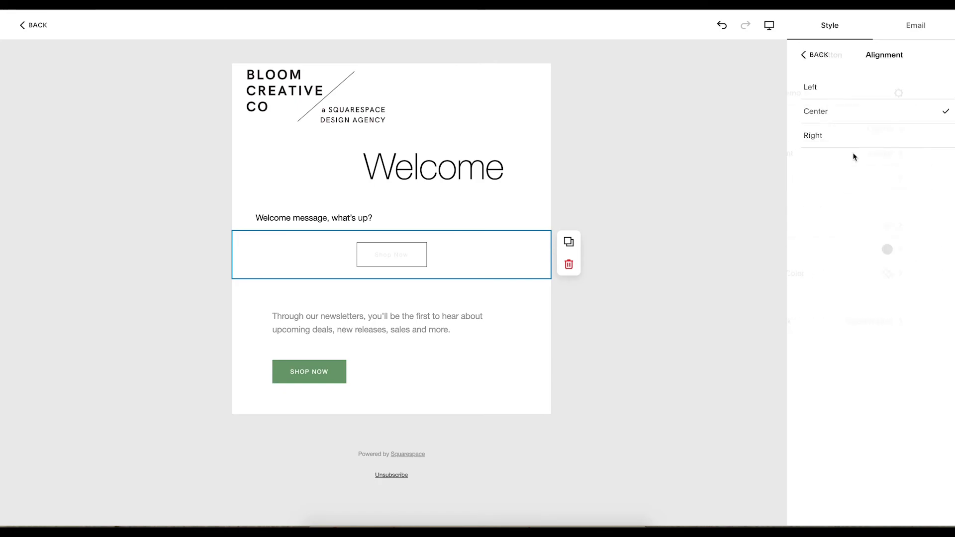
{"action": "left_click", "coordinate": [830, 133]}
{"action": "left_click", "coordinate": [811, 55]}
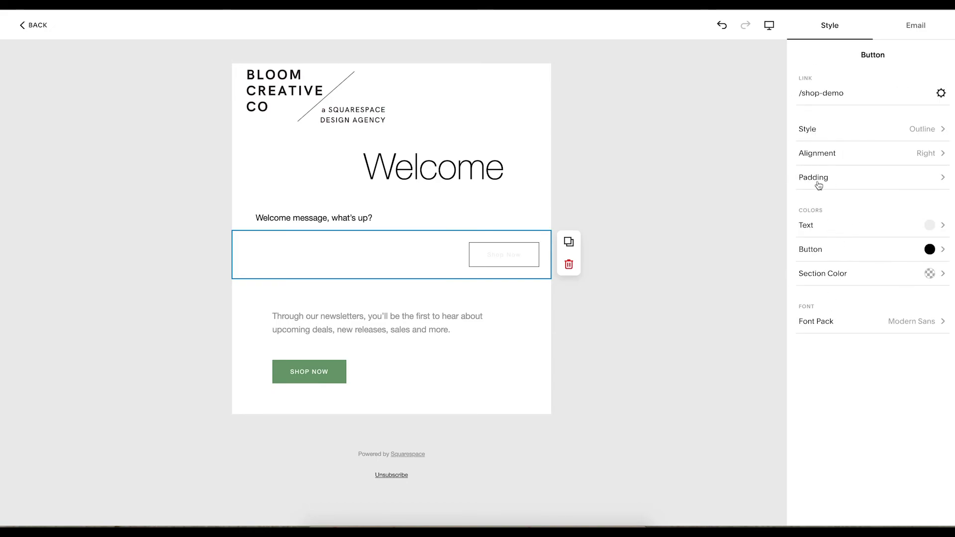
{"action": "left_click", "coordinate": [818, 186]}
{"action": "left_click", "coordinate": [803, 57]}
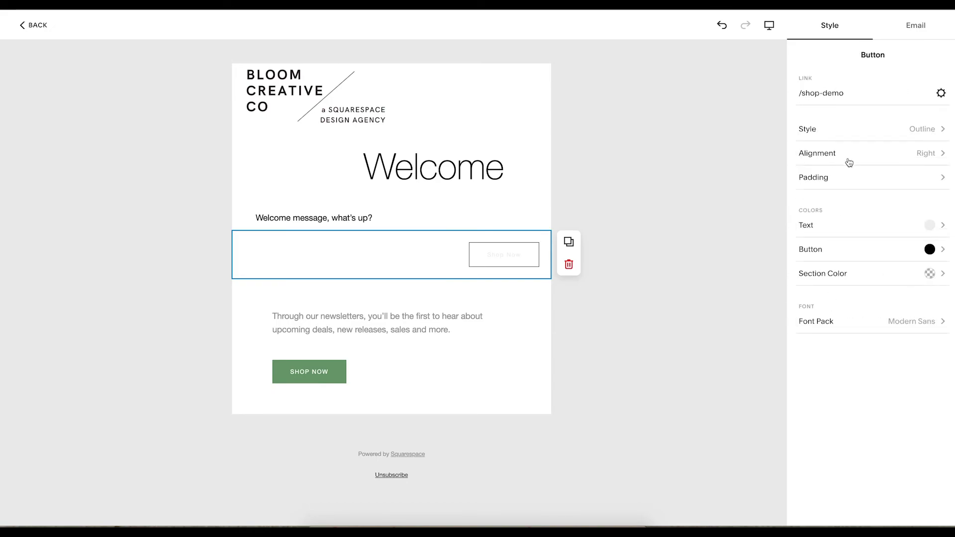
{"action": "left_click", "coordinate": [837, 154]}
{"action": "left_click", "coordinate": [823, 111]}
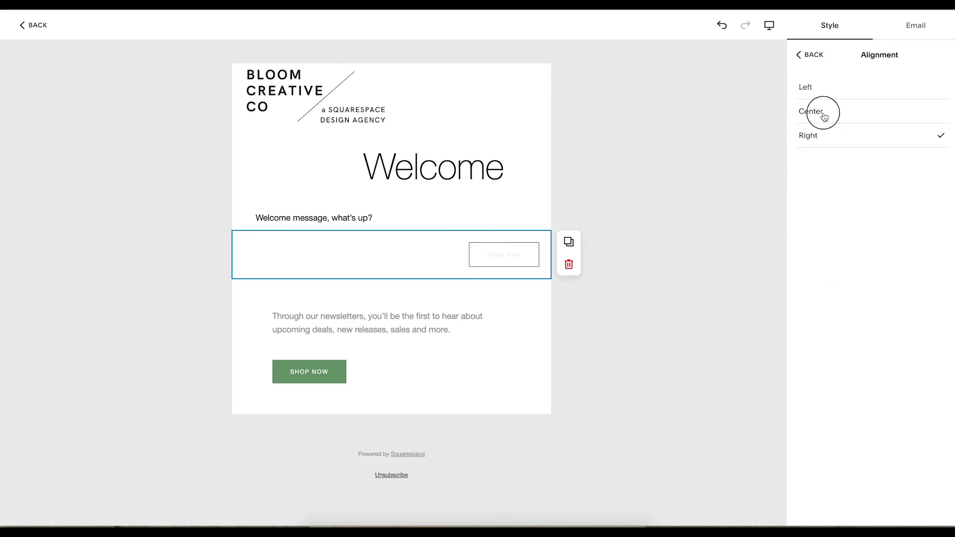
{"action": "left_click", "coordinate": [810, 55]}
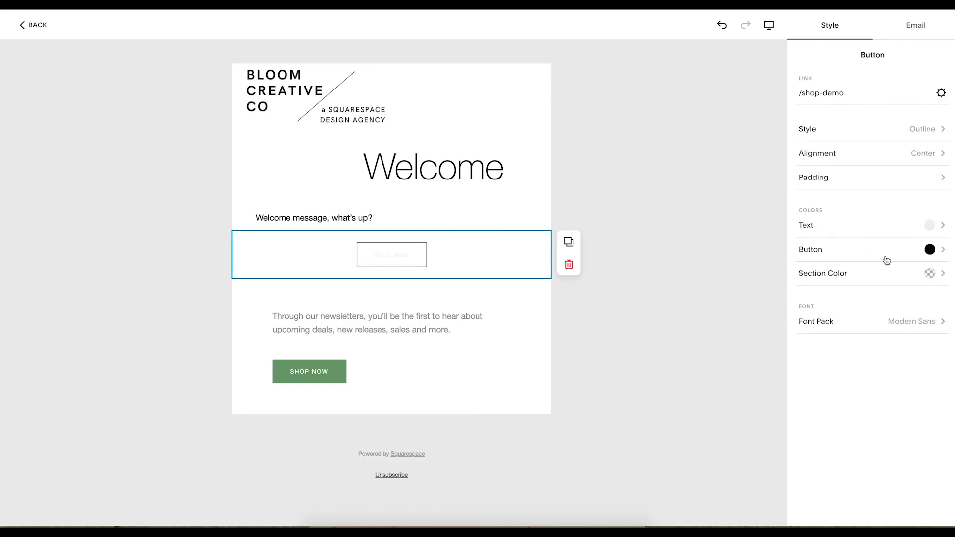
Step: Set the Shop Now button and text colours to green #6D9970
{"action": "left_click", "coordinate": [929, 249]}
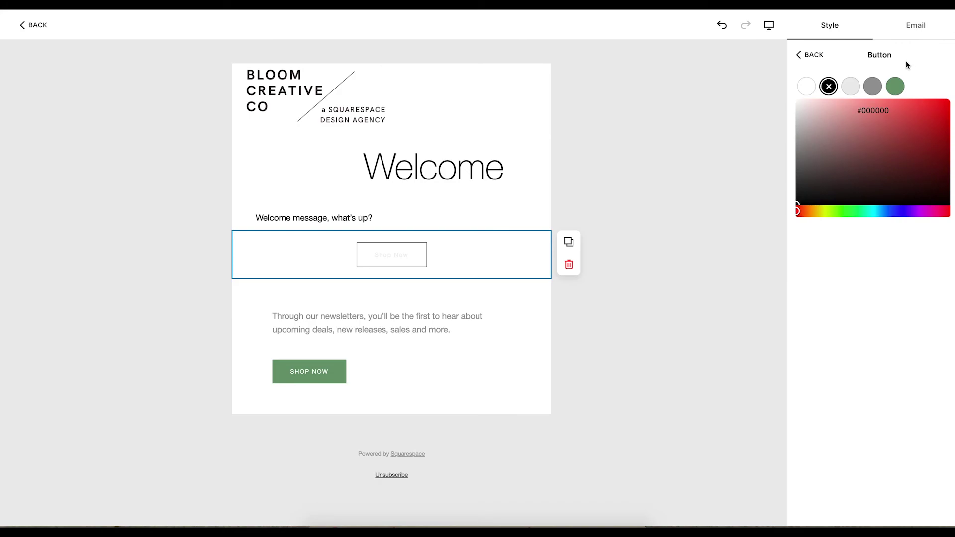
{"action": "left_click", "coordinate": [895, 90]}
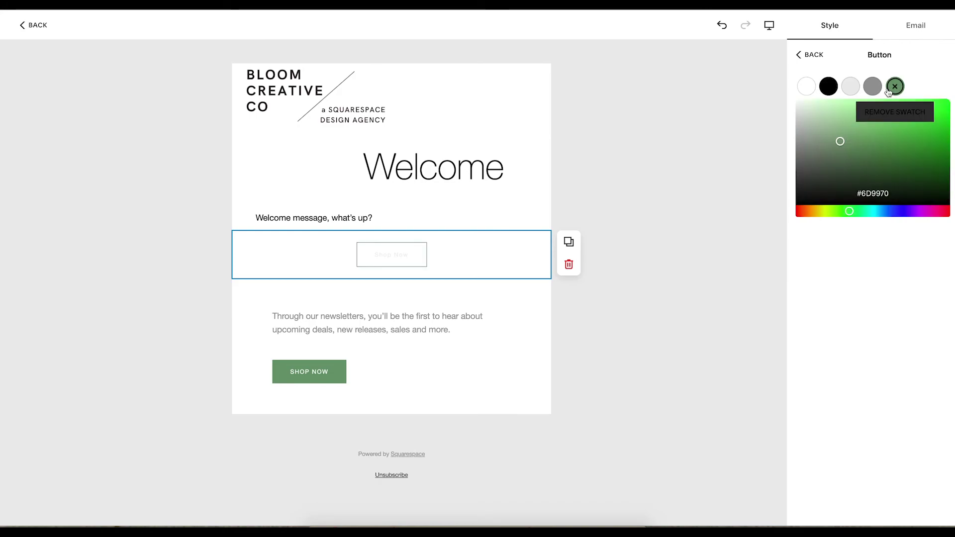
{"action": "left_click", "coordinate": [829, 87]}
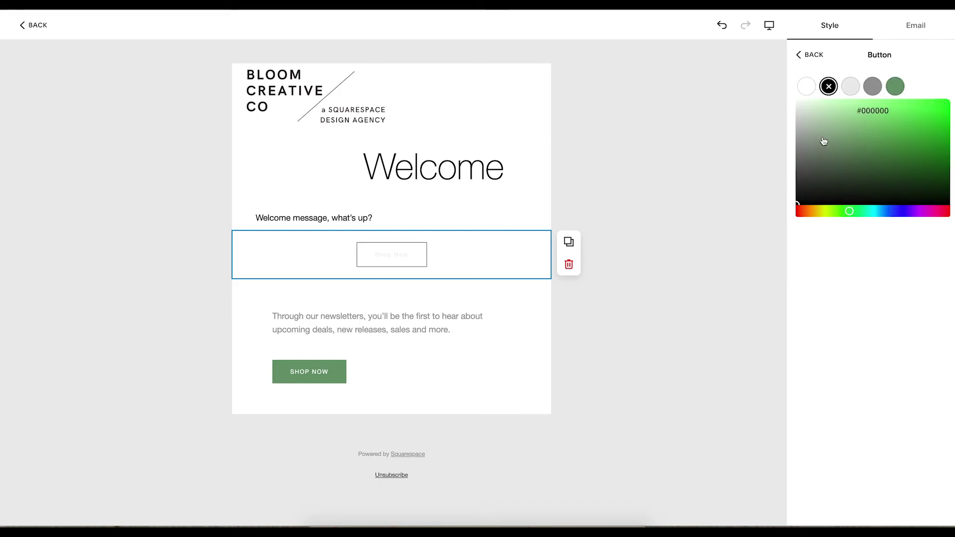
{"action": "left_click", "coordinate": [811, 56]}
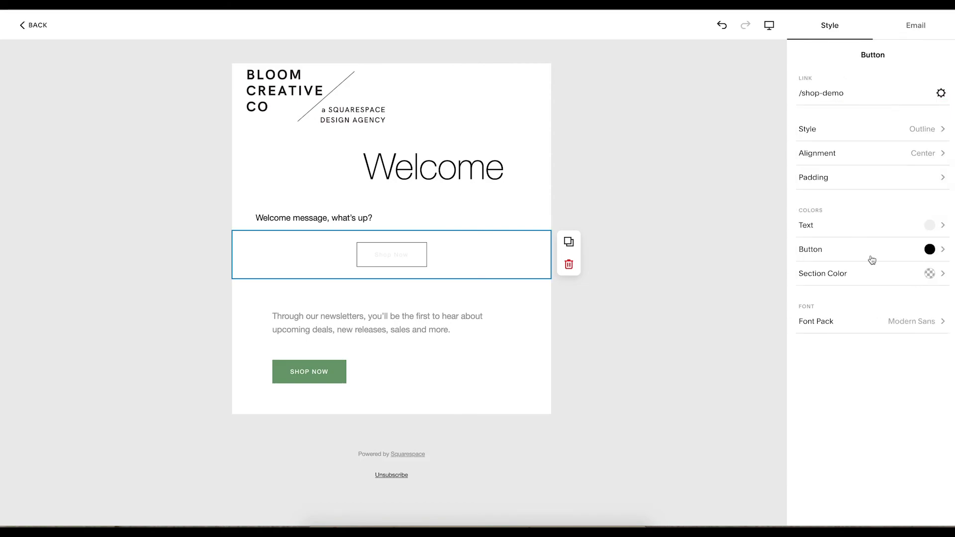
{"action": "left_click", "coordinate": [931, 252]}
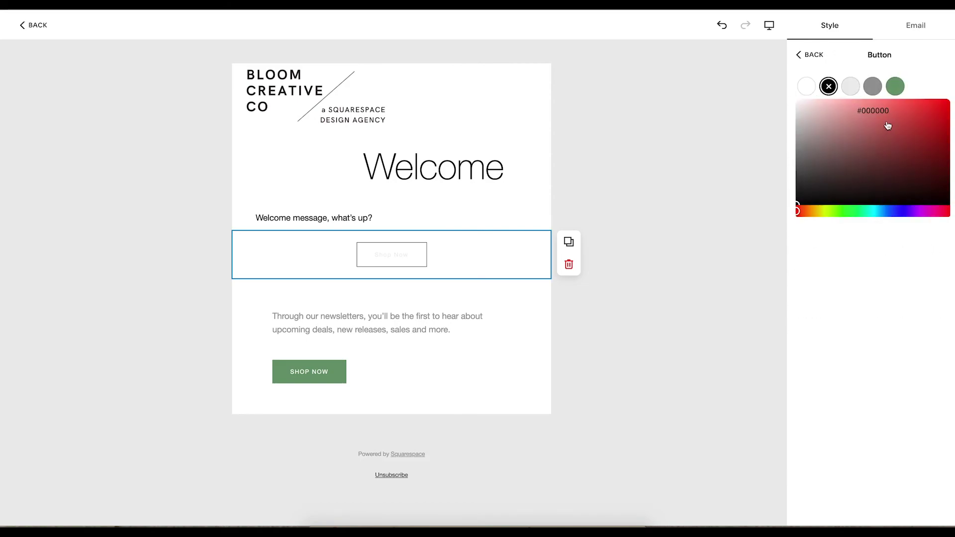
{"action": "left_click", "coordinate": [886, 91]}
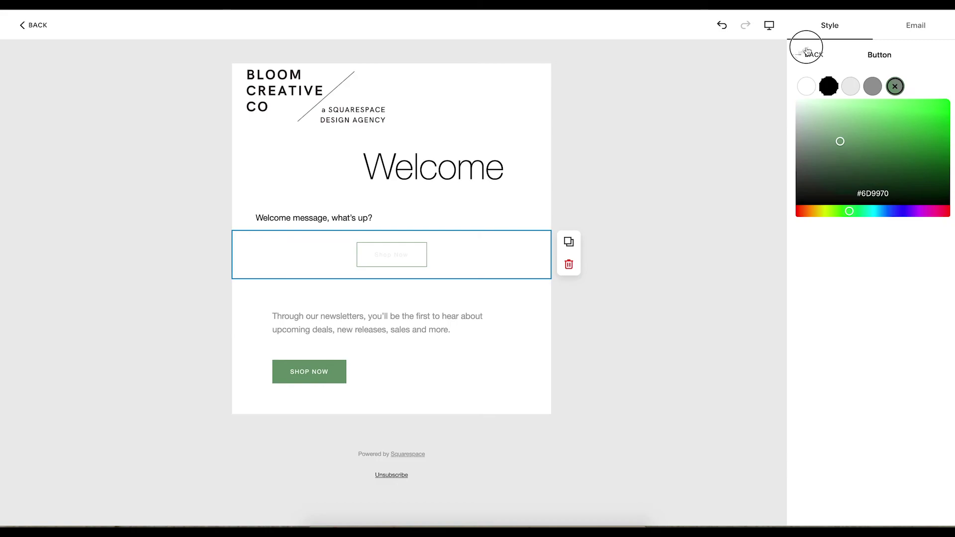
{"action": "left_click", "coordinate": [859, 219]}
{"action": "left_click", "coordinate": [906, 227]}
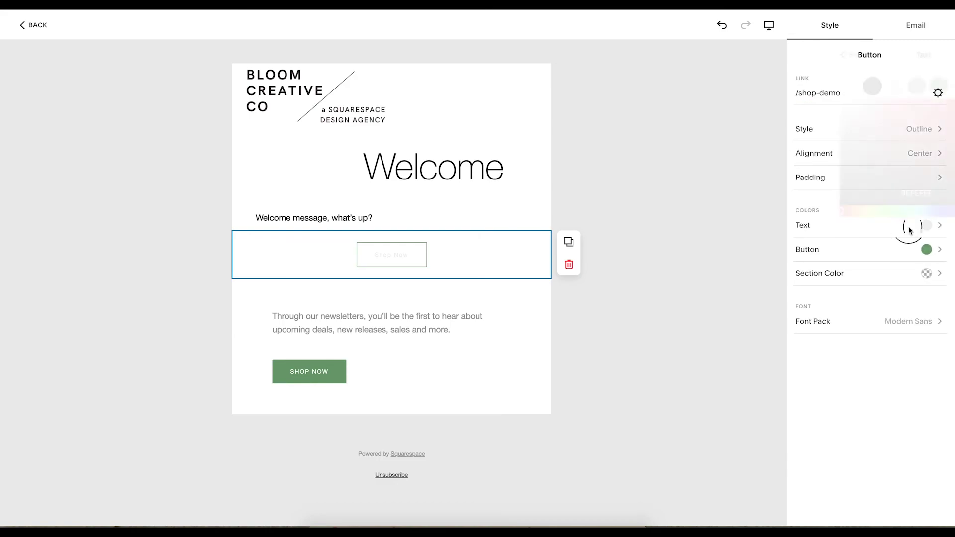
{"action": "left_click", "coordinate": [895, 86]}
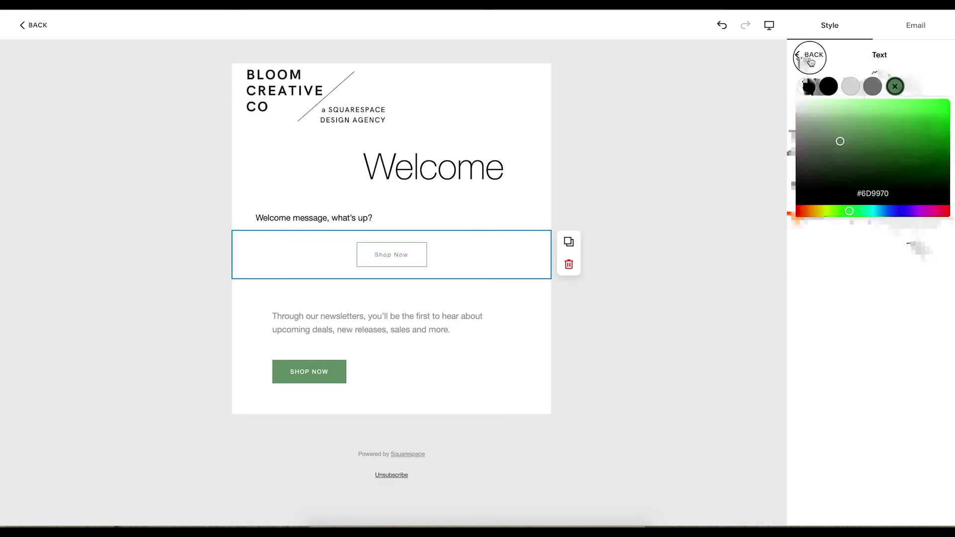
{"action": "left_click", "coordinate": [794, 122]}
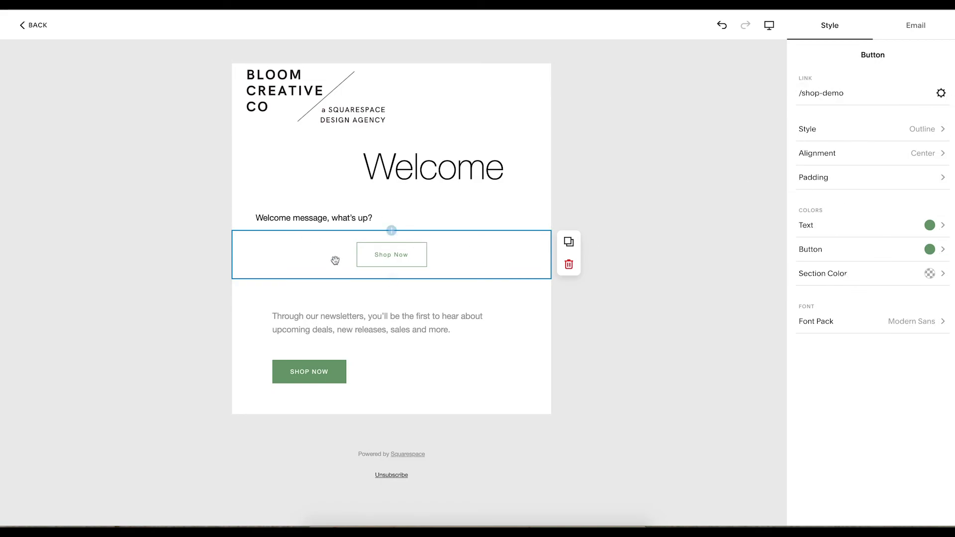
Step: Give the spacer below the Shop Now button a light grey section colour
{"action": "left_click", "coordinate": [929, 273]}
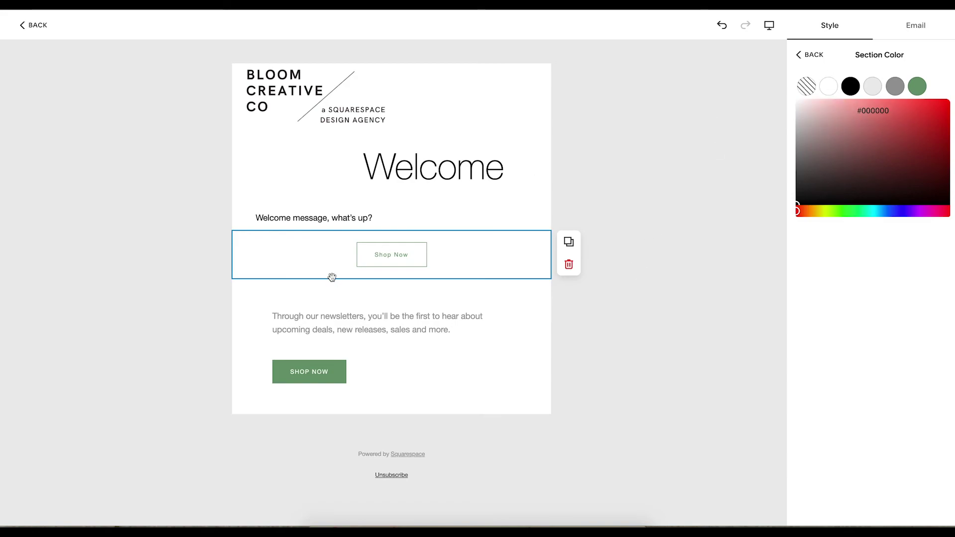
{"action": "left_click", "coordinate": [412, 287]}
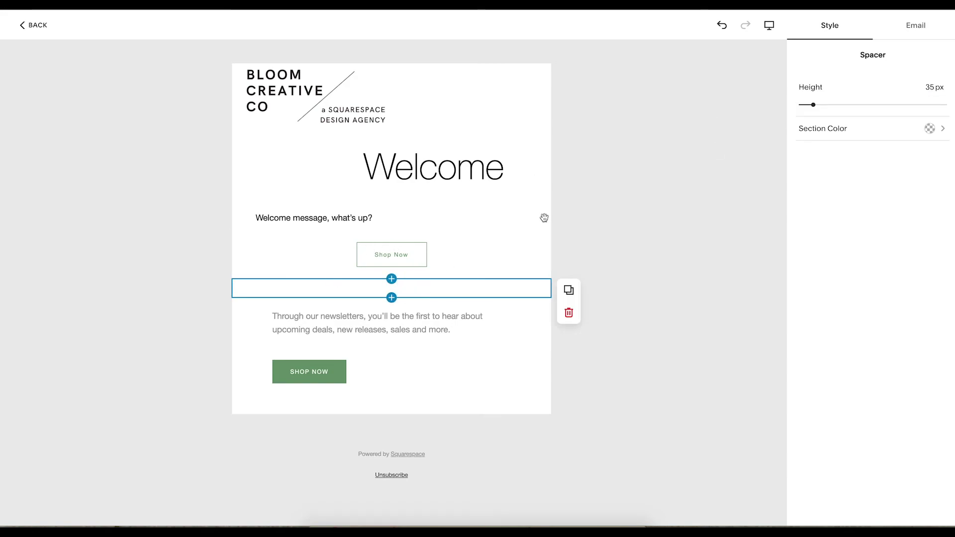
{"action": "left_click", "coordinate": [930, 128]}
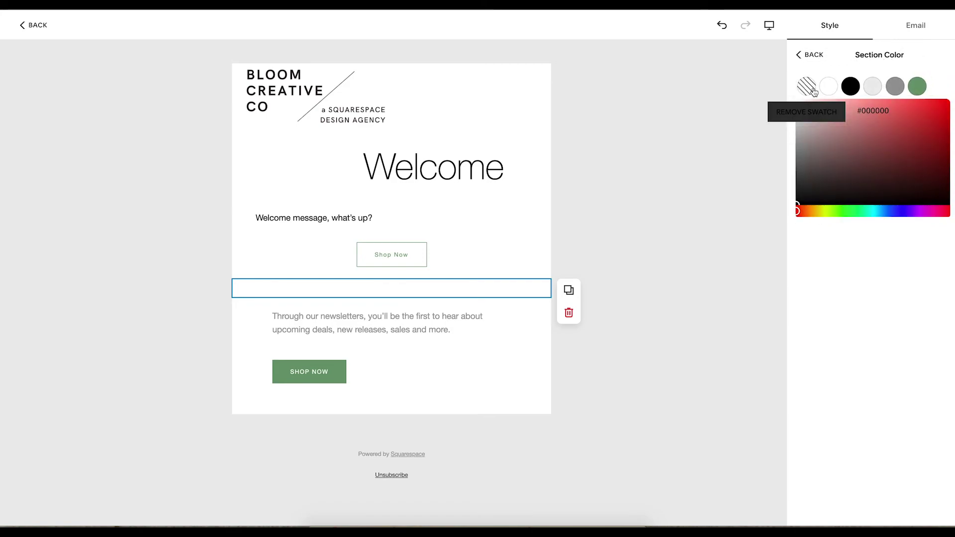
{"action": "left_click", "coordinate": [811, 54]}
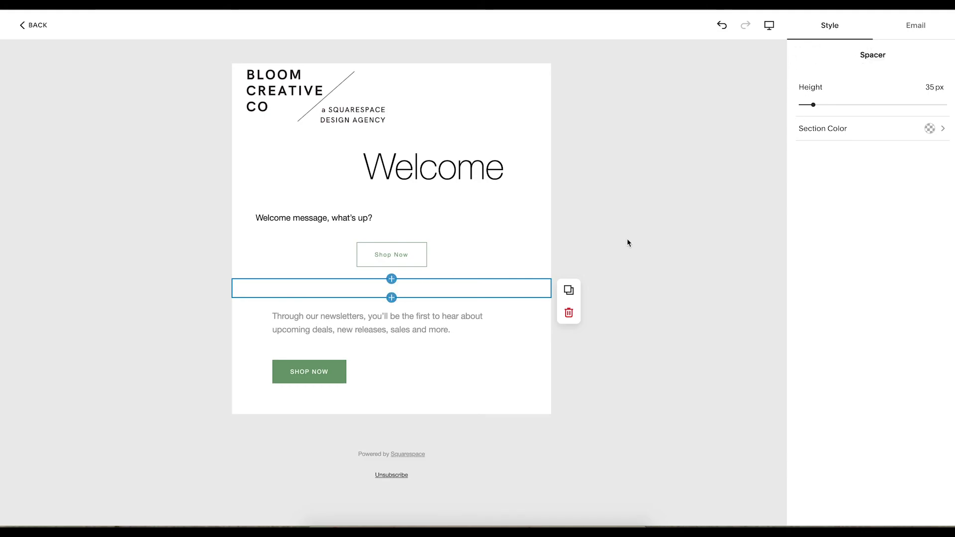
{"action": "left_click", "coordinate": [929, 130]}
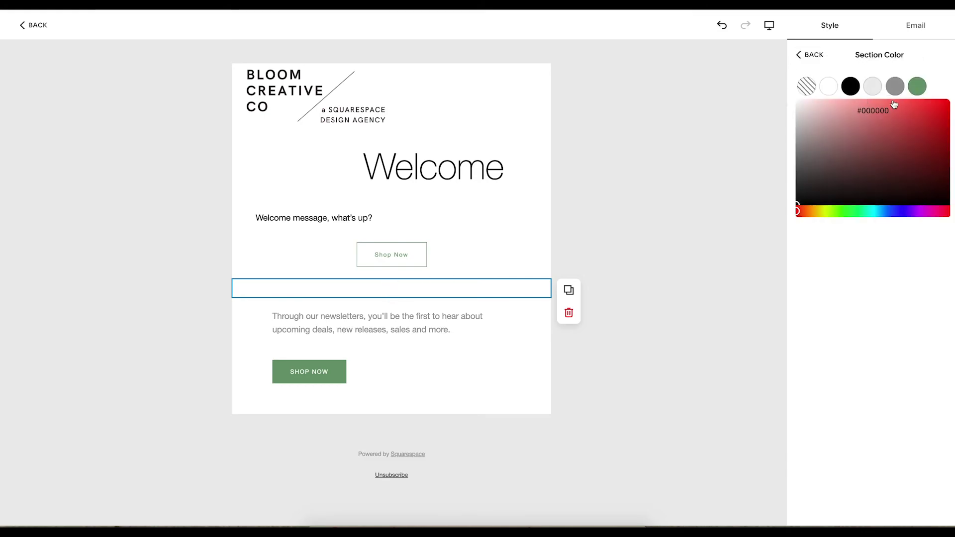
{"action": "left_click", "coordinate": [873, 87]}
{"action": "left_click", "coordinate": [673, 267]}
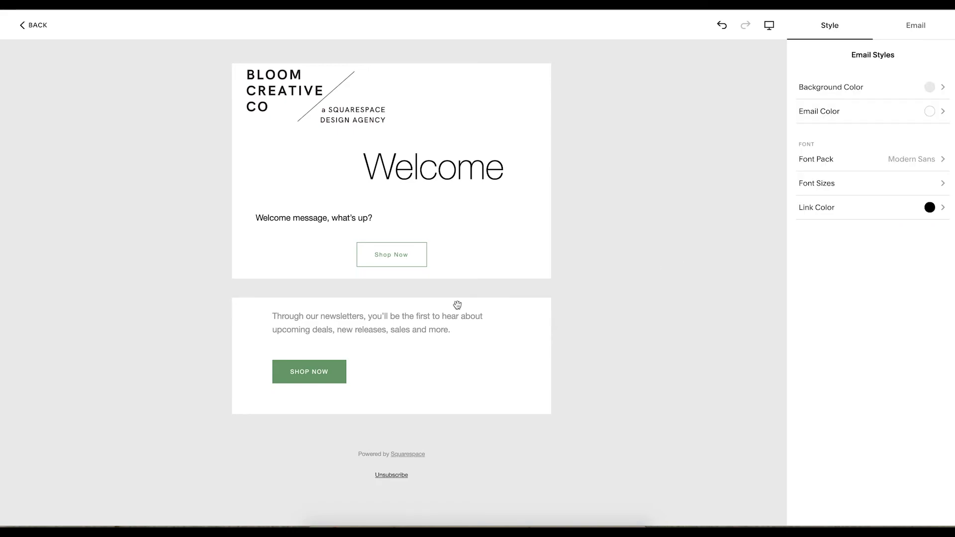
Step: Add a light-grey #ECECEC spacer above the welcome message and raise its height to 29 px
{"action": "left_click", "coordinate": [390, 204]}
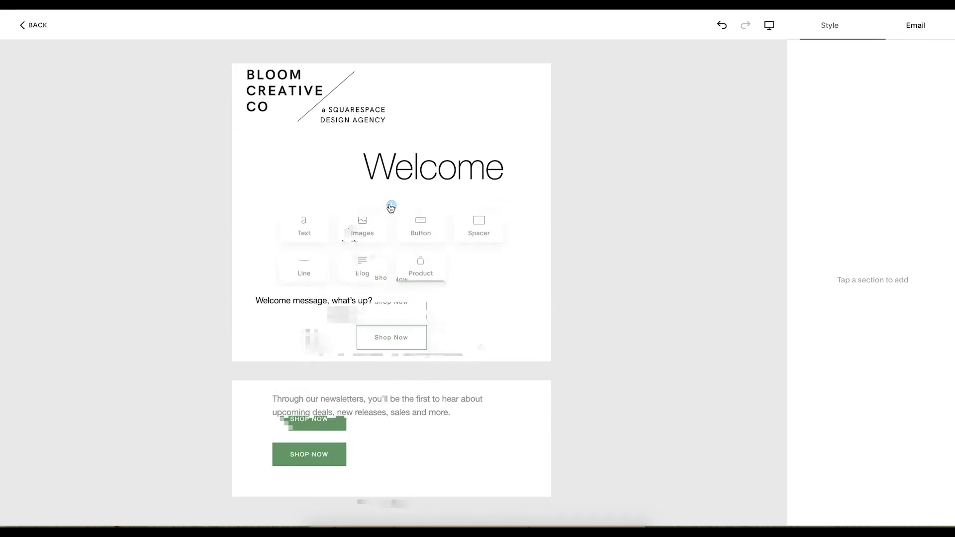
{"action": "left_click", "coordinate": [478, 231]}
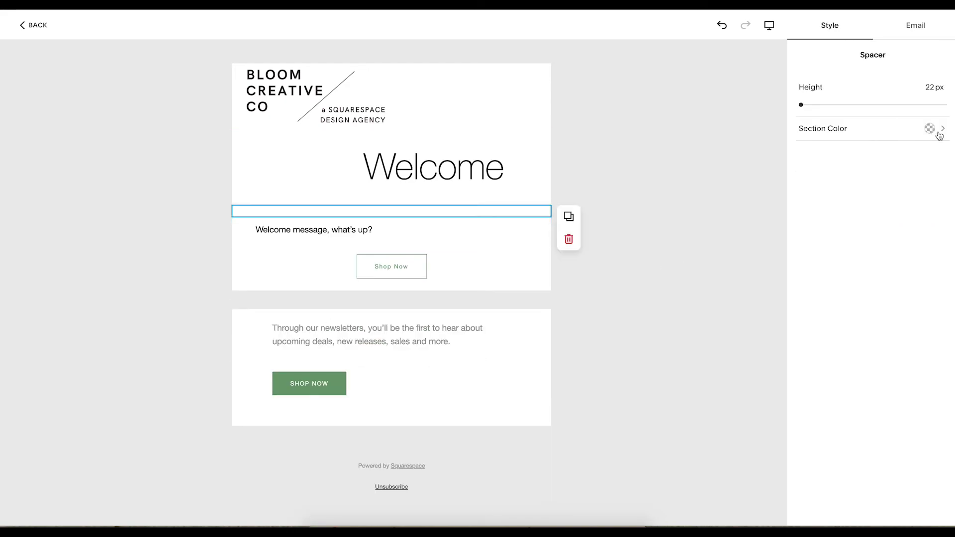
{"action": "left_click", "coordinate": [925, 131]}
{"action": "left_click", "coordinate": [872, 86]}
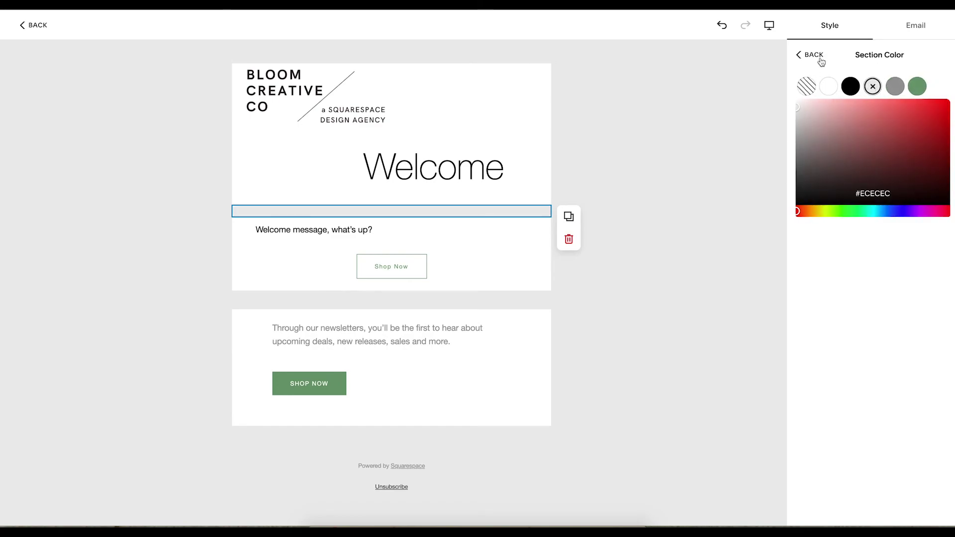
{"action": "left_click", "coordinate": [818, 64]}
{"action": "left_click", "coordinate": [499, 211]}
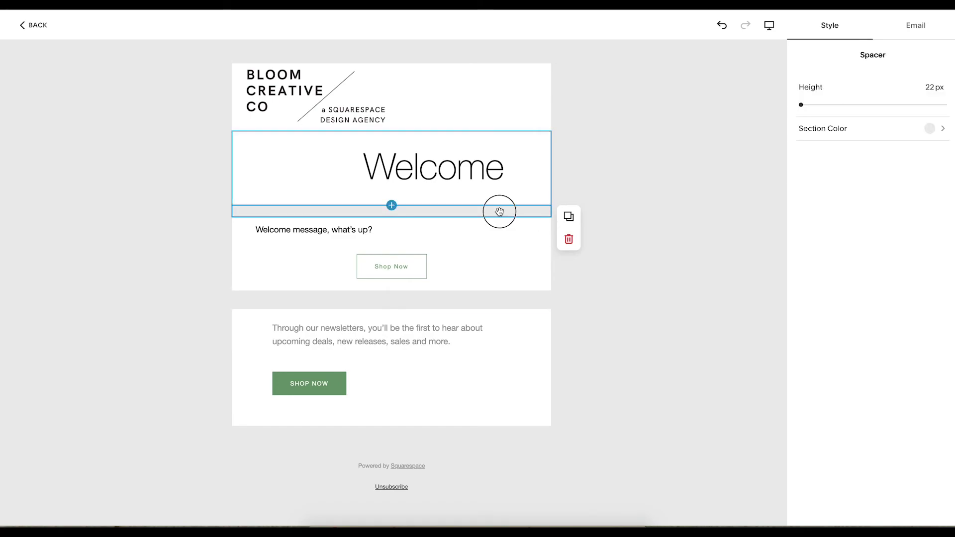
{"action": "left_click_drag", "start_coordinate": [802, 105], "coordinate": [809, 103]}
{"action": "left_click", "coordinate": [630, 312]}
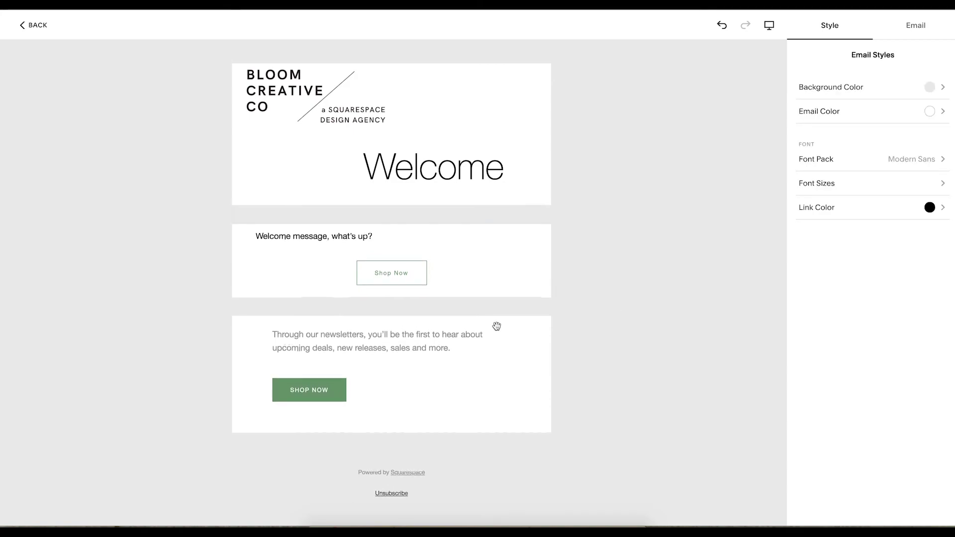
{"action": "left_click", "coordinate": [391, 367]}
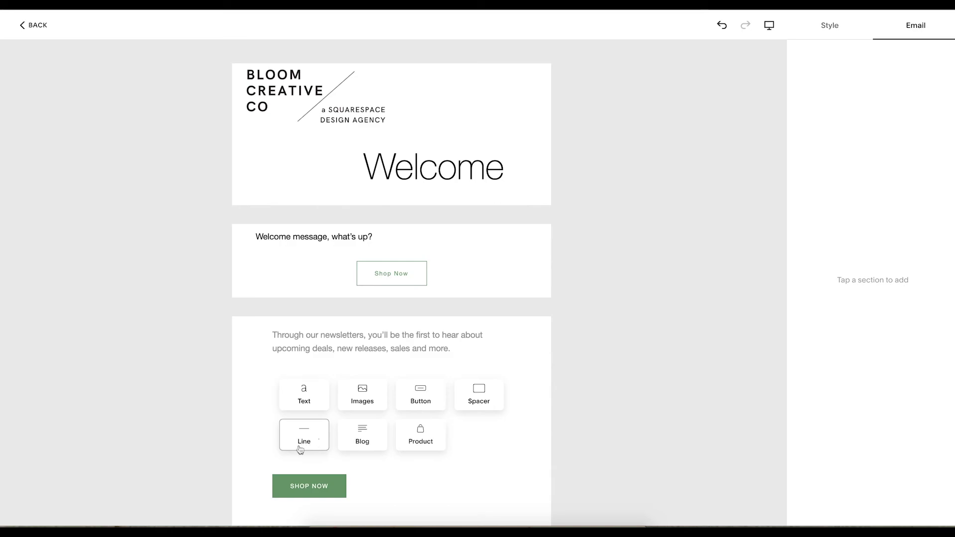
Step: Add a Blog block below the newsletter text featuring New Title and two Get Out There! posts
{"action": "left_click", "coordinate": [354, 436]}
{"action": "scroll", "coordinate": [697, 257], "scroll_direction": "down", "scroll_amount": 3}
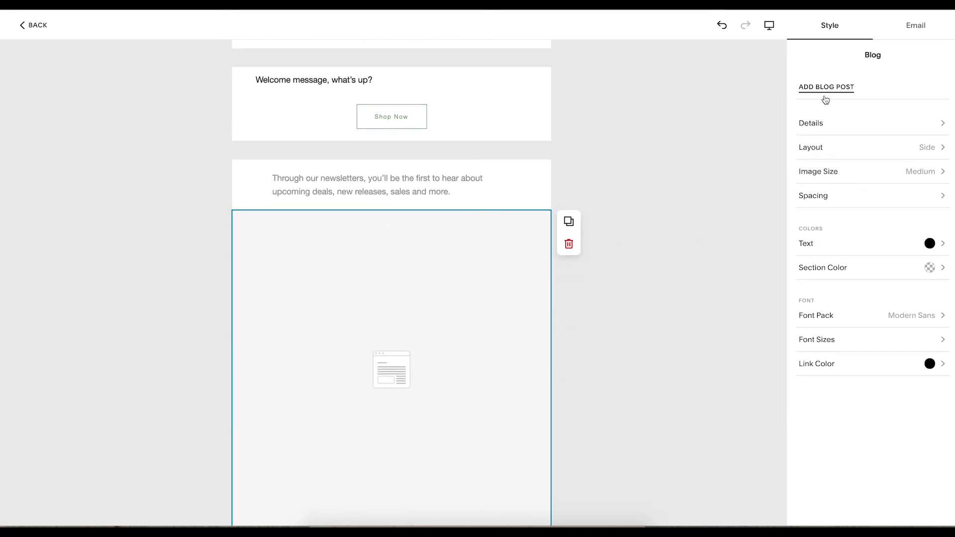
{"action": "left_click", "coordinate": [825, 98]}
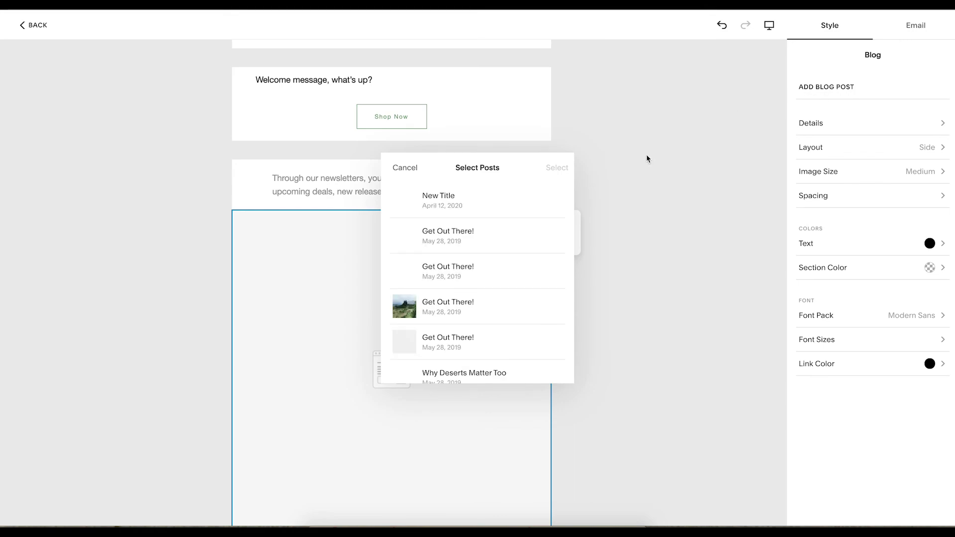
{"action": "left_click", "coordinate": [469, 204]}
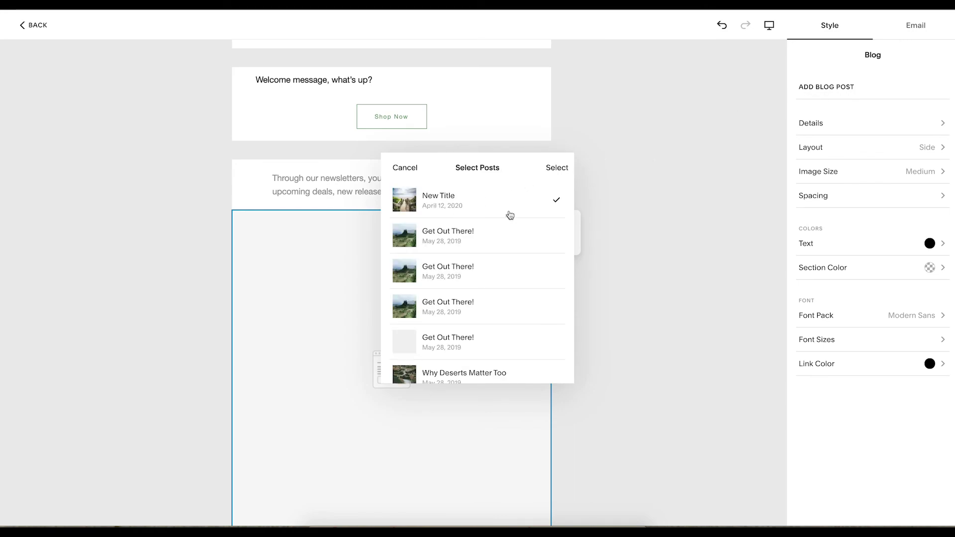
{"action": "left_click", "coordinate": [495, 272]}
{"action": "left_click", "coordinate": [556, 168]}
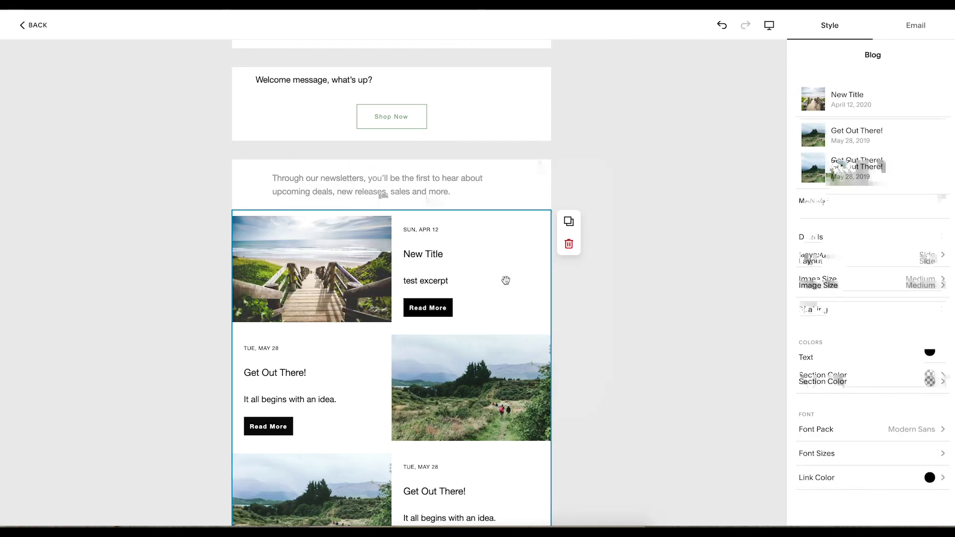
{"action": "scroll", "coordinate": [399, 218], "scroll_direction": "down", "scroll_amount": 2}
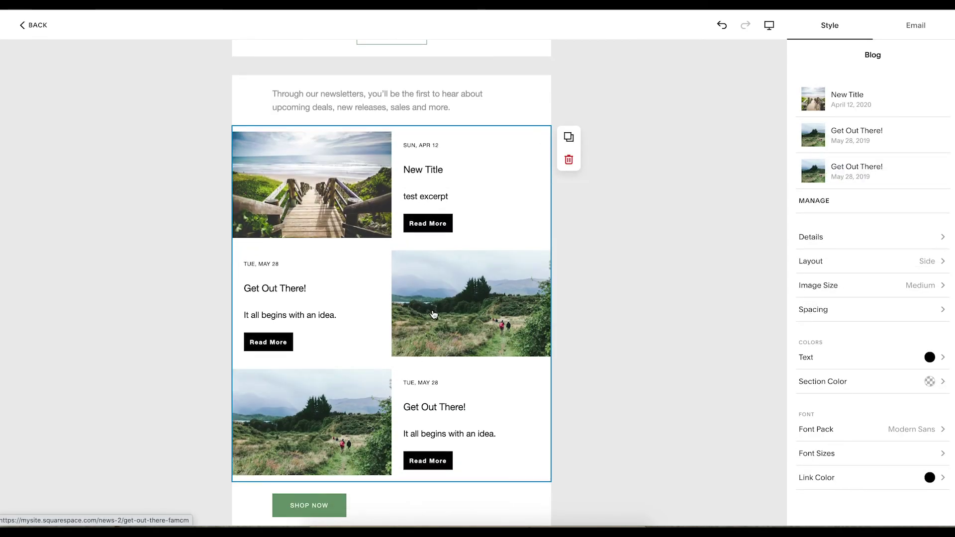
Step: Hide the post dates in the blog block details, keeping images and excerpts shown
{"action": "left_click", "coordinate": [840, 242]}
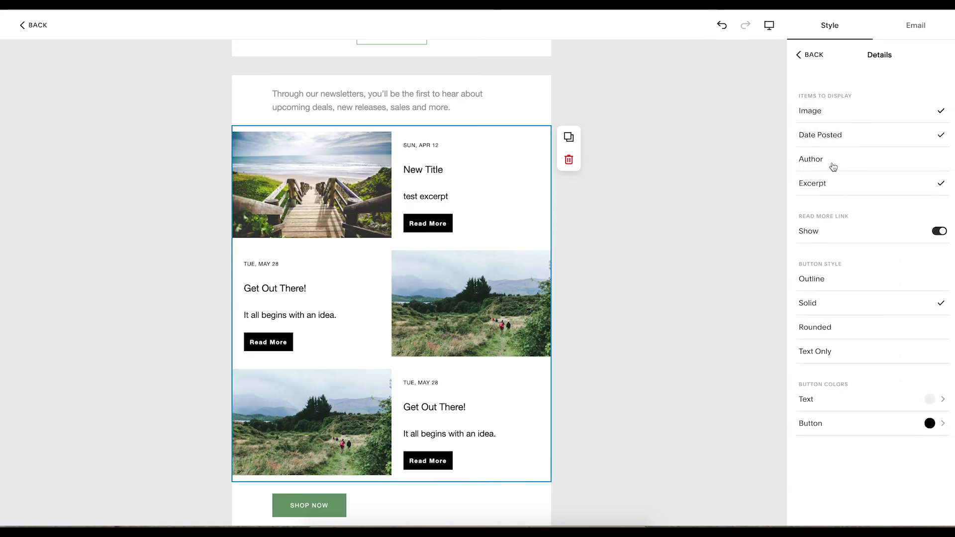
{"action": "left_click", "coordinate": [831, 115]}
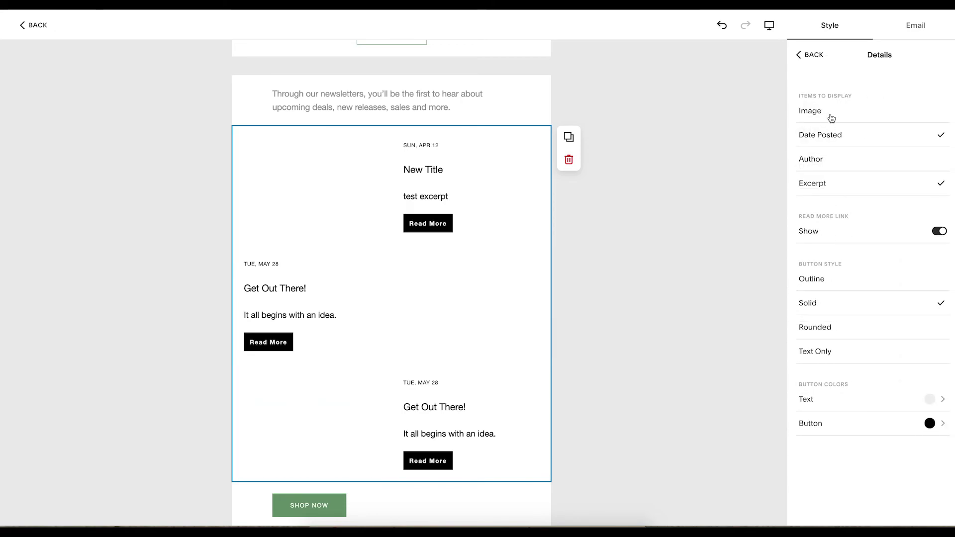
{"action": "left_click", "coordinate": [833, 135]}
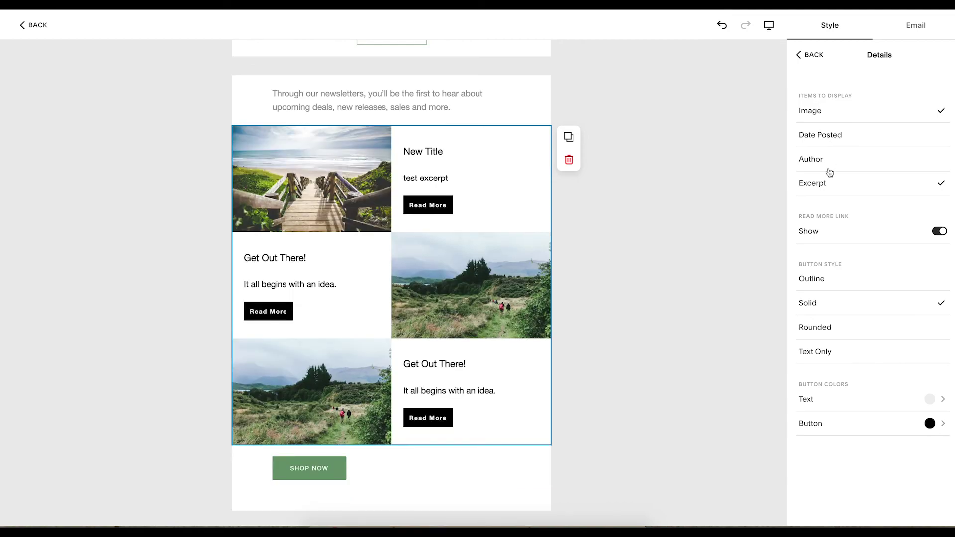
{"action": "left_click", "coordinate": [827, 184]}
{"action": "left_click", "coordinate": [828, 183]}
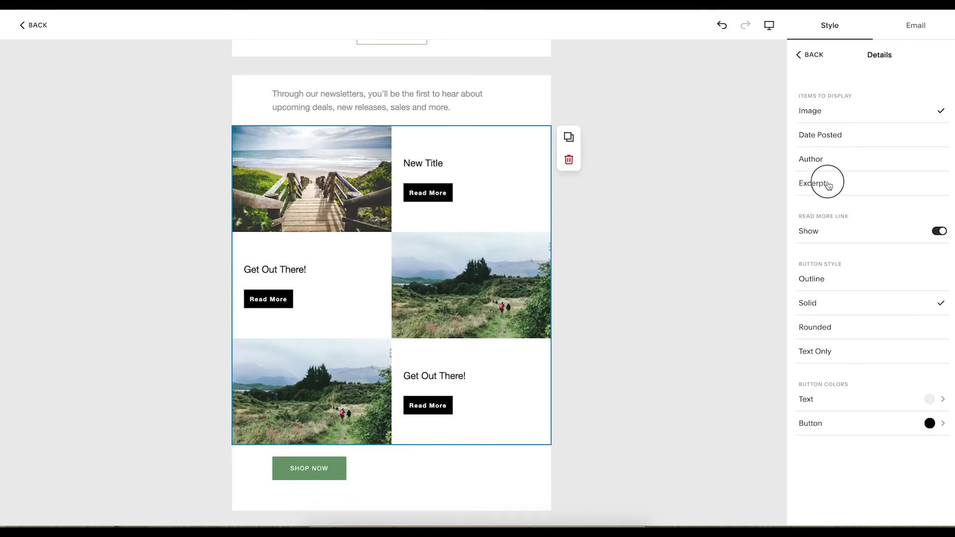
{"action": "left_click", "coordinate": [828, 164]}
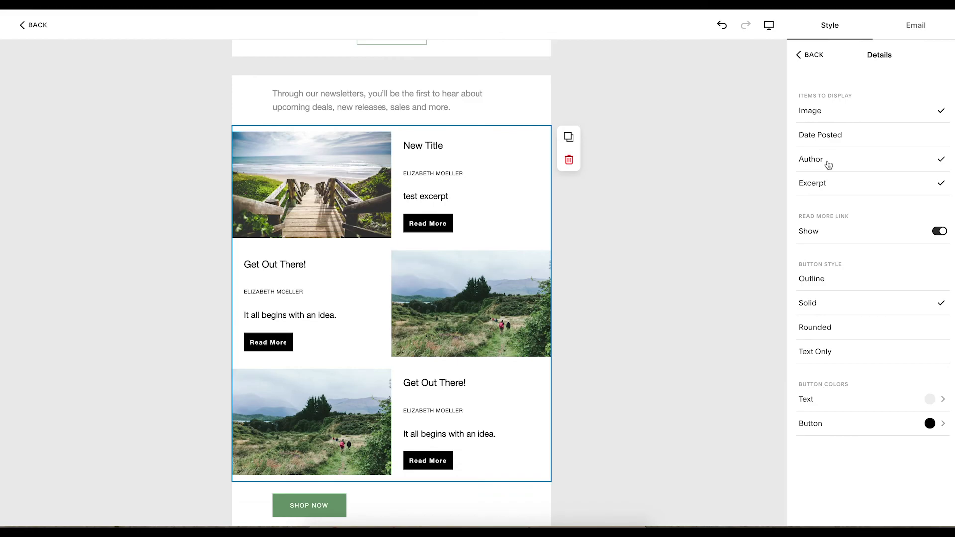
{"action": "left_click", "coordinate": [828, 163]}
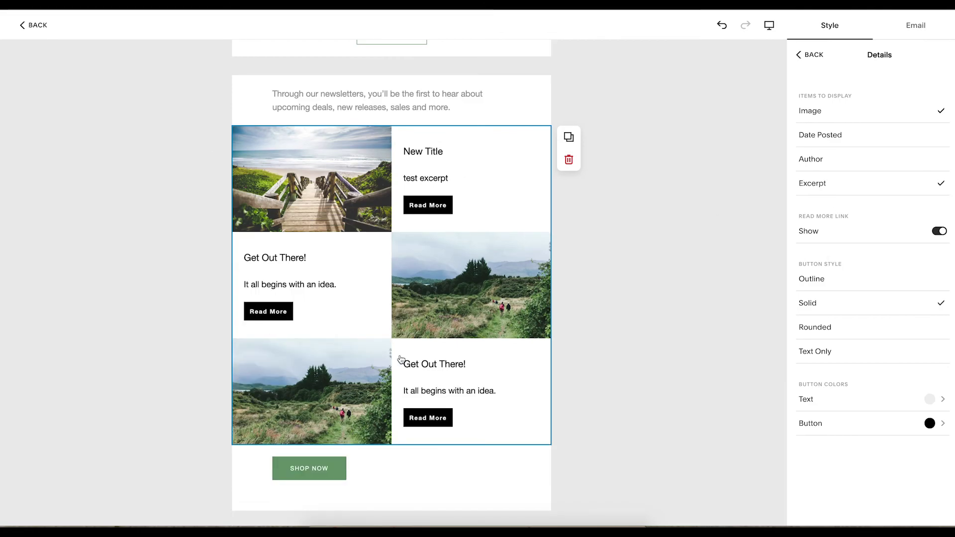
Step: Make the Read More buttons text-only links with green #6D9970 button and text colours
{"action": "left_click", "coordinate": [822, 287]}
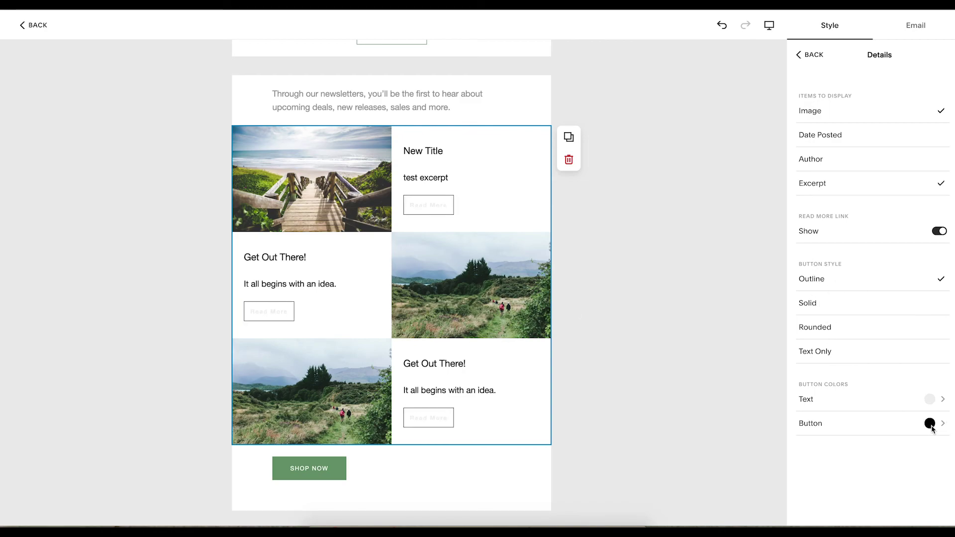
{"action": "left_click", "coordinate": [929, 423]}
{"action": "left_click", "coordinate": [900, 86]}
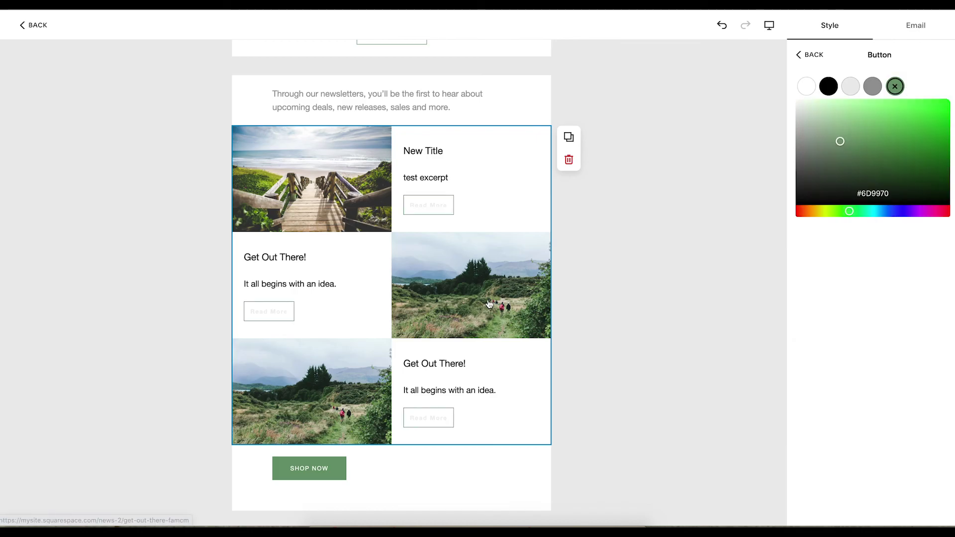
{"action": "scroll", "coordinate": [486, 297], "scroll_direction": "up", "scroll_amount": 3}
{"action": "scroll", "coordinate": [759, 202], "scroll_direction": "down", "scroll_amount": 3}
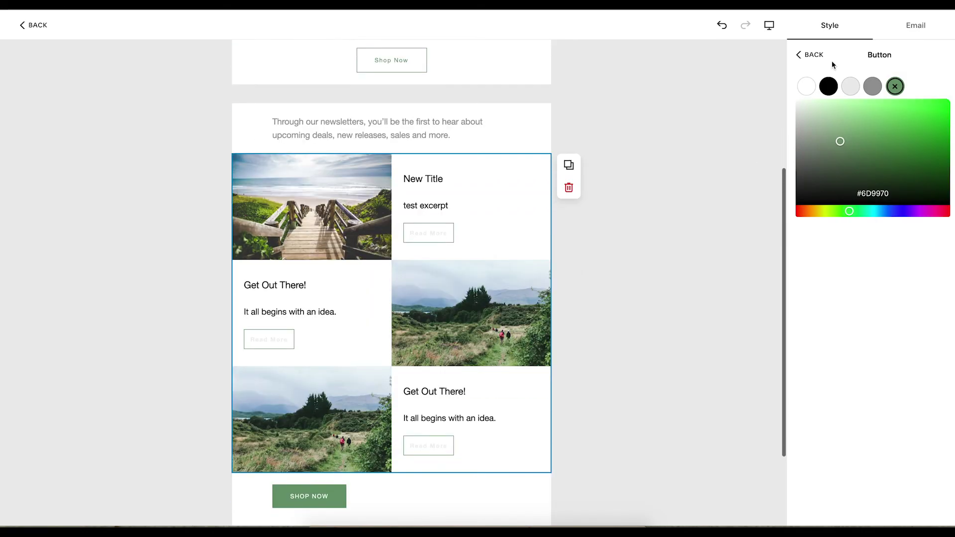
{"action": "left_click", "coordinate": [808, 56]}
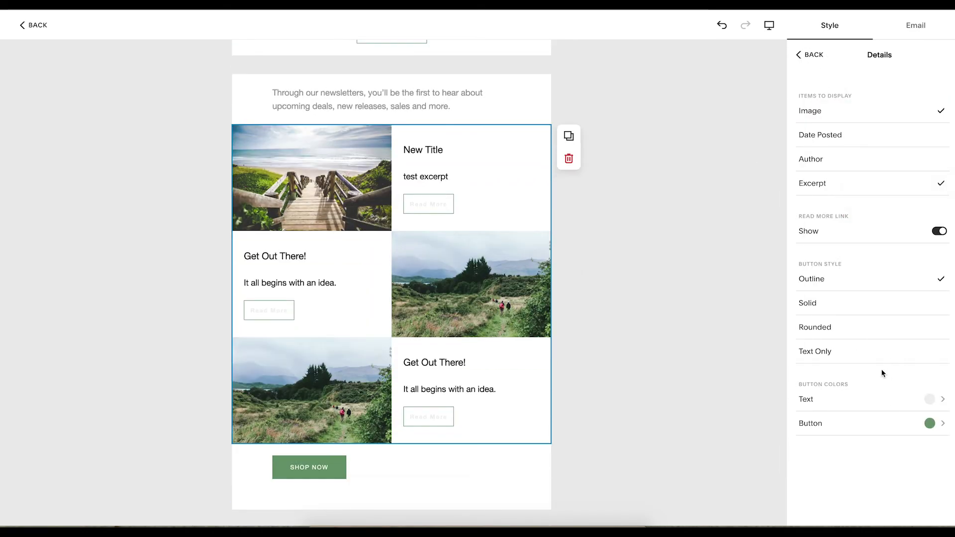
{"action": "left_click", "coordinate": [831, 352]}
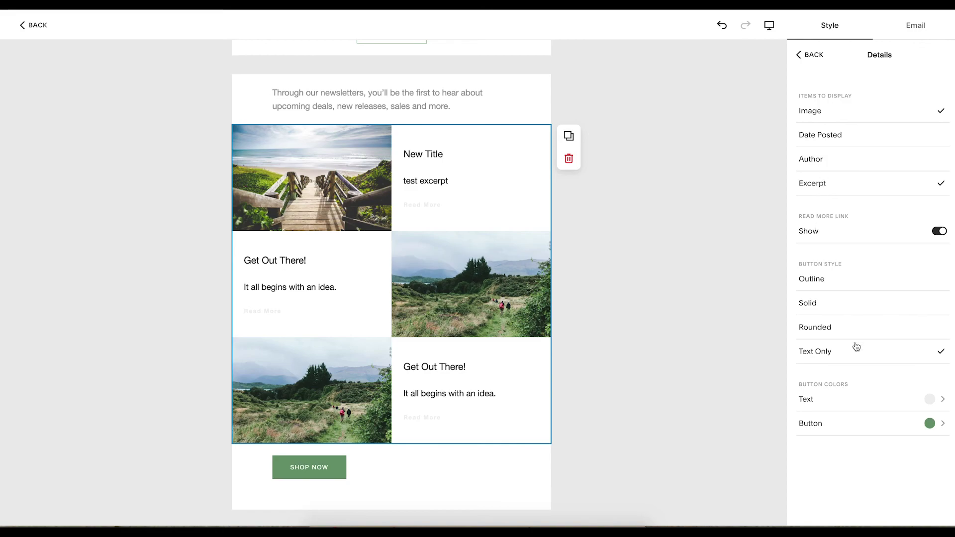
{"action": "left_click", "coordinate": [929, 400]}
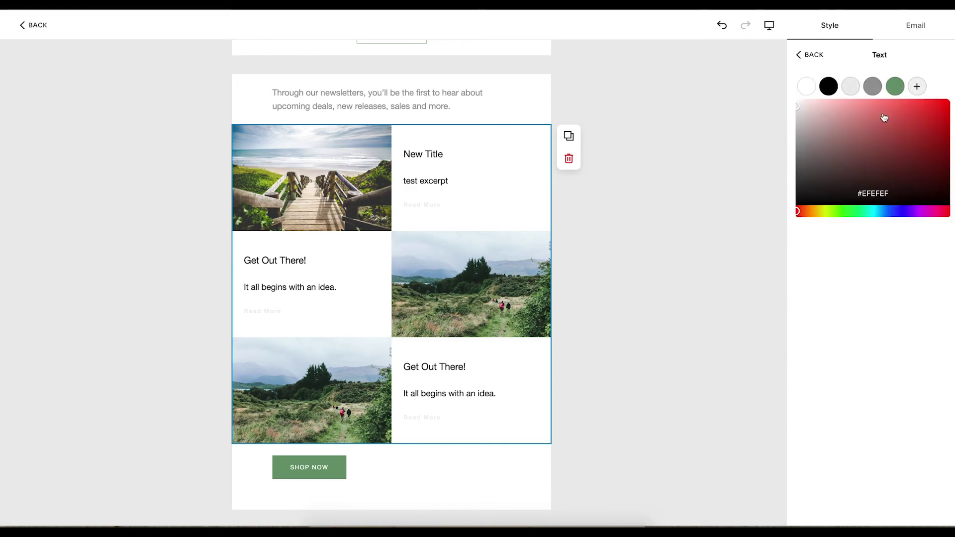
{"action": "left_click", "coordinate": [893, 88]}
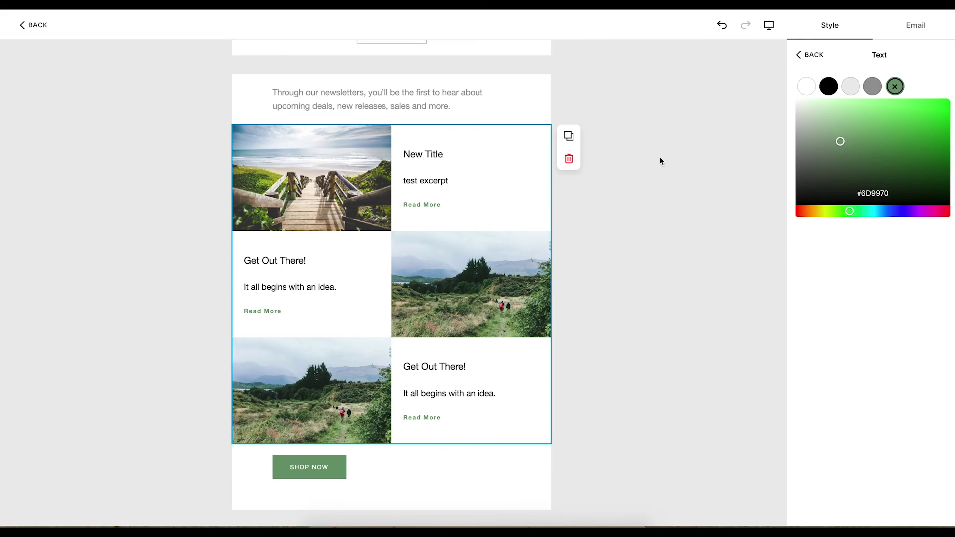
{"action": "left_click", "coordinate": [813, 55]}
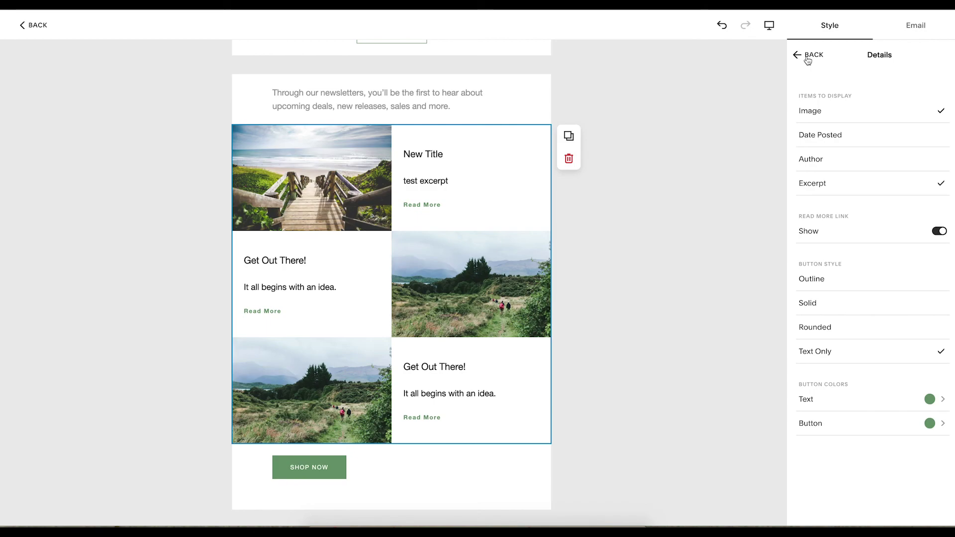
{"action": "left_click", "coordinate": [808, 58]}
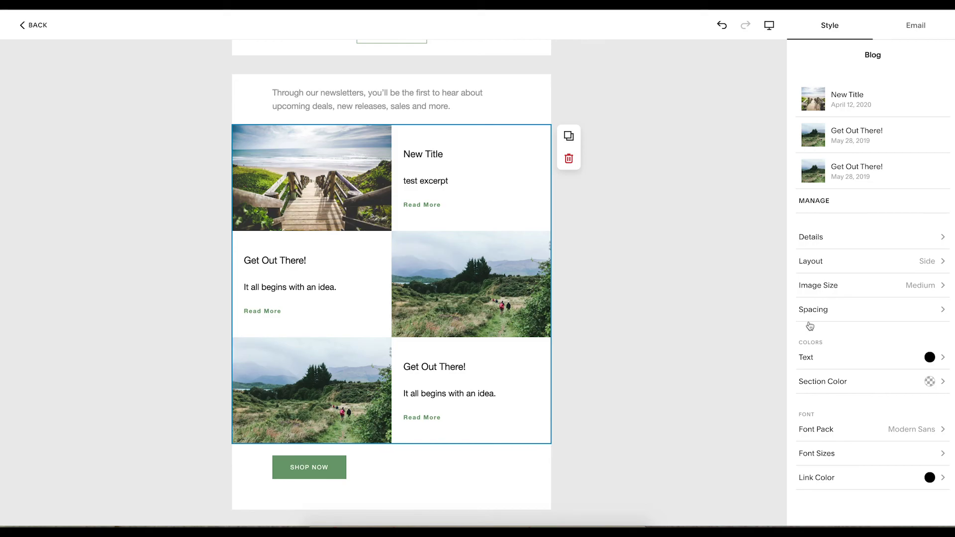
{"action": "scroll", "coordinate": [360, 299], "scroll_direction": "down", "scroll_amount": 5}
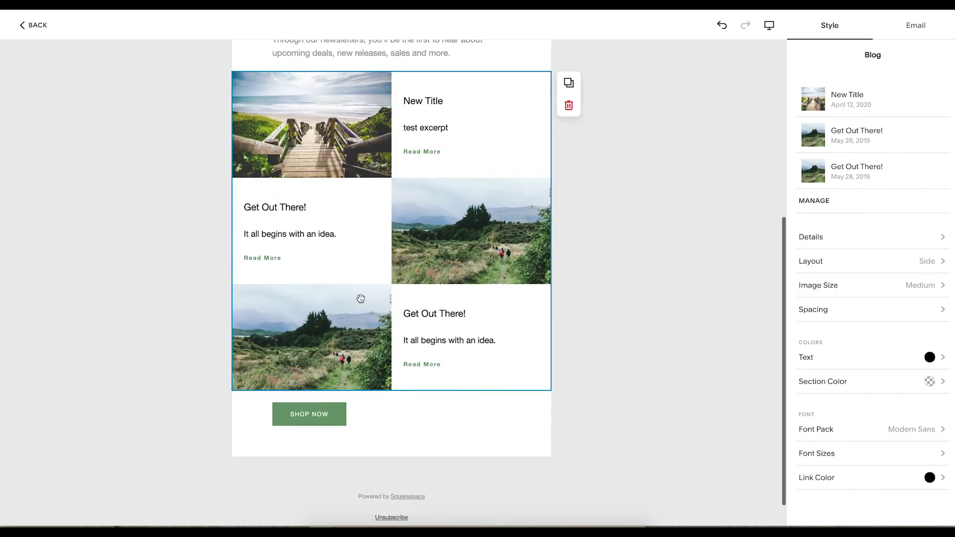
{"action": "left_click", "coordinate": [390, 404]}
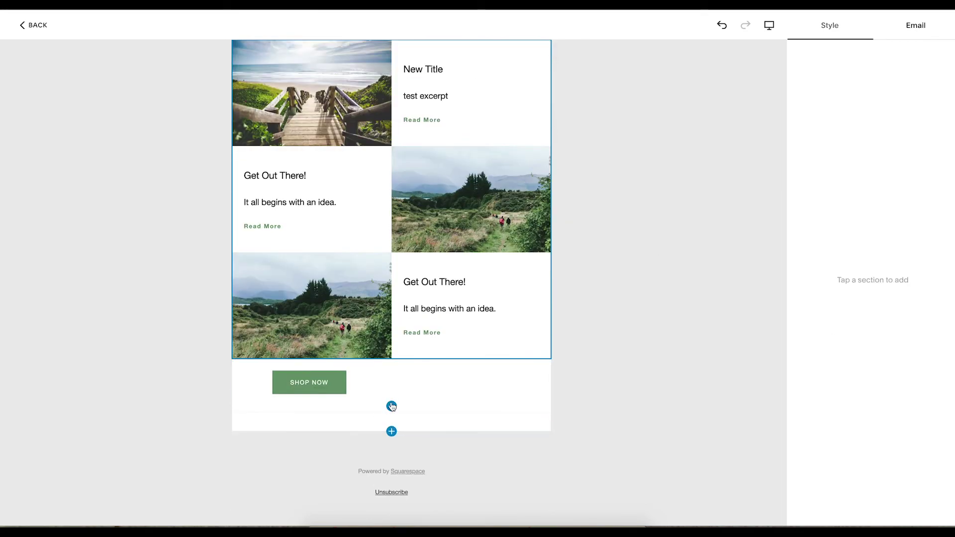
Step: Add a divider line and a product block featuring both Style 01 sunglasses below SHOP NOW
{"action": "left_click", "coordinate": [300, 479]}
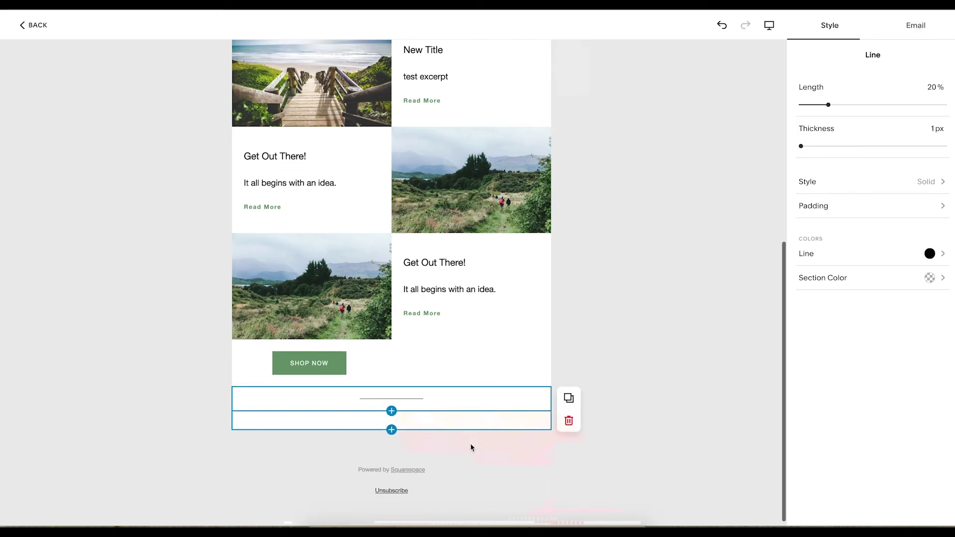
{"action": "left_click", "coordinate": [392, 406]}
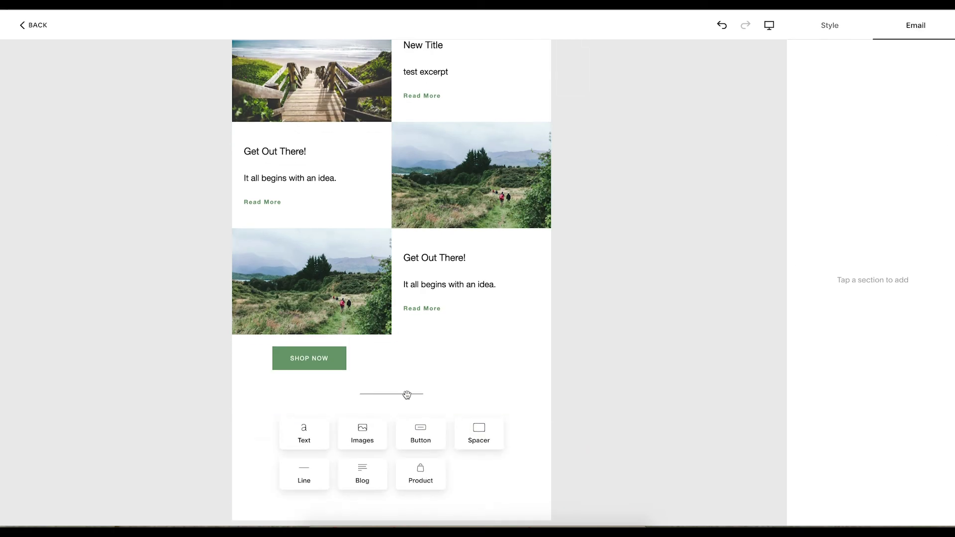
{"action": "scroll", "coordinate": [408, 418], "scroll_direction": "down", "scroll_amount": 3}
{"action": "left_click", "coordinate": [423, 400]}
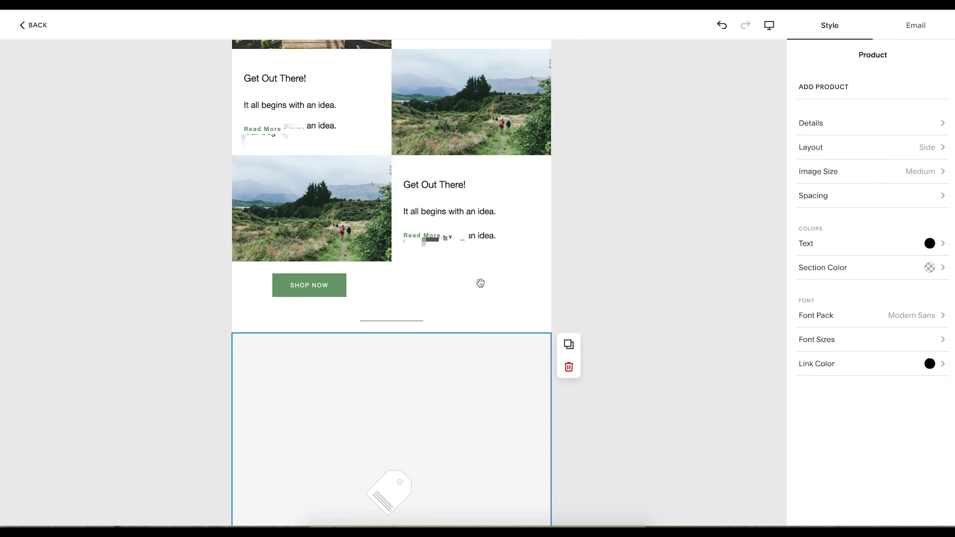
{"action": "left_click", "coordinate": [839, 86]}
{"action": "left_click", "coordinate": [429, 225]}
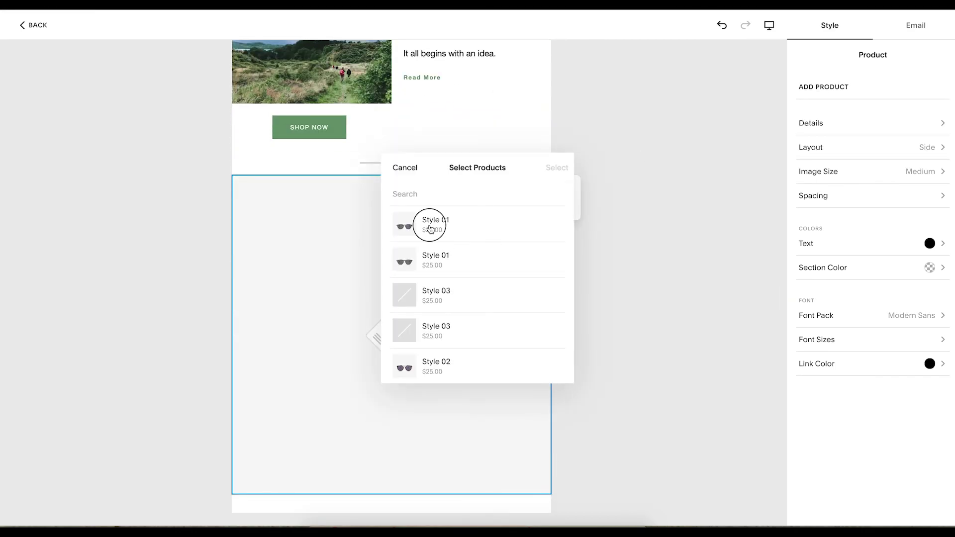
{"action": "left_click", "coordinate": [438, 260]}
{"action": "left_click", "coordinate": [557, 167]}
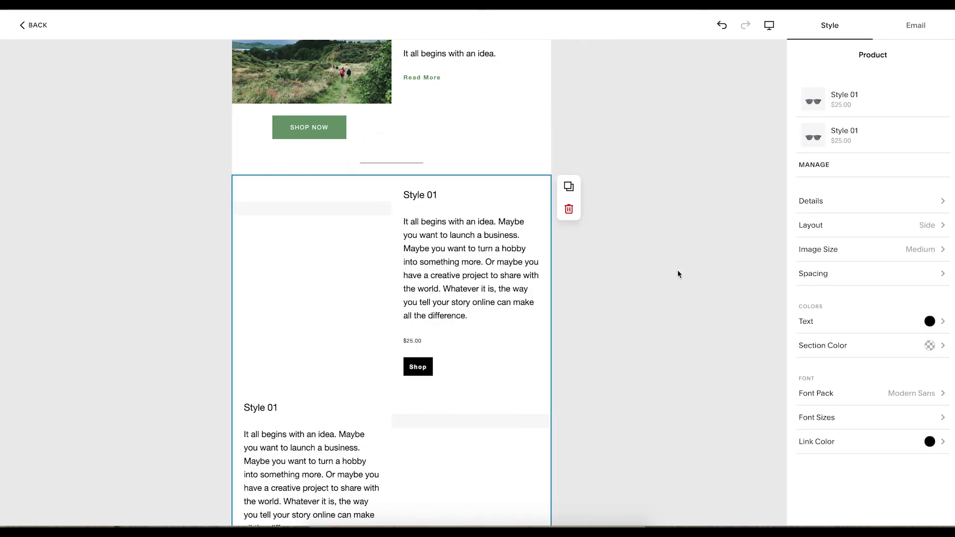
{"action": "scroll", "coordinate": [371, 418], "scroll_direction": "down", "scroll_amount": 2}
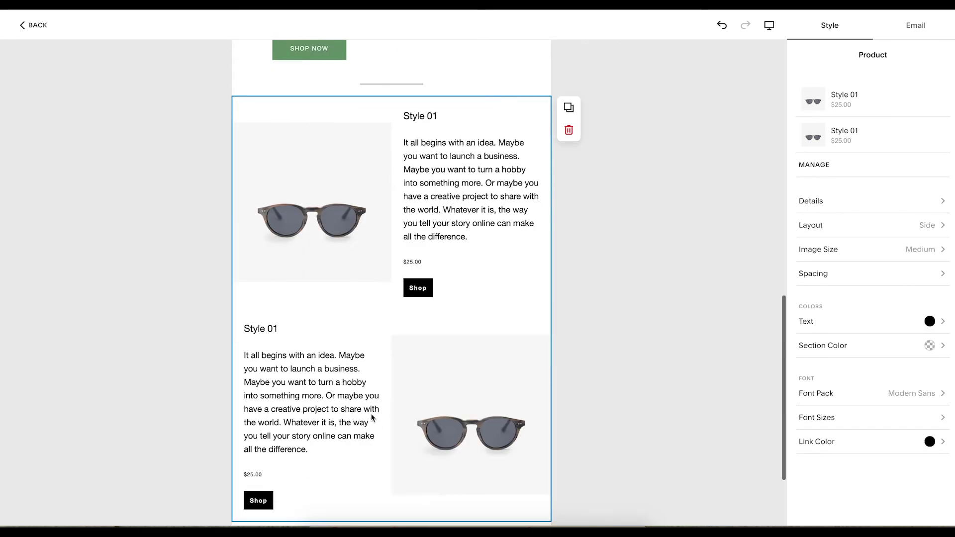
Step: Hide product prices and make the Shop buttons green text-only links
{"action": "left_click", "coordinate": [836, 202]}
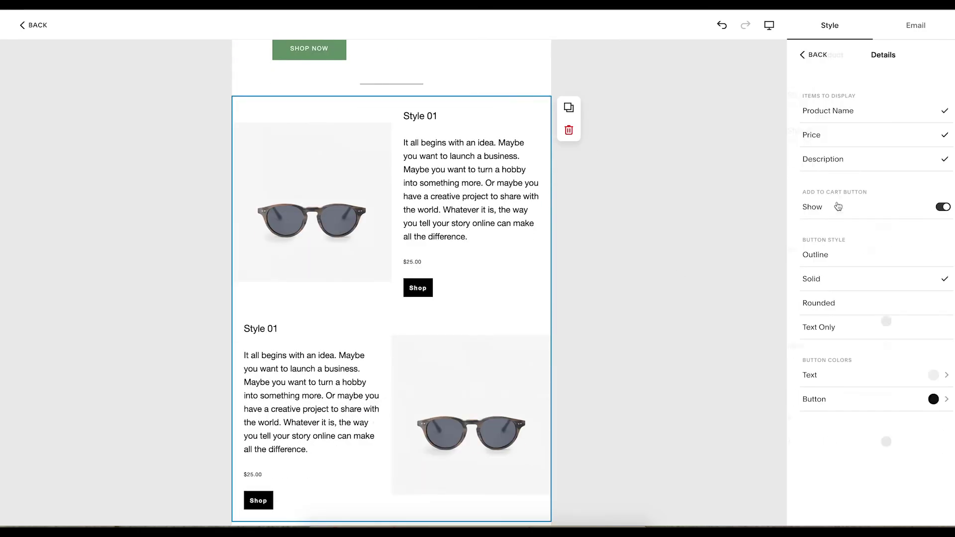
{"action": "left_click", "coordinate": [825, 163]}
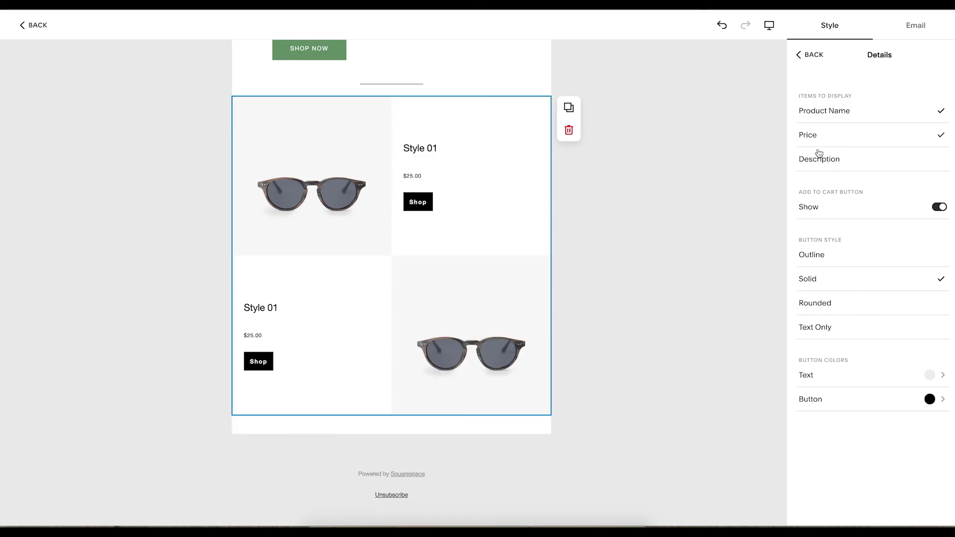
{"action": "left_click", "coordinate": [817, 136]}
{"action": "left_click", "coordinate": [818, 161]}
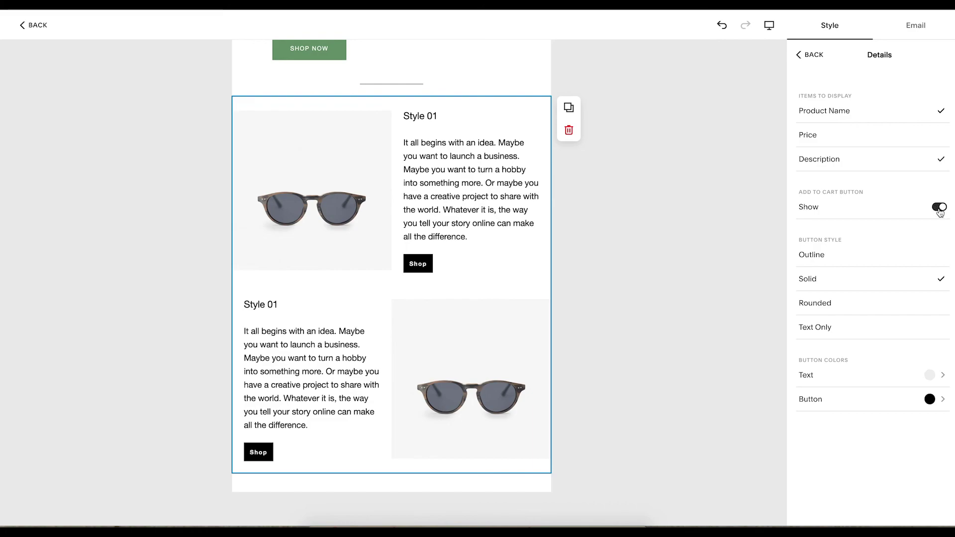
{"action": "left_click", "coordinate": [939, 208]}
{"action": "left_click", "coordinate": [939, 207]}
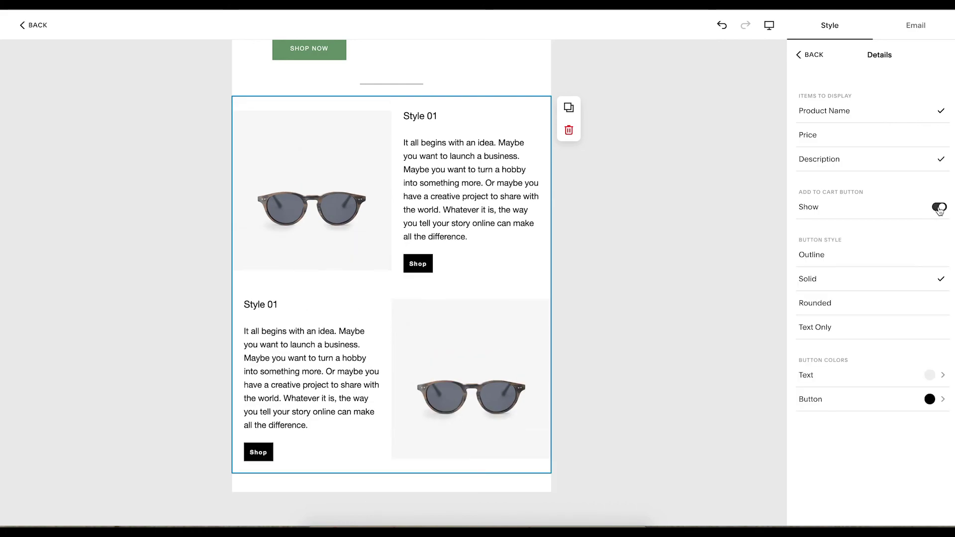
{"action": "left_click", "coordinate": [814, 255]}
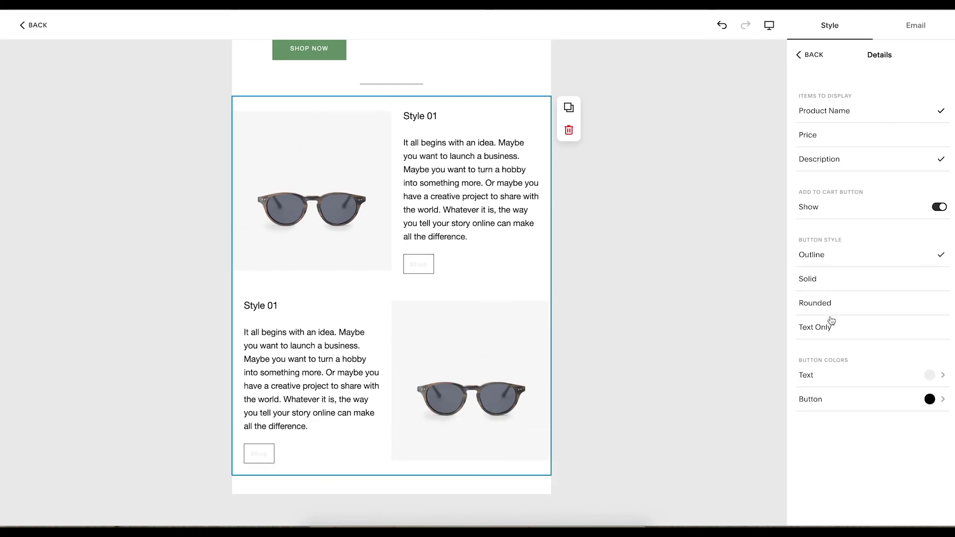
{"action": "left_click", "coordinate": [817, 329]}
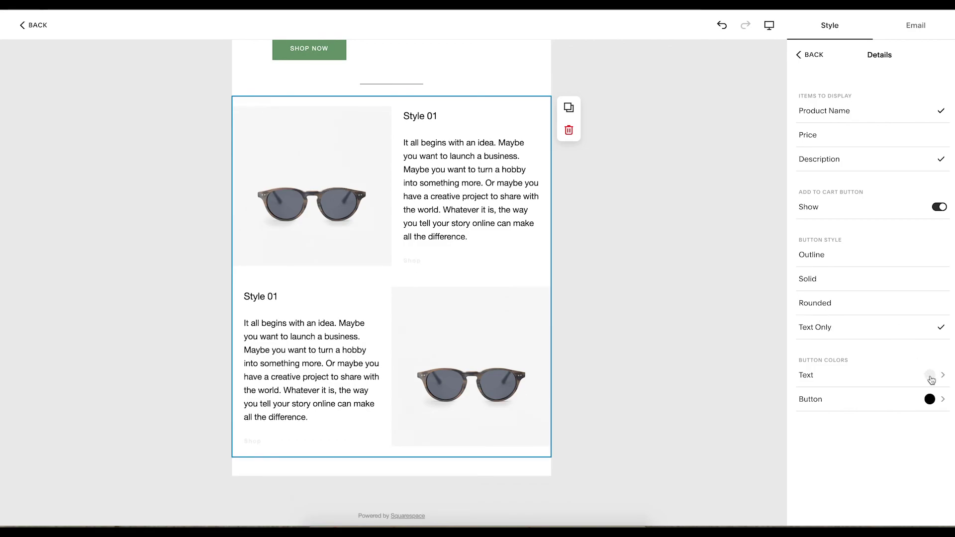
{"action": "left_click", "coordinate": [930, 376]}
{"action": "left_click", "coordinate": [895, 87]}
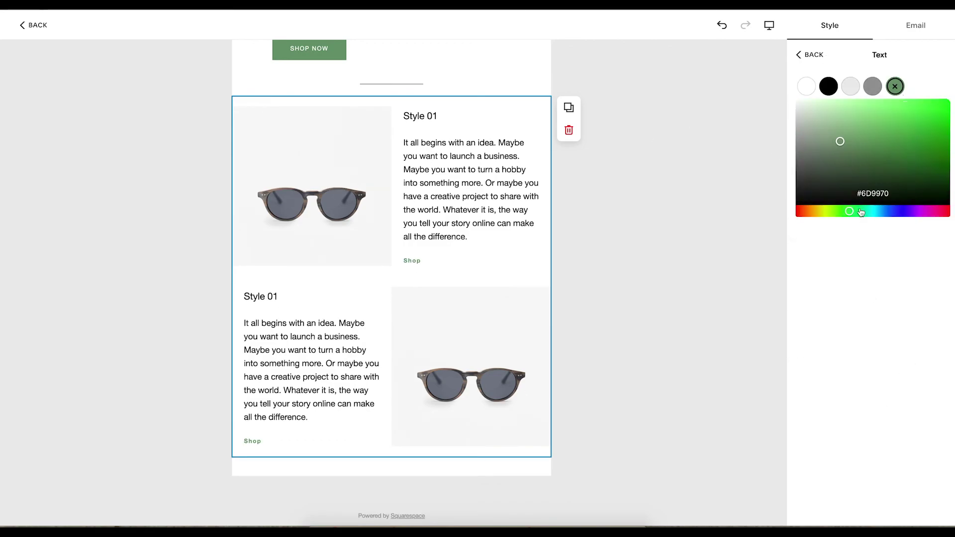
{"action": "left_click", "coordinate": [803, 54]}
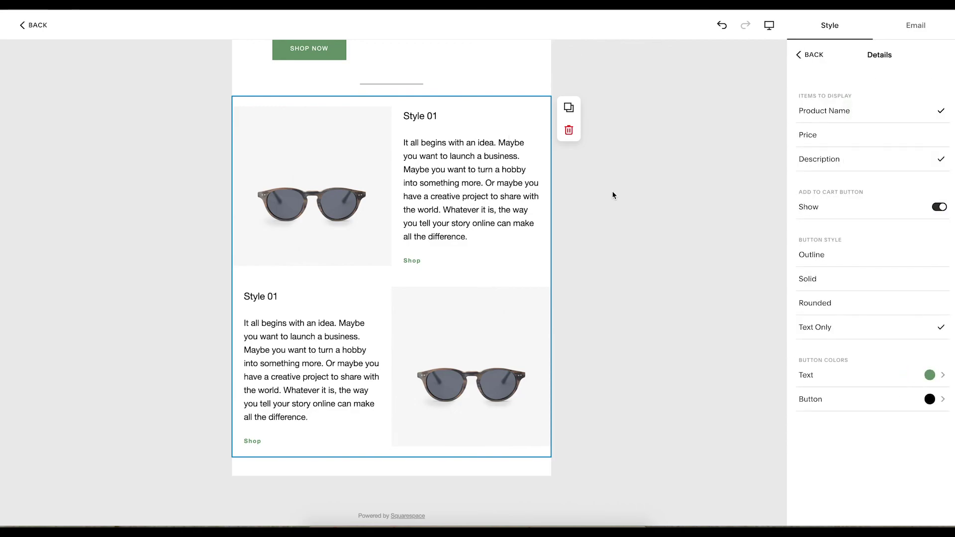
{"action": "scroll", "coordinate": [613, 195], "scroll_direction": "up", "scroll_amount": 5}
{"action": "scroll", "coordinate": [613, 195], "scroll_direction": "up", "scroll_amount": 10}
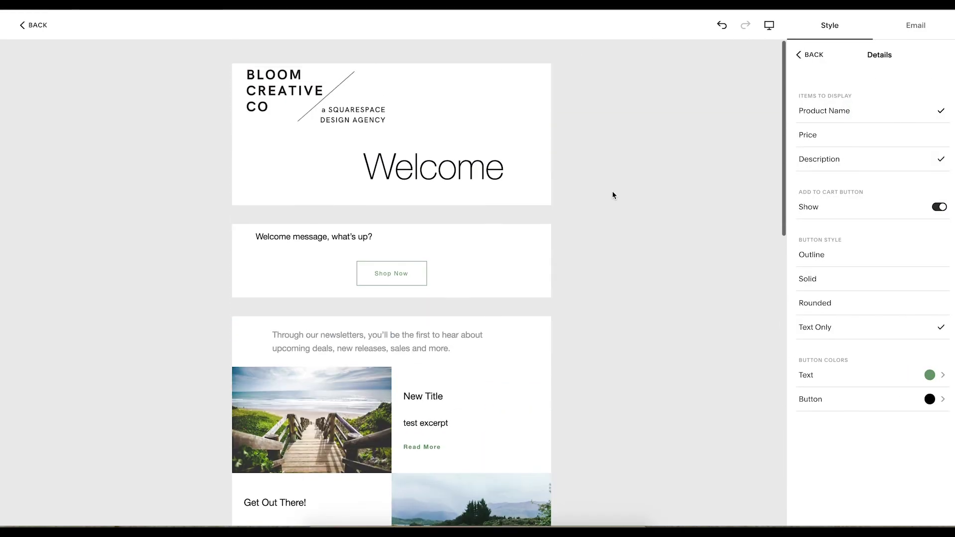
{"action": "left_click", "coordinate": [453, 186]}
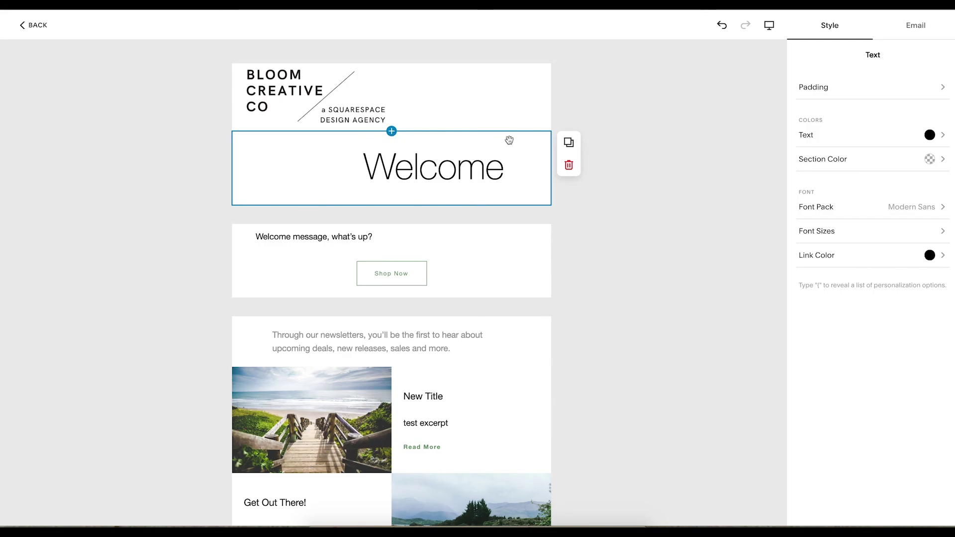
{"action": "scroll", "coordinate": [439, 224], "scroll_direction": "down", "scroll_amount": 9}
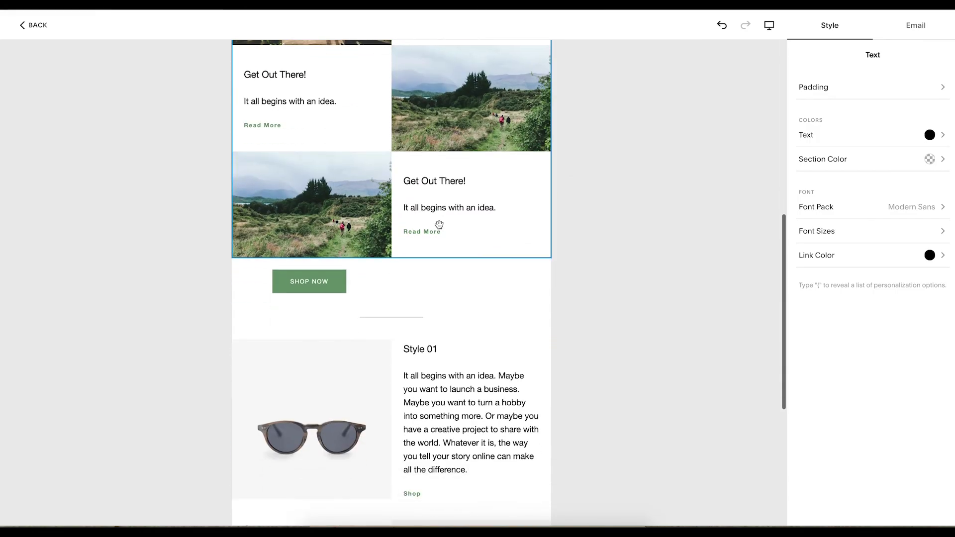
{"action": "scroll", "coordinate": [439, 224], "scroll_direction": "down", "scroll_amount": 6}
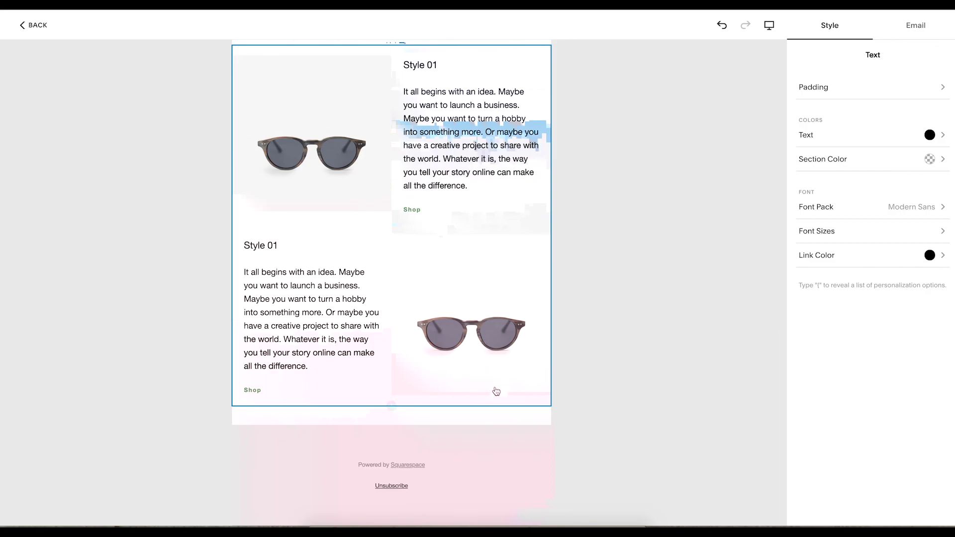
{"action": "scroll", "coordinate": [499, 433], "scroll_direction": "up", "scroll_amount": 15}
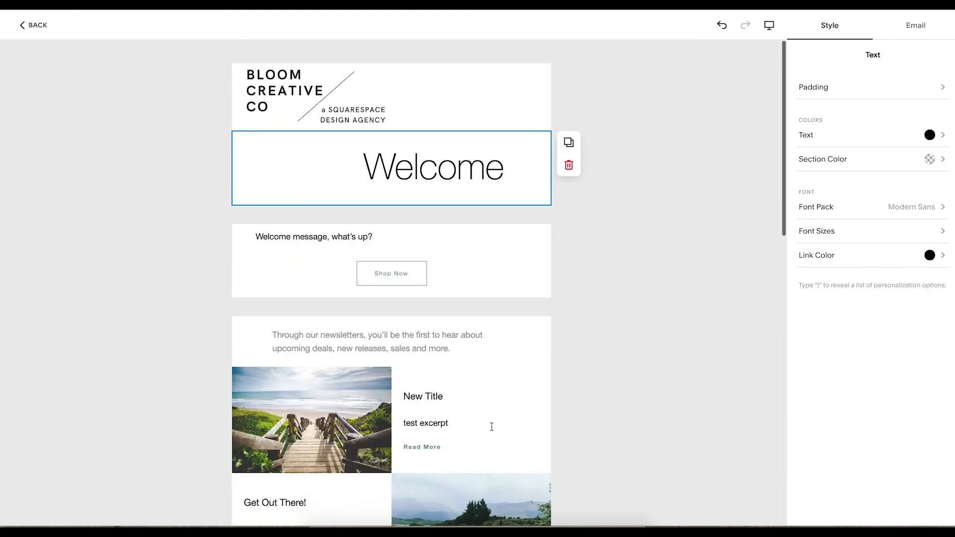
{"action": "left_click", "coordinate": [923, 34]}
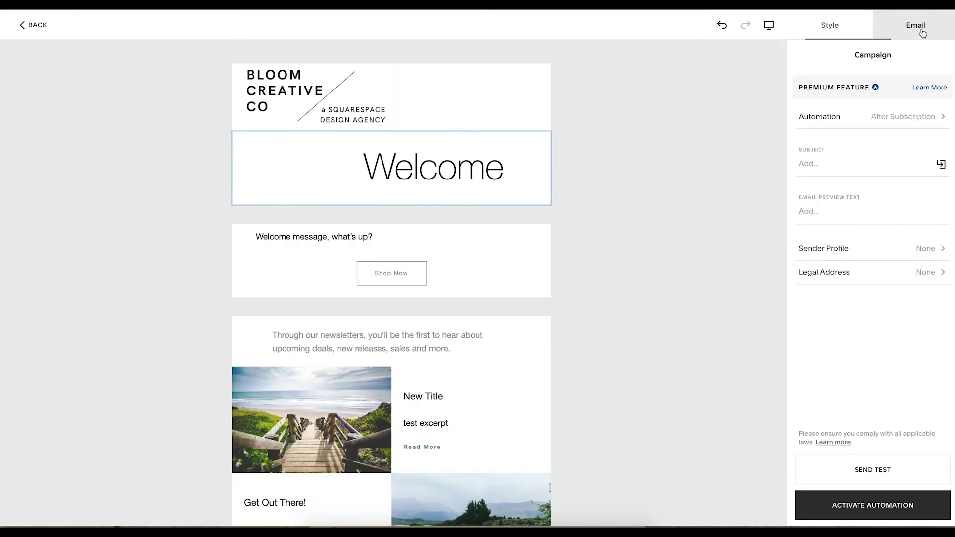
Step: Set the automation's mailing list to Opt In Lead Magnet
{"action": "left_click", "coordinate": [899, 122]}
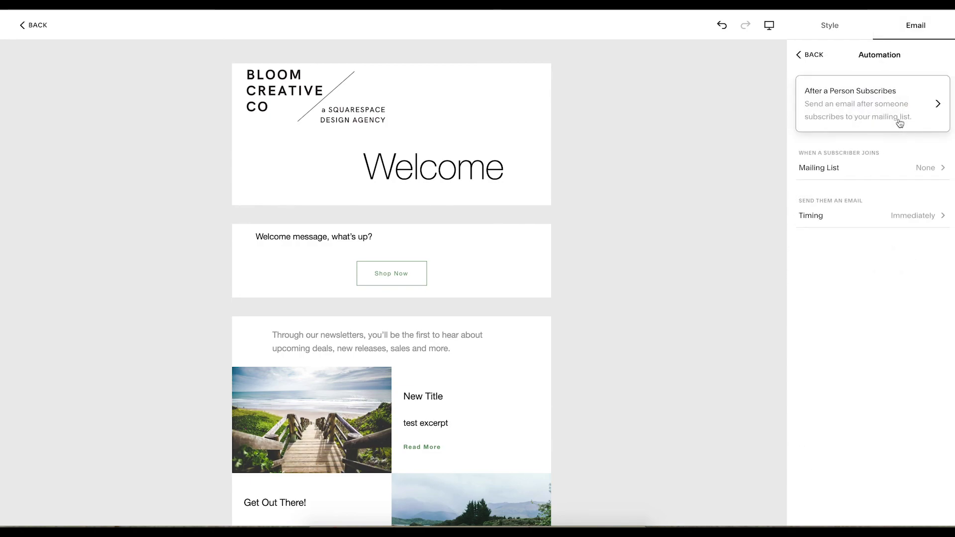
{"action": "left_click", "coordinate": [886, 166]}
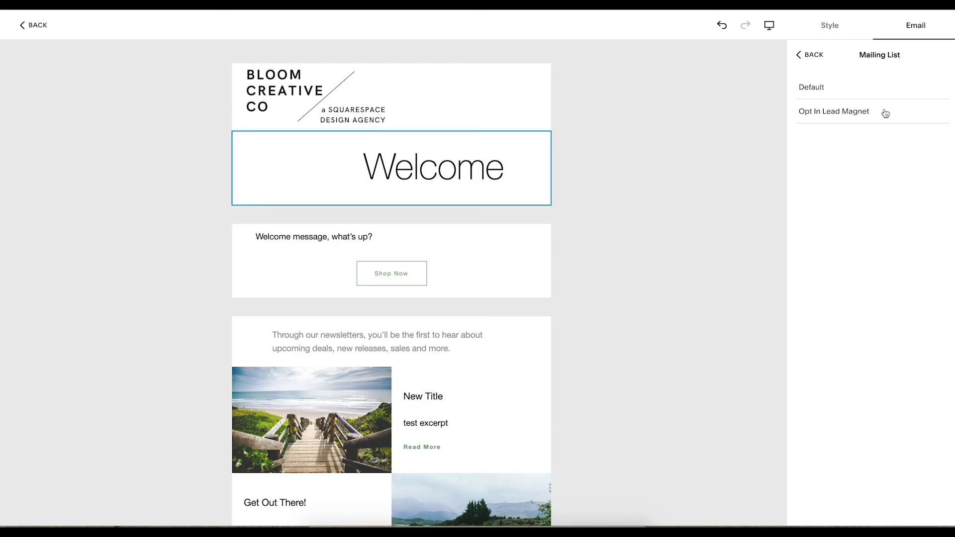
{"action": "left_click", "coordinate": [866, 117]}
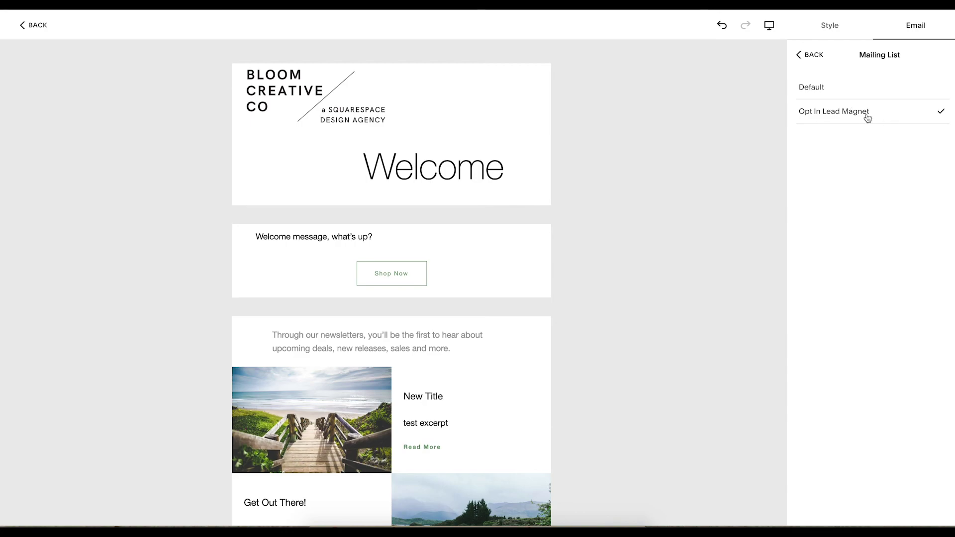
{"action": "left_click", "coordinate": [811, 56]}
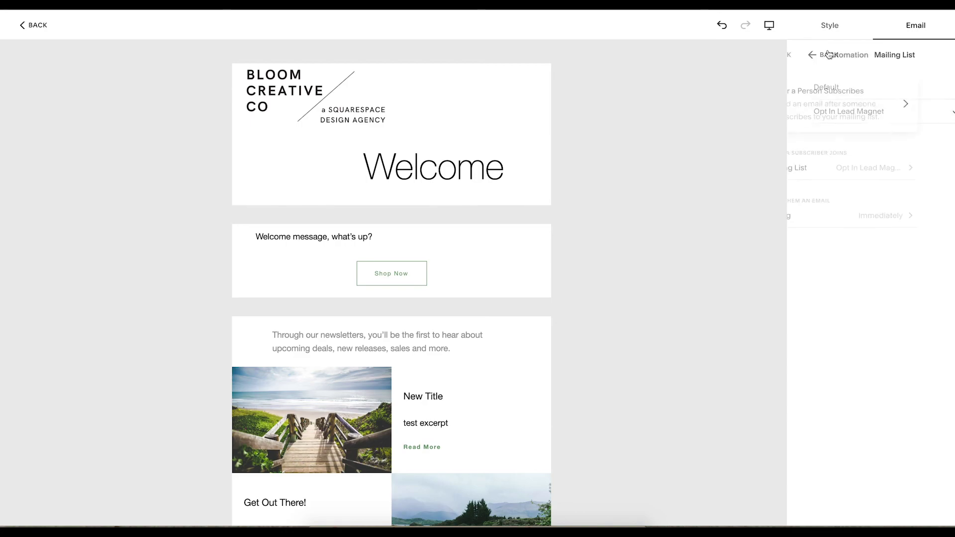
Step: Set the send timing to a custom delay of 1 Day Later
{"action": "left_click", "coordinate": [844, 219]}
{"action": "left_click", "coordinate": [822, 118]}
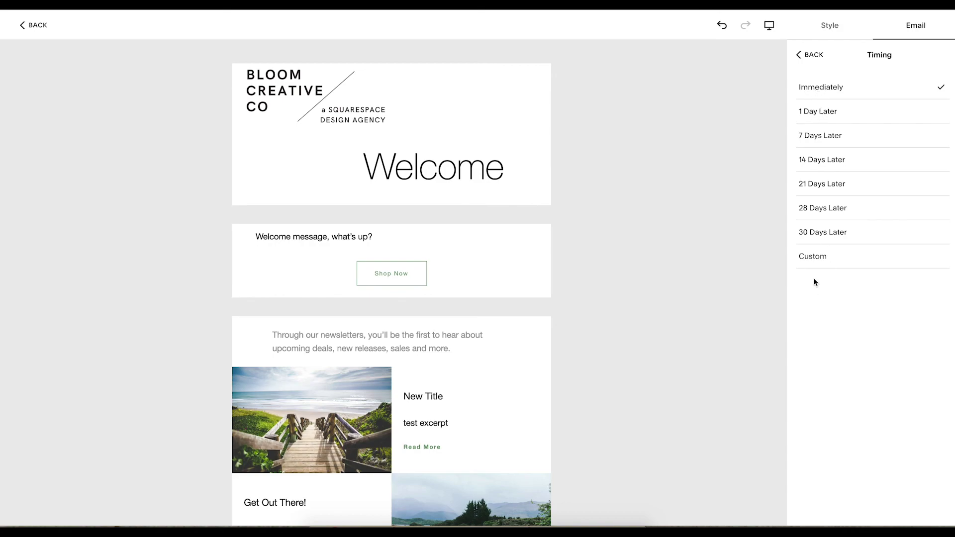
{"action": "left_click", "coordinate": [811, 262]}
{"action": "mouse_move", "coordinate": [802, 303]}
{"action": "left_mouse_down"}
{"action": "mouse_move", "coordinate": [818, 301]}
{"action": "mouse_move", "coordinate": [792, 310]}
{"action": "left_mouse_up"}
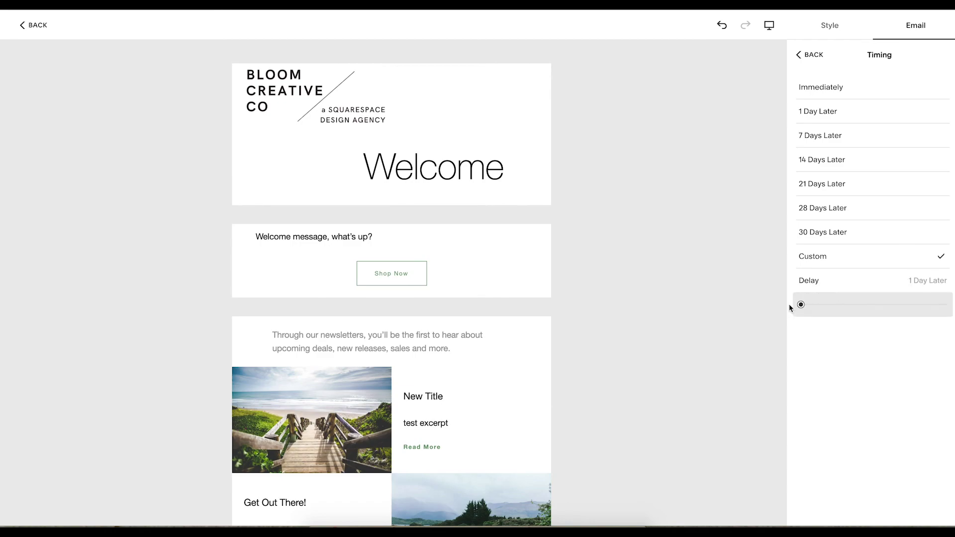
{"action": "left_click", "coordinate": [814, 60]}
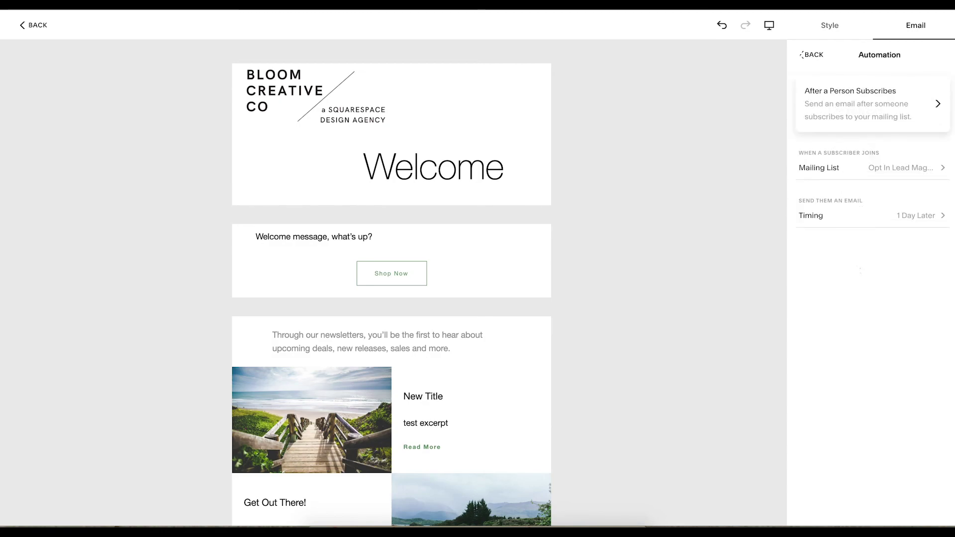
{"action": "left_click", "coordinate": [803, 56]}
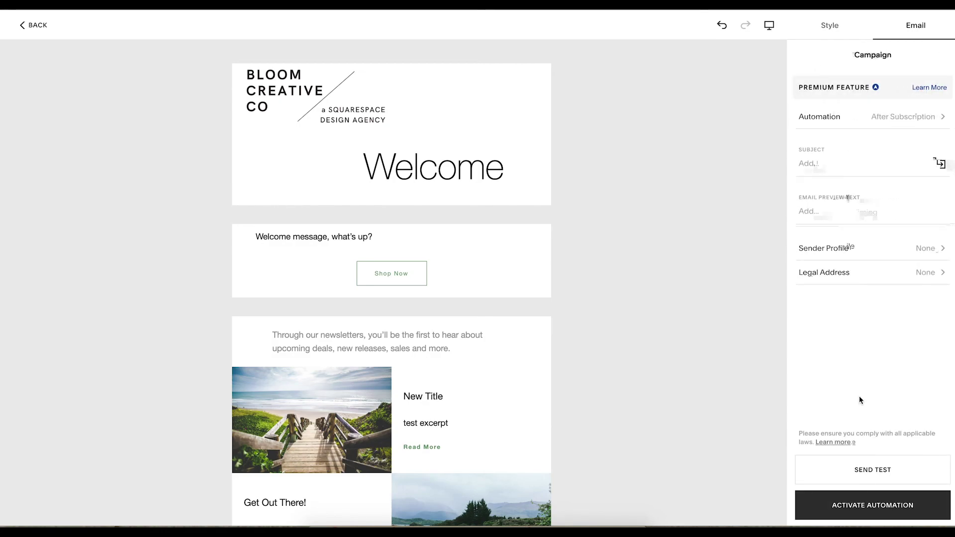
Step: Review the subject, preview text, sender profile and legal address settings without changing them
{"action": "left_click", "coordinate": [833, 163]}
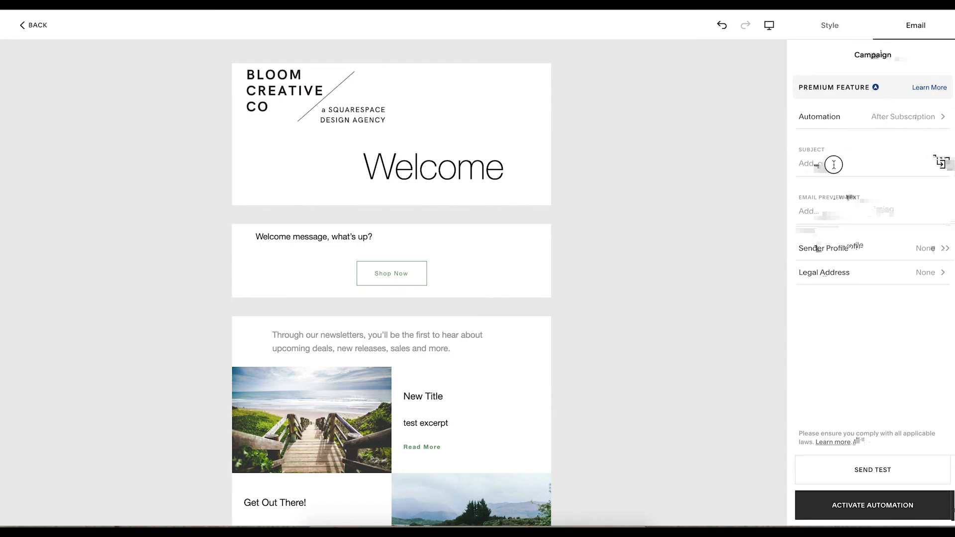
{"action": "left_click", "coordinate": [827, 210]}
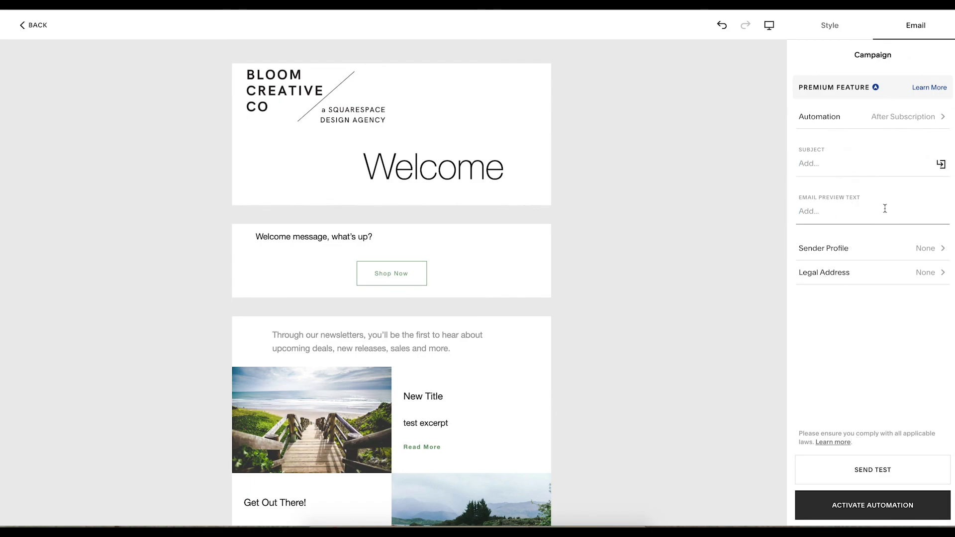
{"action": "left_click", "coordinate": [860, 247]}
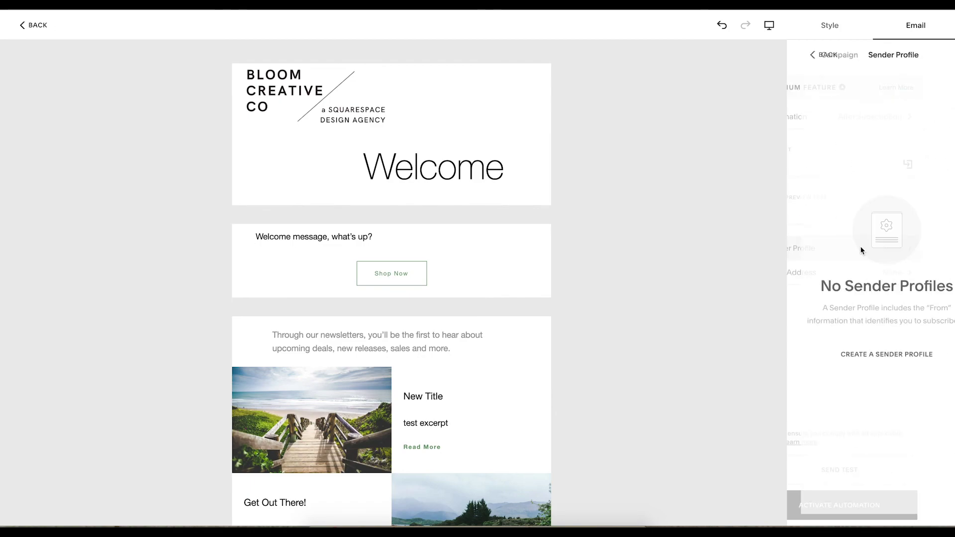
{"action": "left_click", "coordinate": [852, 354]}
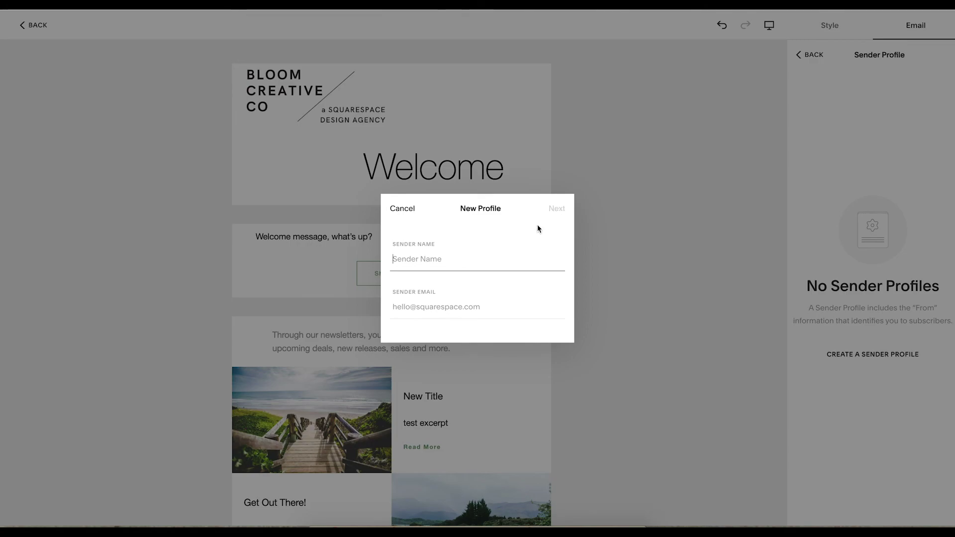
{"action": "left_click", "coordinate": [410, 208]}
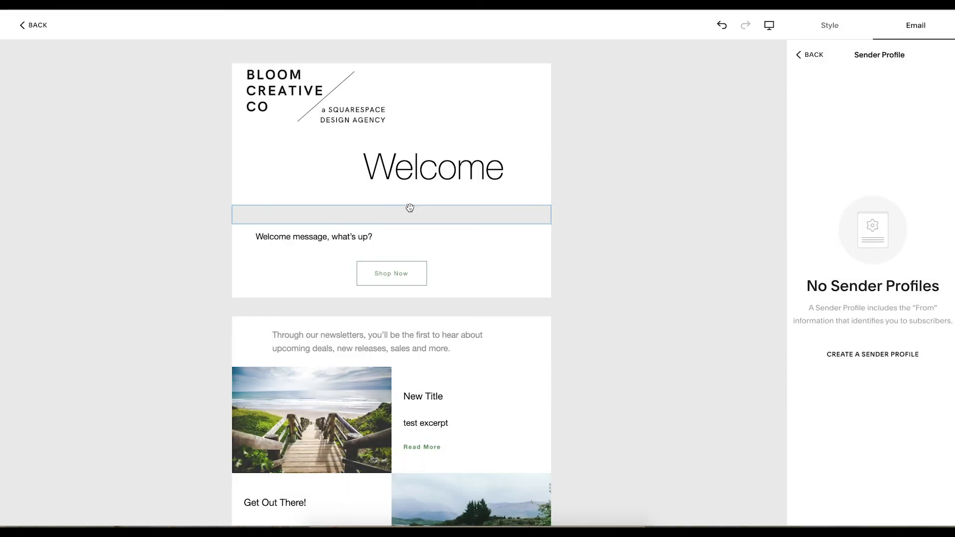
{"action": "left_click", "coordinate": [809, 55]}
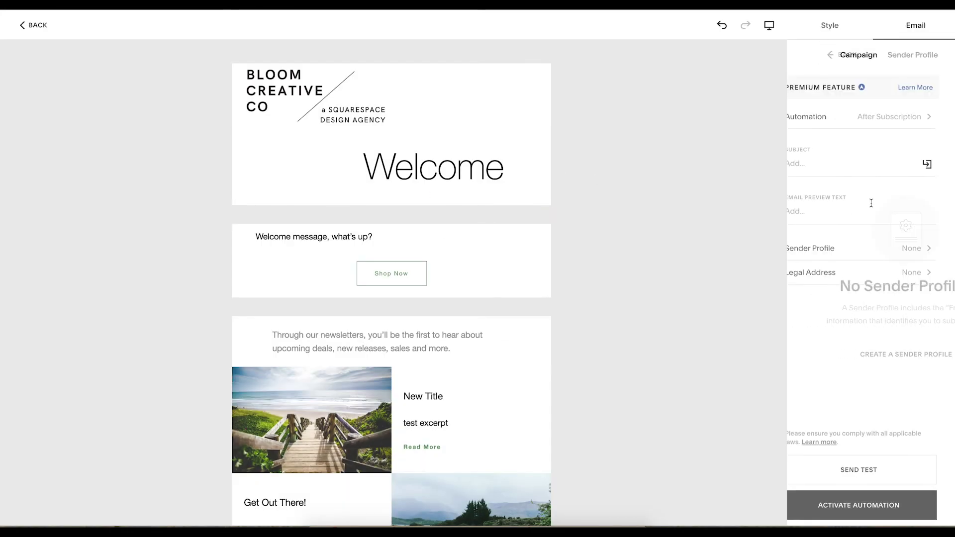
{"action": "left_click", "coordinate": [837, 273]}
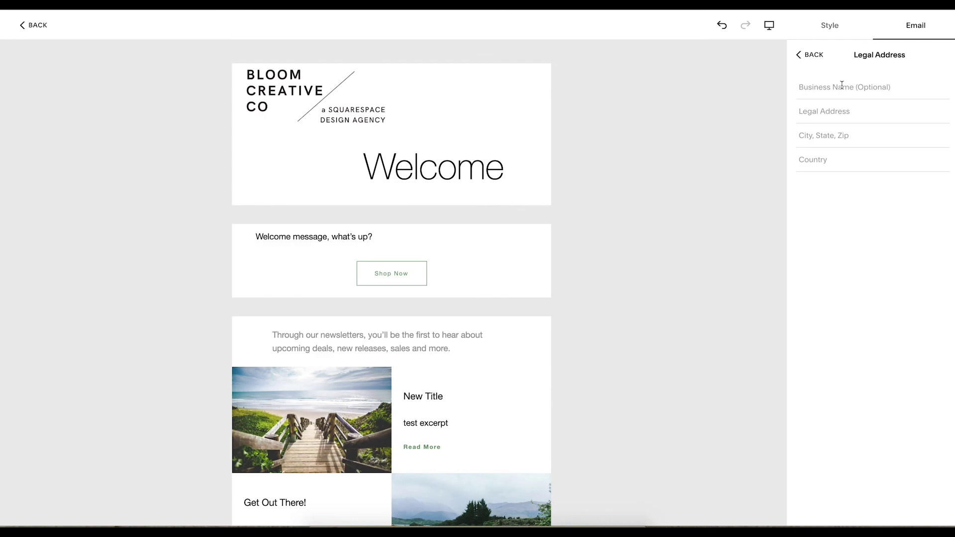
{"action": "scroll", "coordinate": [352, 340], "scroll_direction": "down", "scroll_amount": 15}
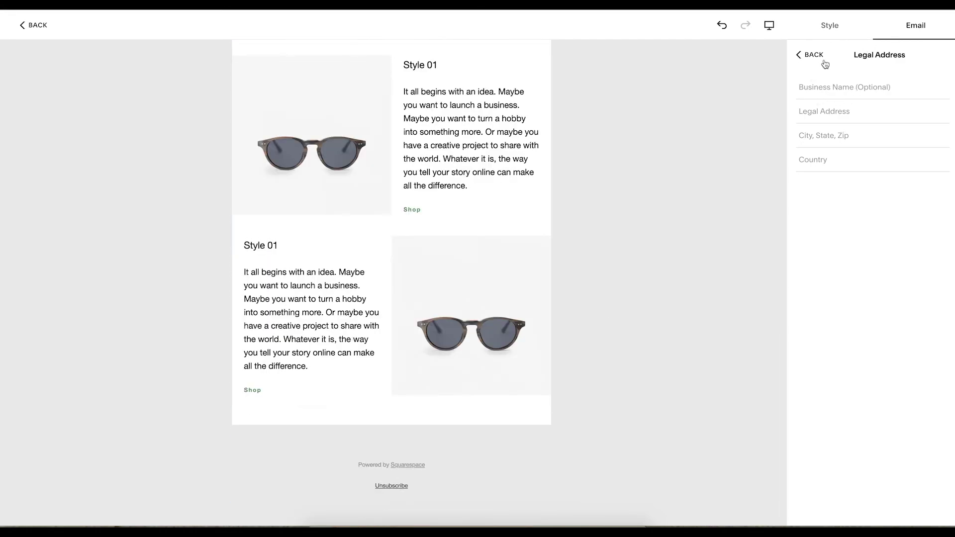
{"action": "left_click", "coordinate": [805, 56]}
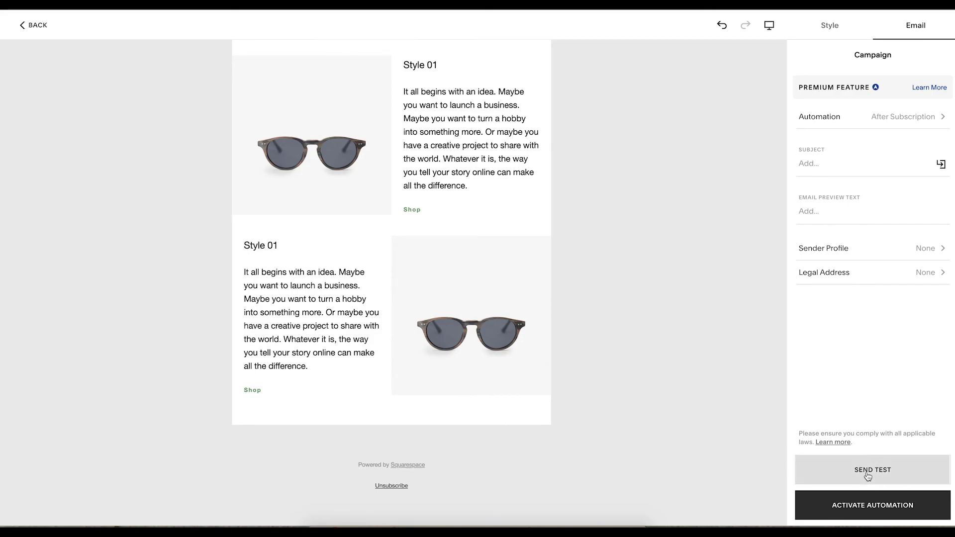
{"action": "scroll", "coordinate": [688, 349], "scroll_direction": "up", "scroll_amount": 10}
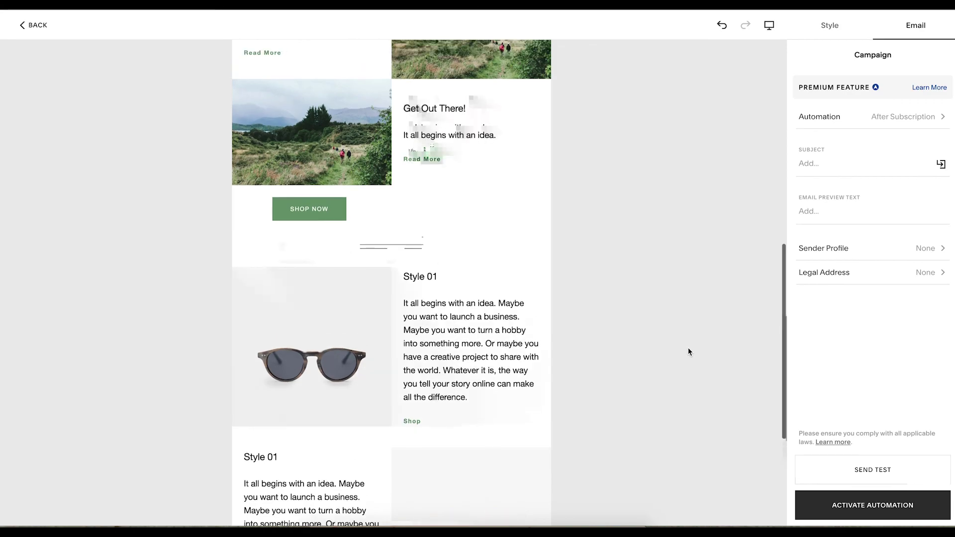
{"action": "scroll", "coordinate": [688, 352], "scroll_direction": "up", "scroll_amount": 5}
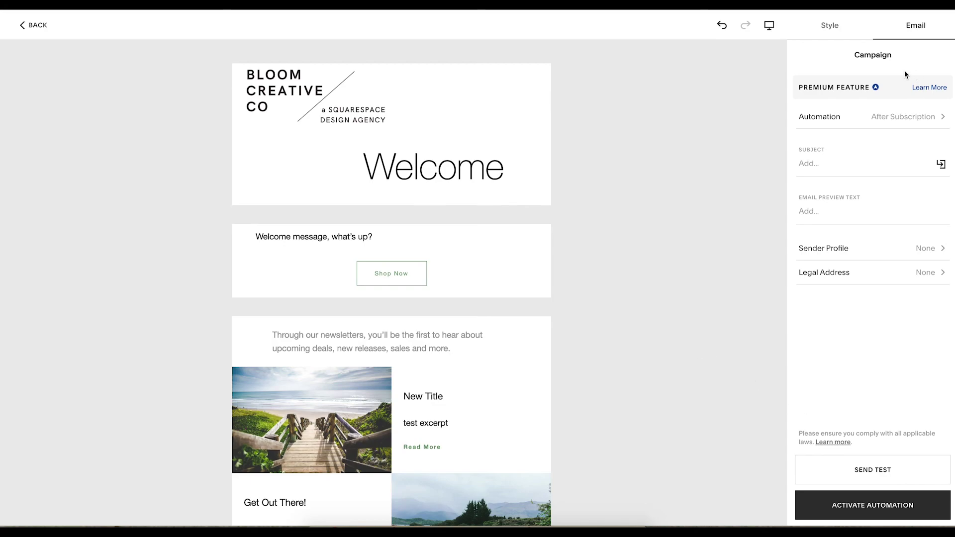
Step: Change the automation trigger to After a Purchase and return to Email Campaigns
{"action": "left_click", "coordinate": [902, 115]}
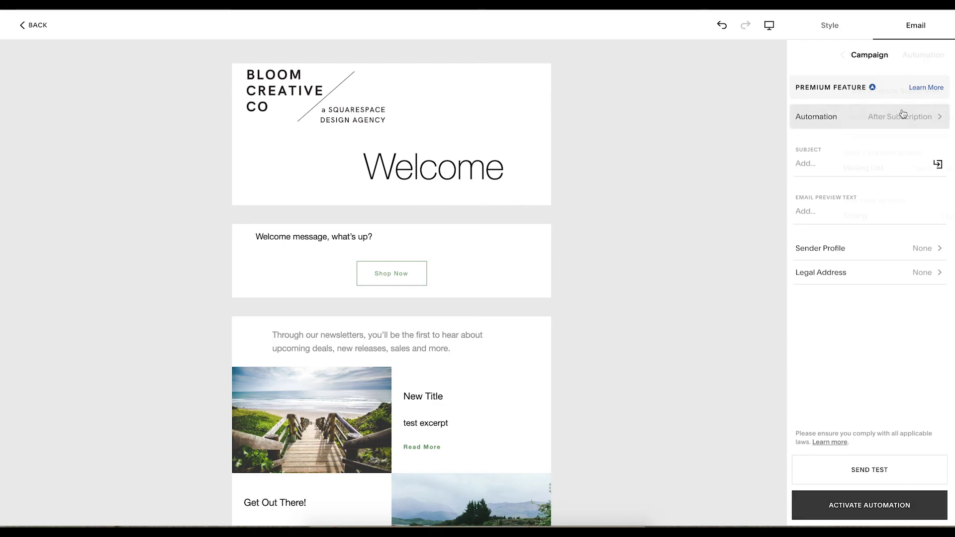
{"action": "left_click", "coordinate": [886, 90]}
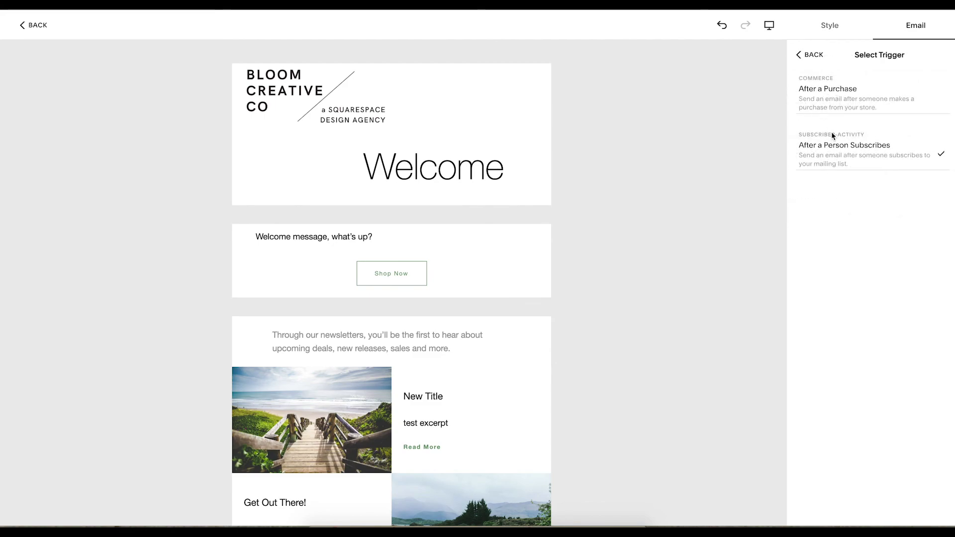
{"action": "left_click", "coordinate": [832, 97]}
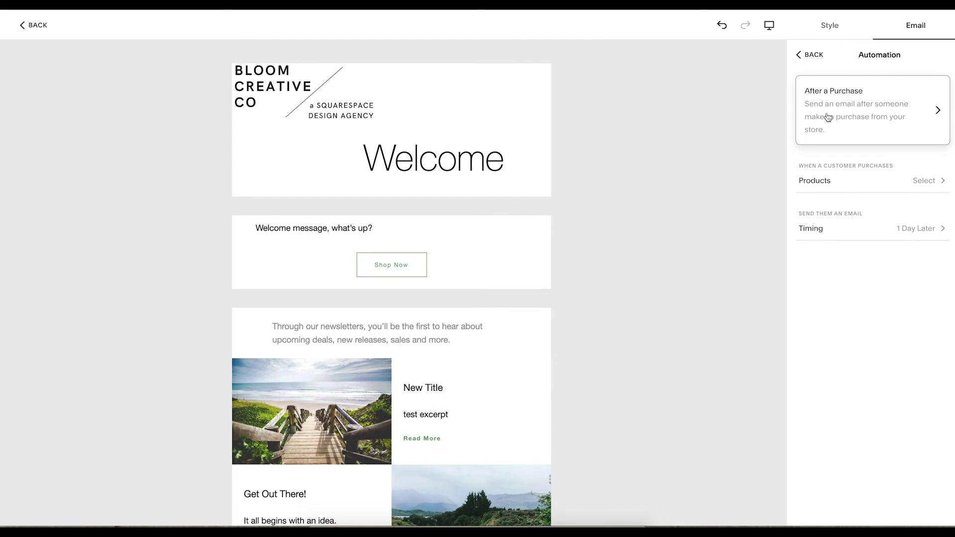
{"action": "left_click", "coordinate": [811, 59]}
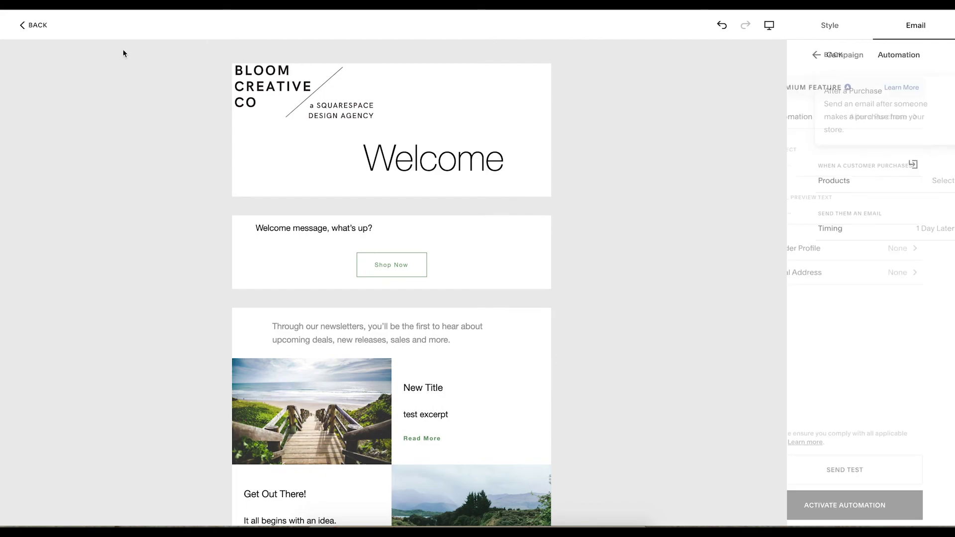
{"action": "left_click", "coordinate": [37, 25]}
Step: Start a new Blast campaign using the Francesca 'Your Weekly Roundup' layout
{"action": "left_click", "coordinate": [153, 76]}
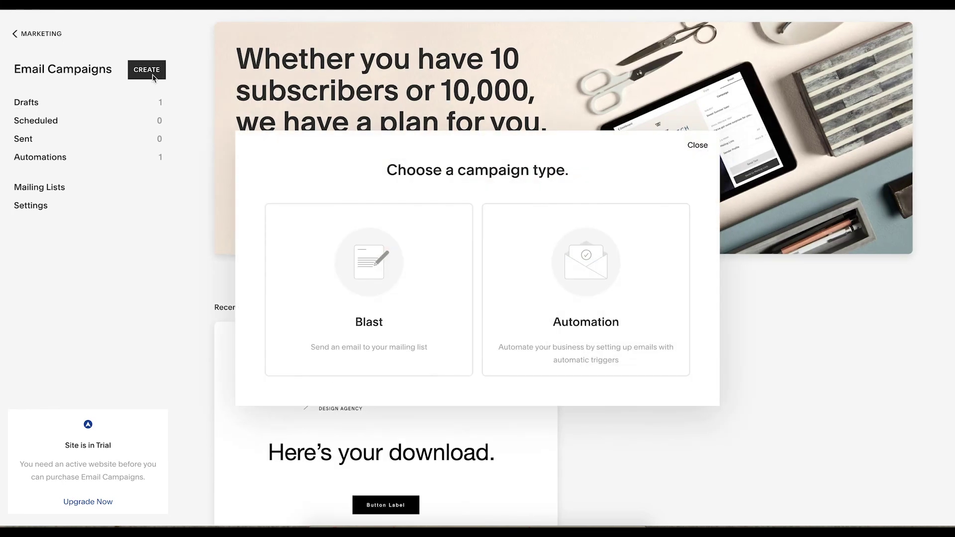
{"action": "left_click", "coordinate": [357, 294]}
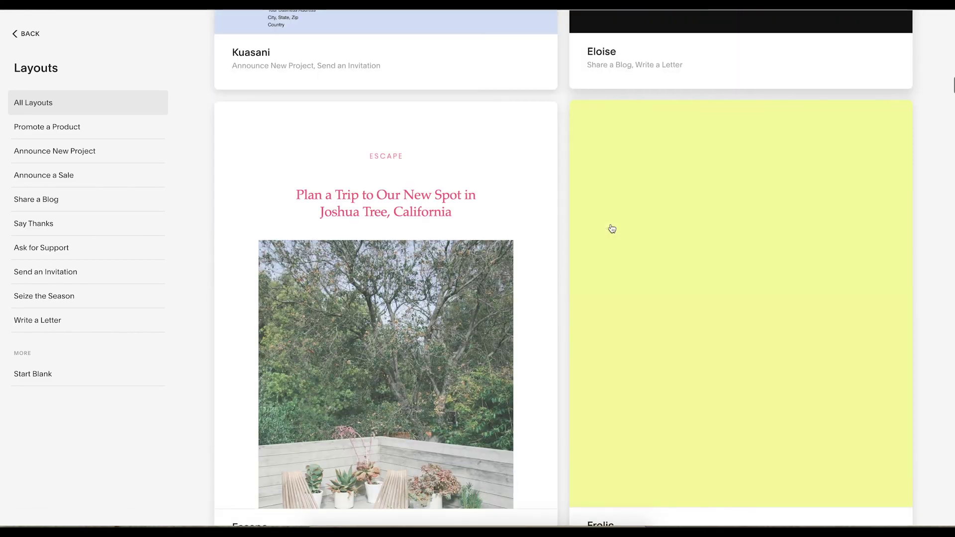
{"action": "scroll", "coordinate": [612, 229], "scroll_direction": "down", "scroll_amount": 1}
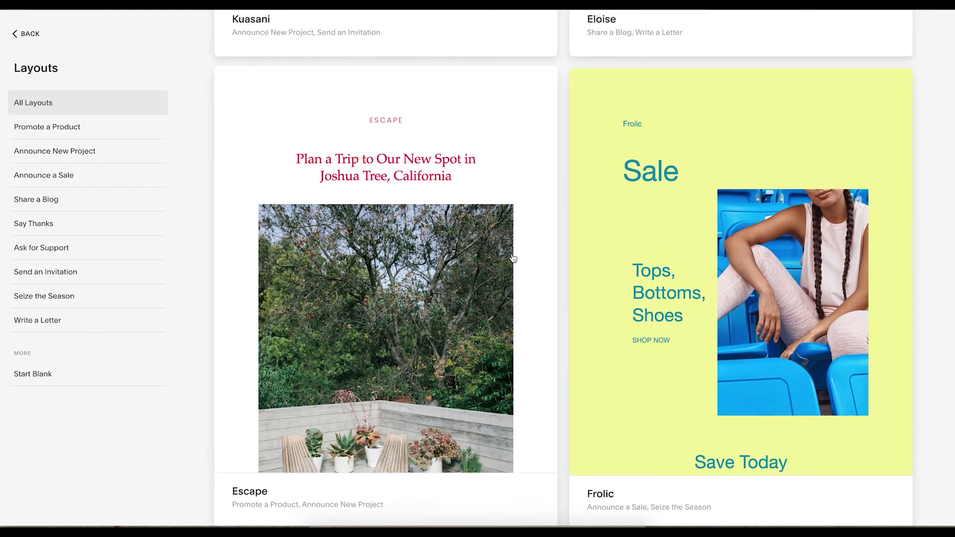
{"action": "scroll", "coordinate": [513, 258], "scroll_direction": "down", "scroll_amount": 12}
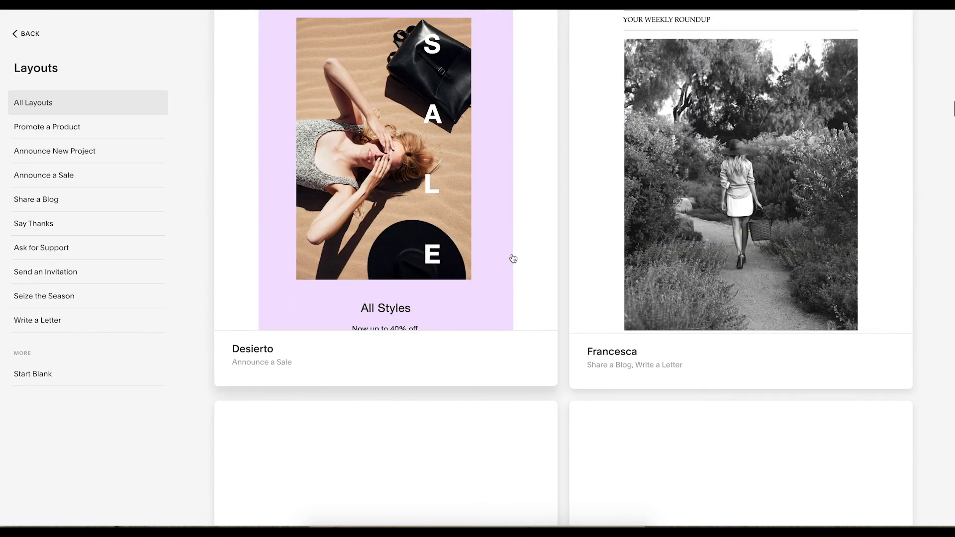
{"action": "scroll", "coordinate": [513, 258], "scroll_direction": "down", "scroll_amount": 3}
{"action": "scroll", "coordinate": [512, 259], "scroll_direction": "up", "scroll_amount": 1}
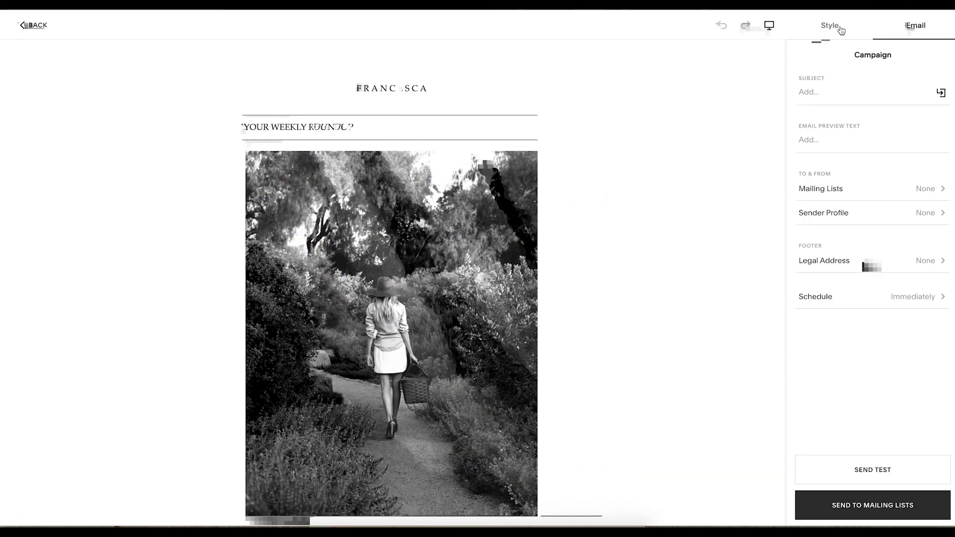
{"action": "left_click", "coordinate": [840, 30]}
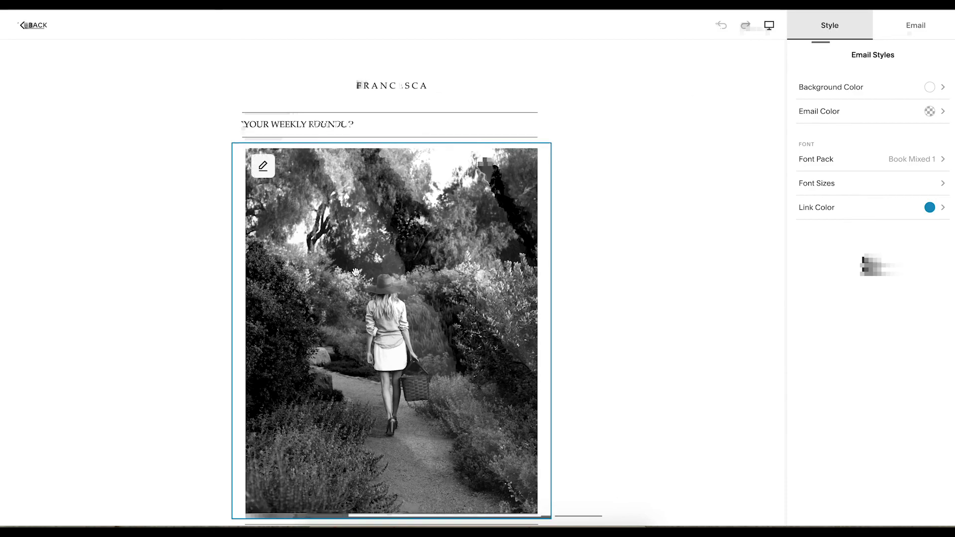
Step: Scroll through the Francesca blast and select the Catch of the Day text block
{"action": "scroll", "coordinate": [356, 273], "scroll_direction": "down", "scroll_amount": 15}
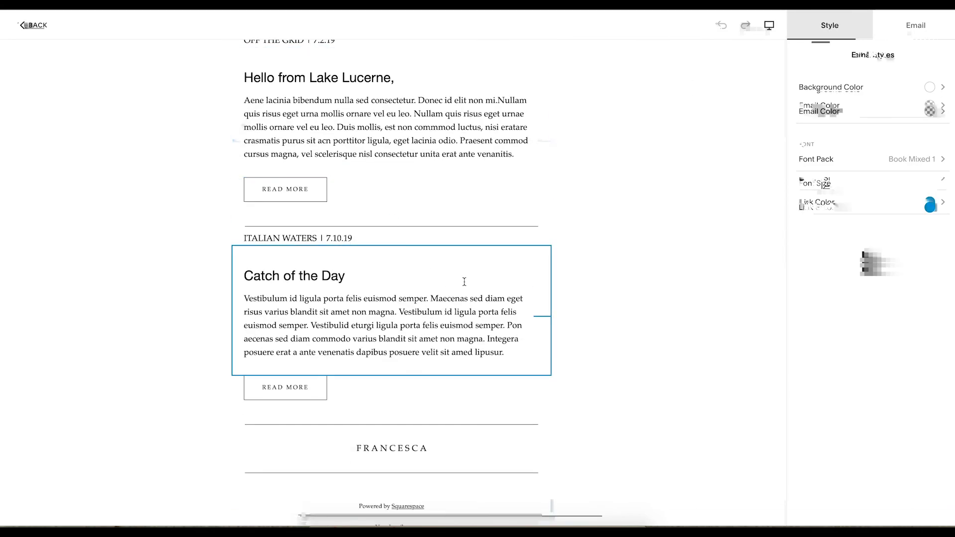
{"action": "left_click", "coordinate": [464, 282]}
{"action": "scroll", "coordinate": [567, 269], "scroll_direction": "down", "scroll_amount": 1}
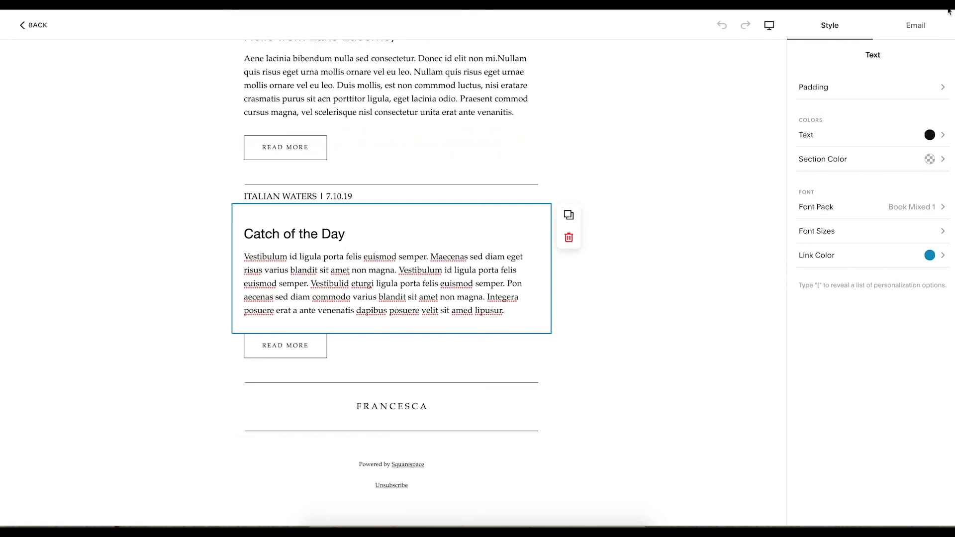
Step: Schedule the blast for Jul 26 at 5:30pm instead of sending immediately, then exit
{"action": "left_click", "coordinate": [922, 31]}
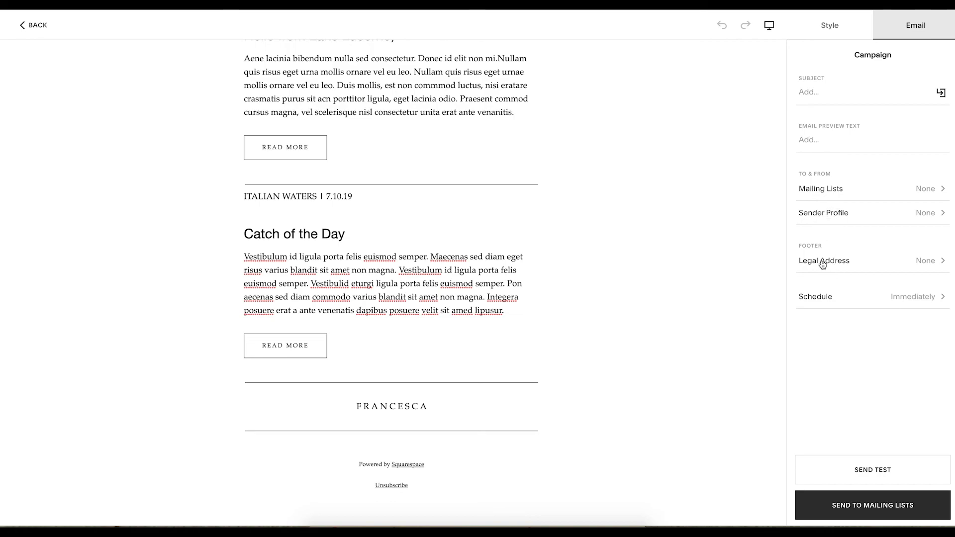
{"action": "left_click", "coordinate": [828, 303]}
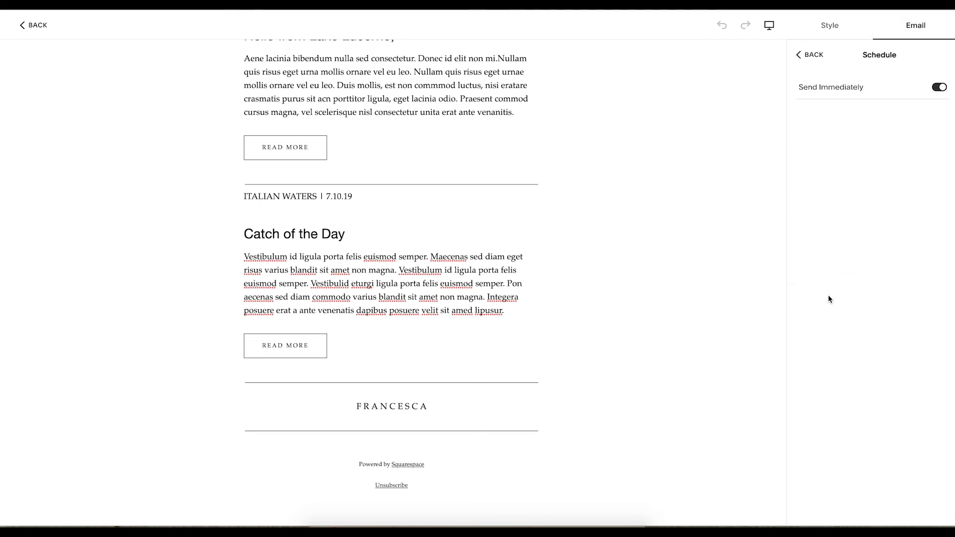
{"action": "left_click", "coordinate": [938, 87]}
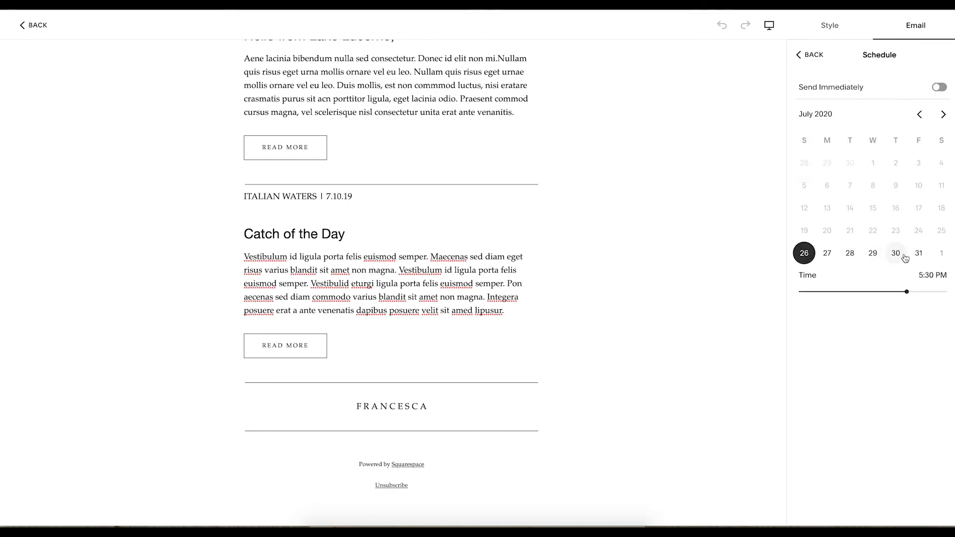
{"action": "left_click", "coordinate": [943, 114]}
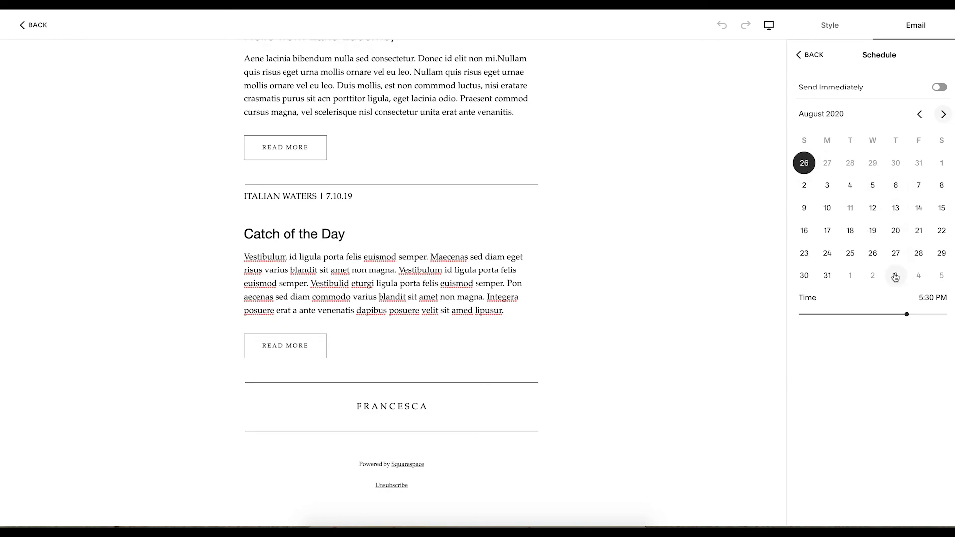
{"action": "left_click", "coordinate": [803, 55]}
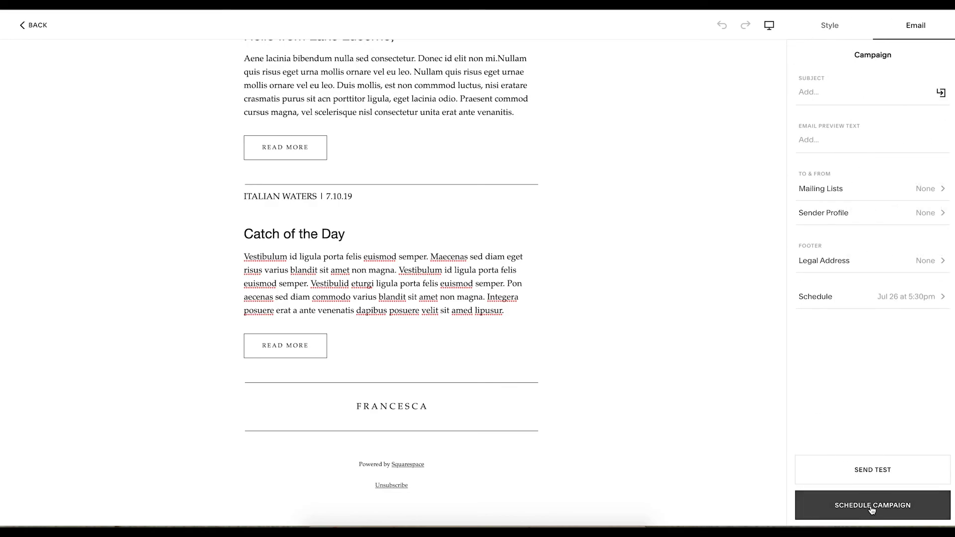
{"action": "left_click", "coordinate": [41, 23]}
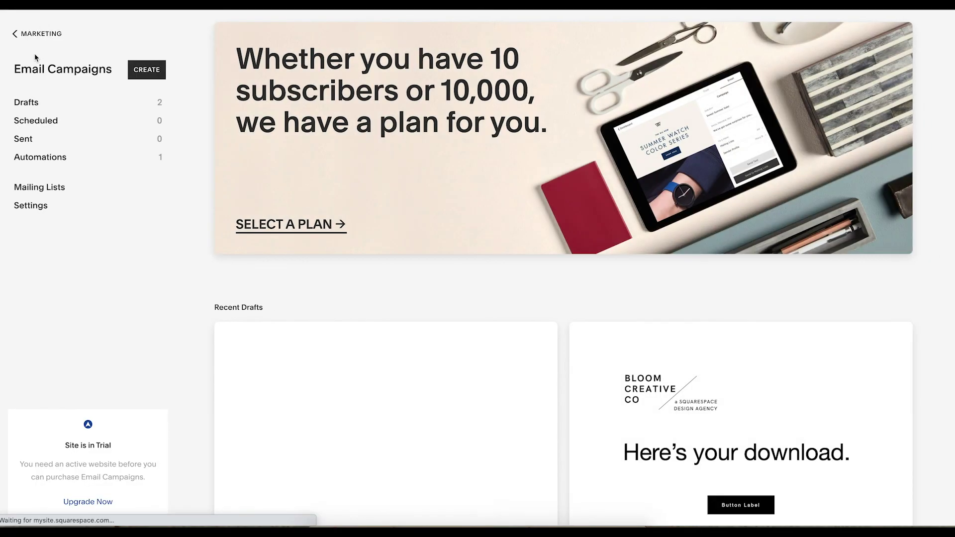
Step: Scroll the Email Campaigns dashboard to review the 2 drafts, Francesca and Bloom Creative Co
{"action": "scroll", "coordinate": [270, 225], "scroll_direction": "down", "scroll_amount": 8}
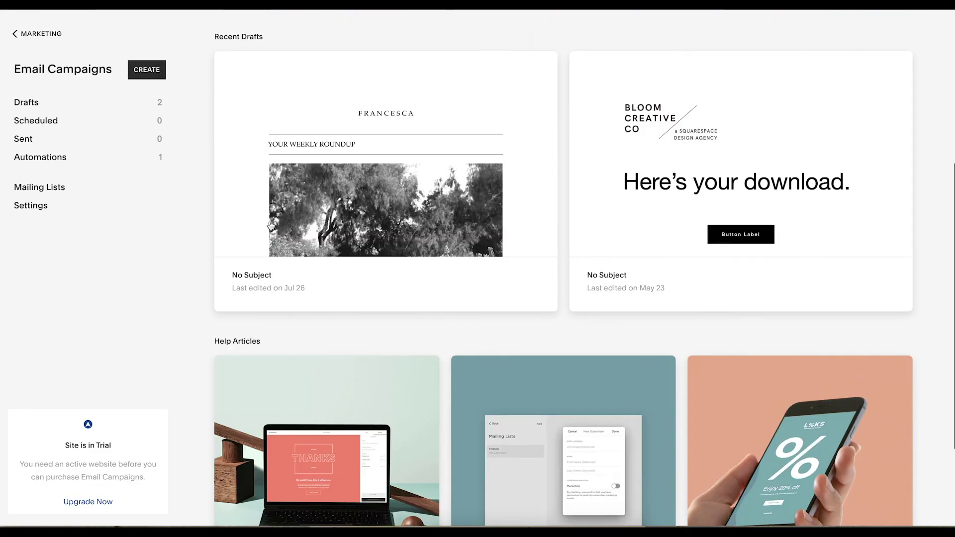
{"action": "scroll", "coordinate": [277, 175], "scroll_direction": "up", "scroll_amount": 5}
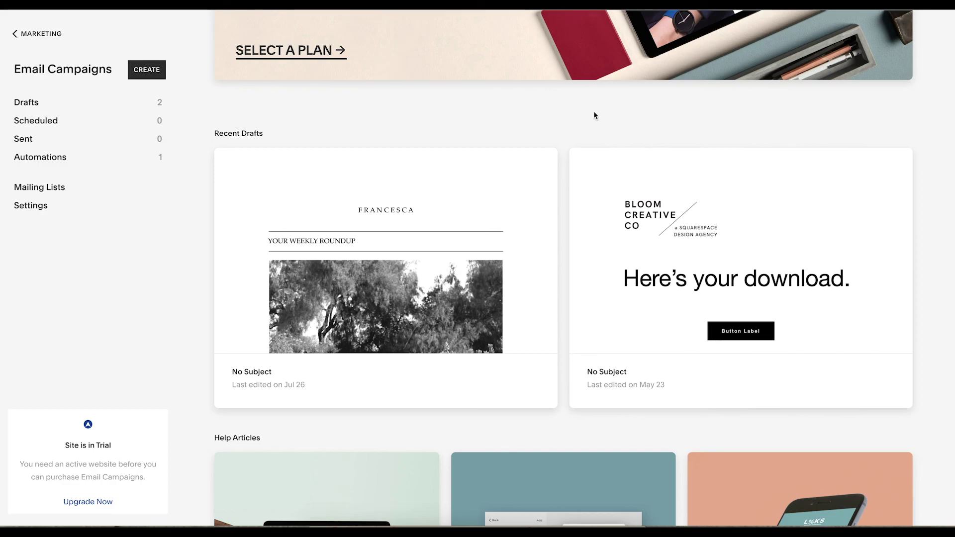
{"action": "scroll", "coordinate": [491, 124], "scroll_direction": "up", "scroll_amount": 4}
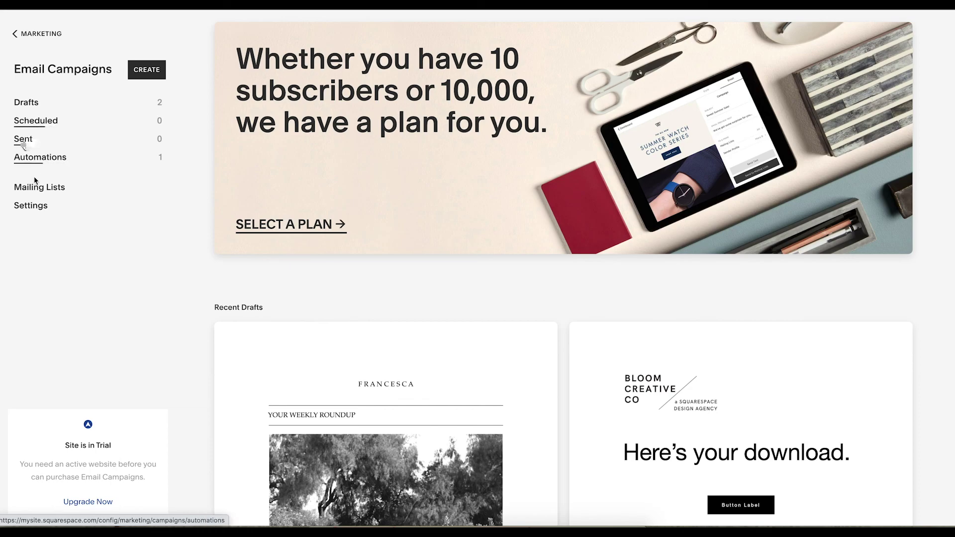
Step: Review the mailing lists, check the empty Sent view, then open the Drafts list
{"action": "left_click", "coordinate": [36, 195]}
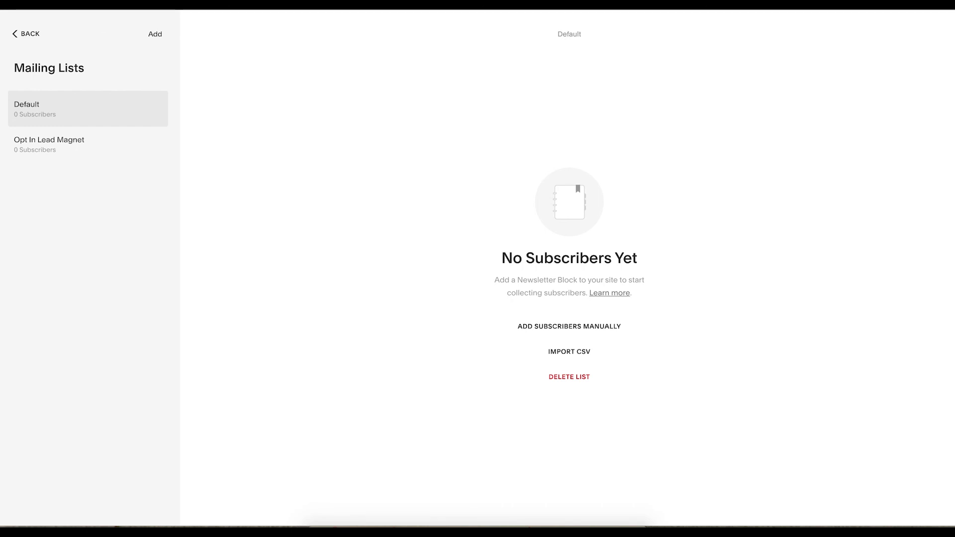
{"action": "left_click", "coordinate": [23, 35]}
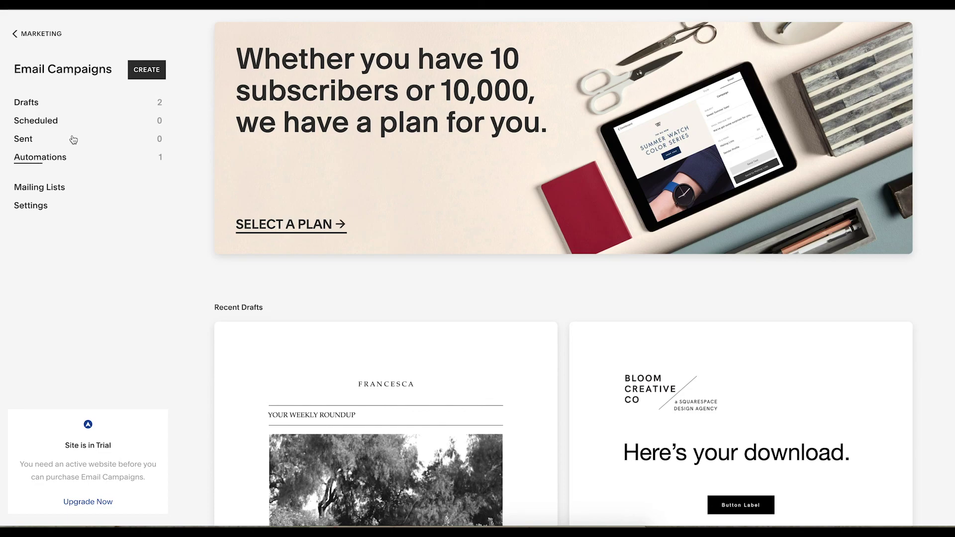
{"action": "left_click", "coordinate": [37, 122]}
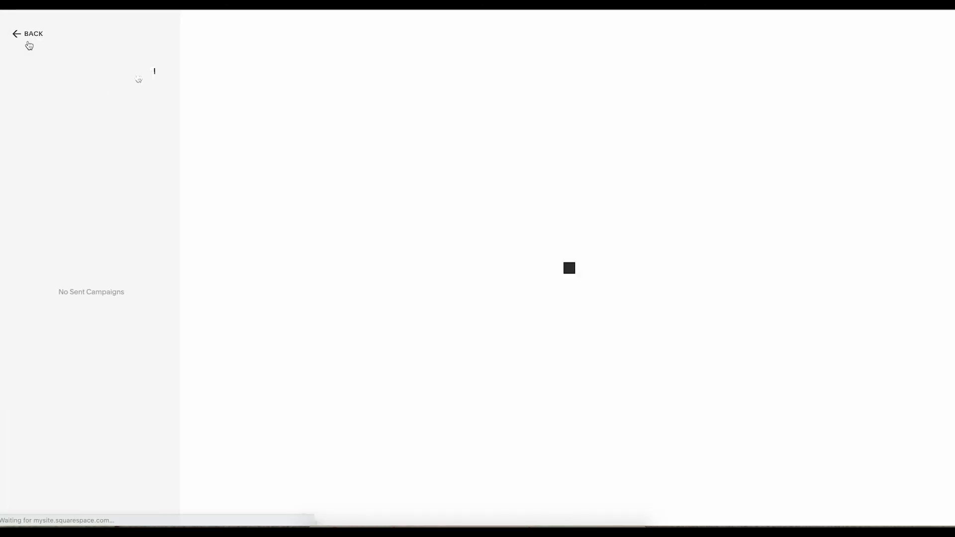
{"action": "left_click", "coordinate": [36, 109]}
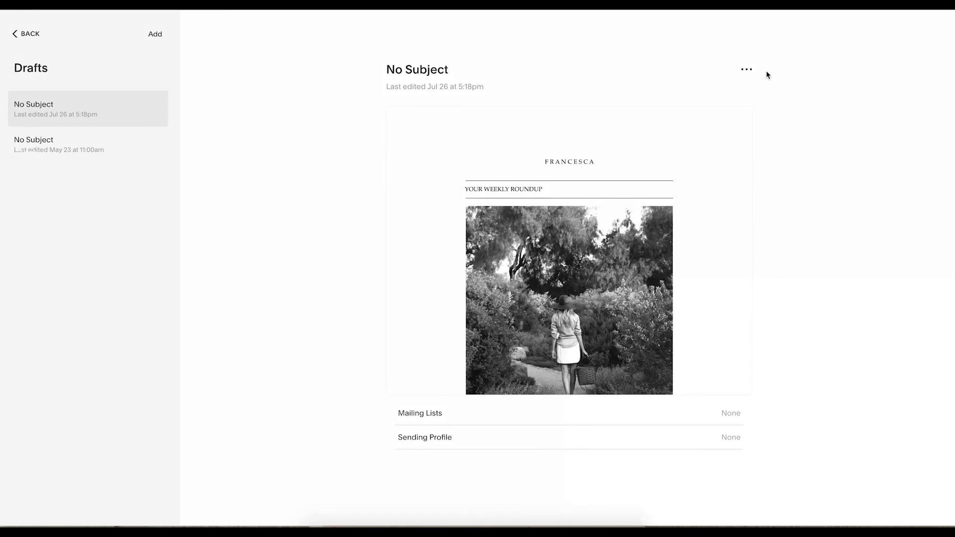
Step: Review the Francesca draft's edit, duplicate and delete actions, then return to the dashboard
{"action": "left_click", "coordinate": [746, 70]}
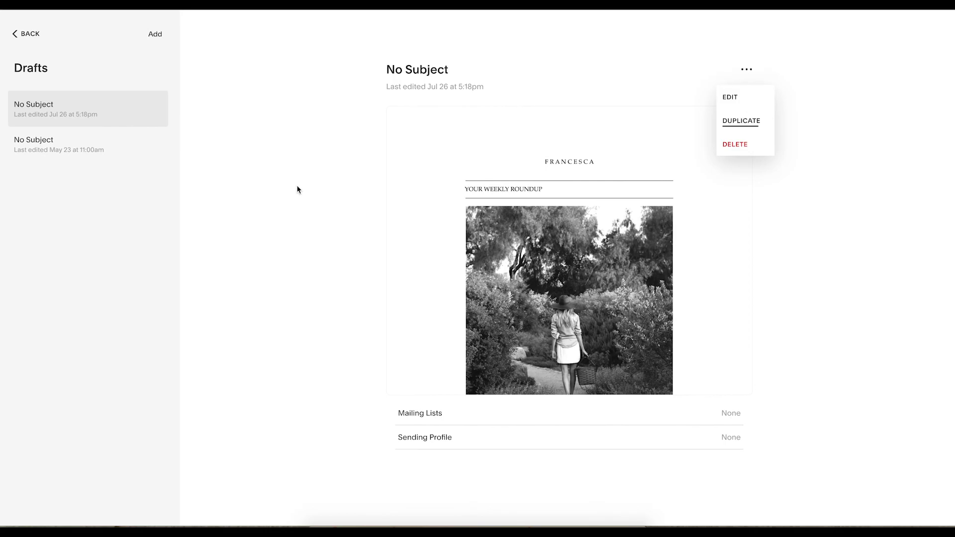
{"action": "left_click", "coordinate": [27, 34]}
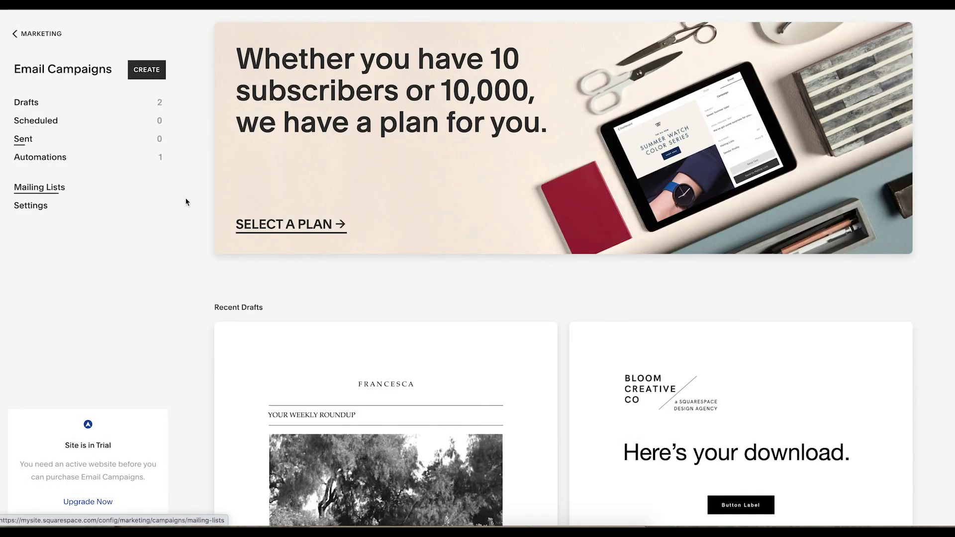
{"action": "scroll", "coordinate": [240, 303], "scroll_direction": "down", "scroll_amount": 5}
{"action": "scroll", "coordinate": [240, 303], "scroll_direction": "down", "scroll_amount": 3}
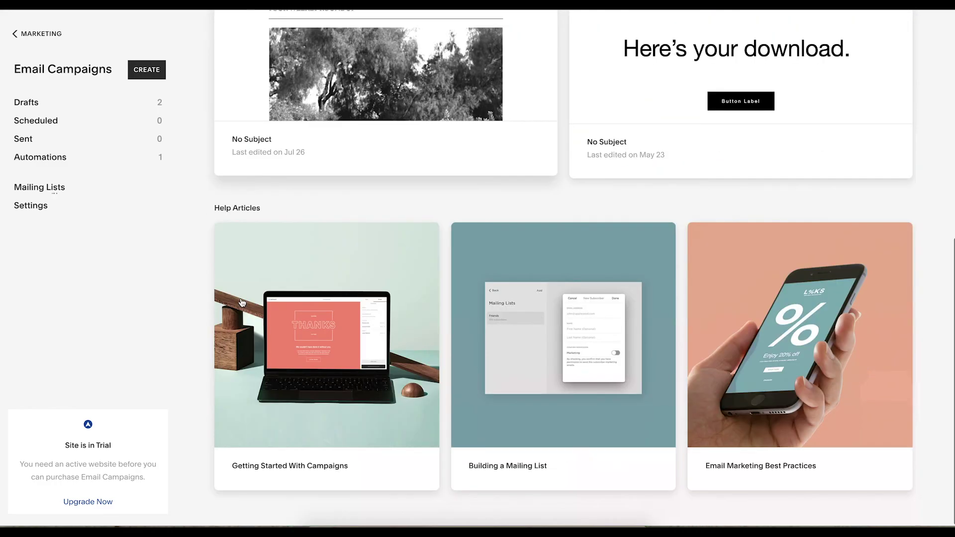
{"action": "scroll", "coordinate": [495, 186], "scroll_direction": "up", "scroll_amount": 4}
{"action": "scroll", "coordinate": [495, 185], "scroll_direction": "up", "scroll_amount": 1}
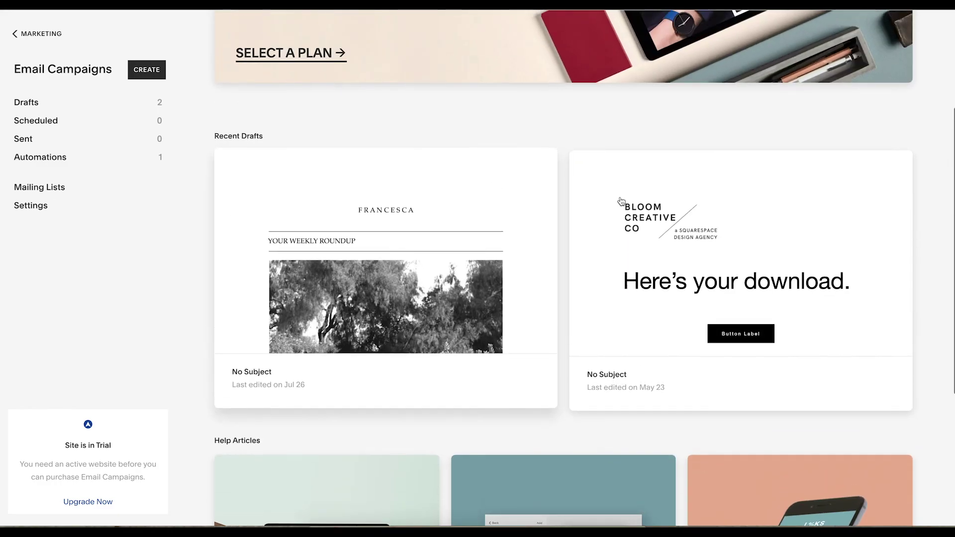